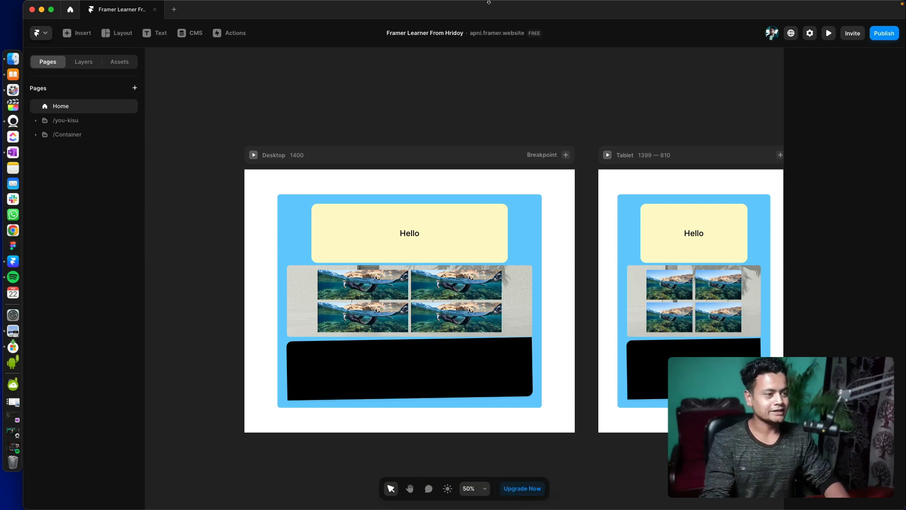
left_click_drag(572, 77, 559, 28)
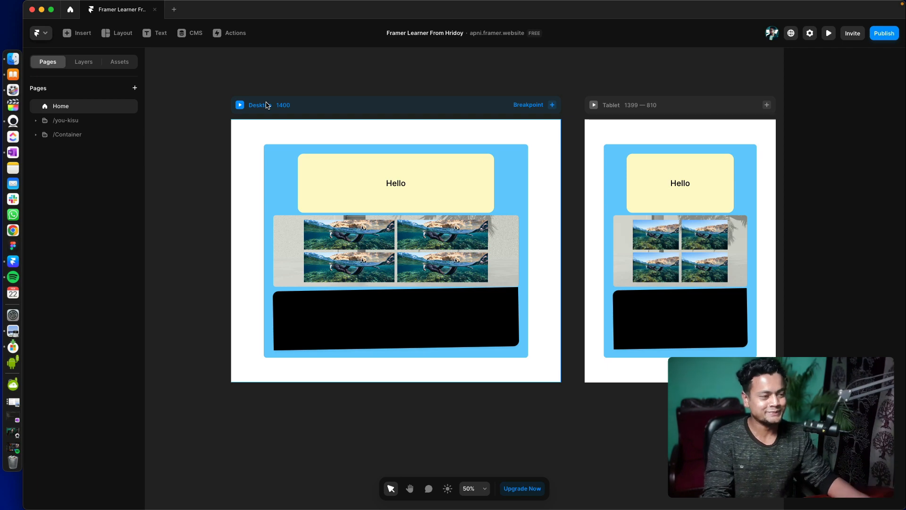
scroll(324, 97, "left", 1)
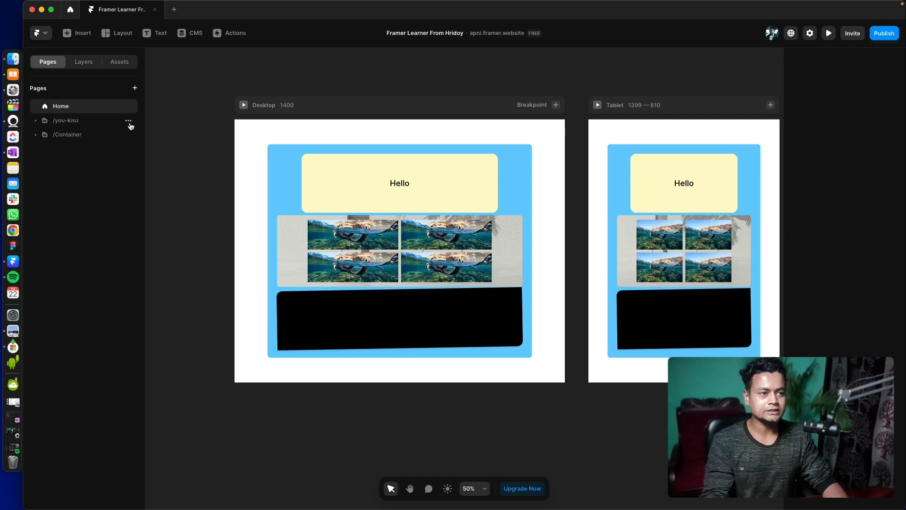
- Delete the /you-kisu and /Container page folders from the project
left_click(129, 123)
left_click(123, 123)
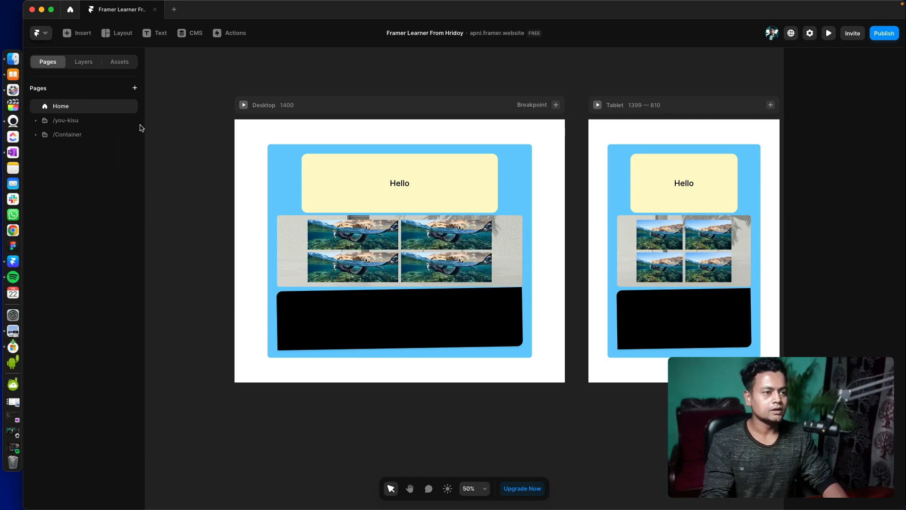
left_click(127, 121)
left_click(148, 165)
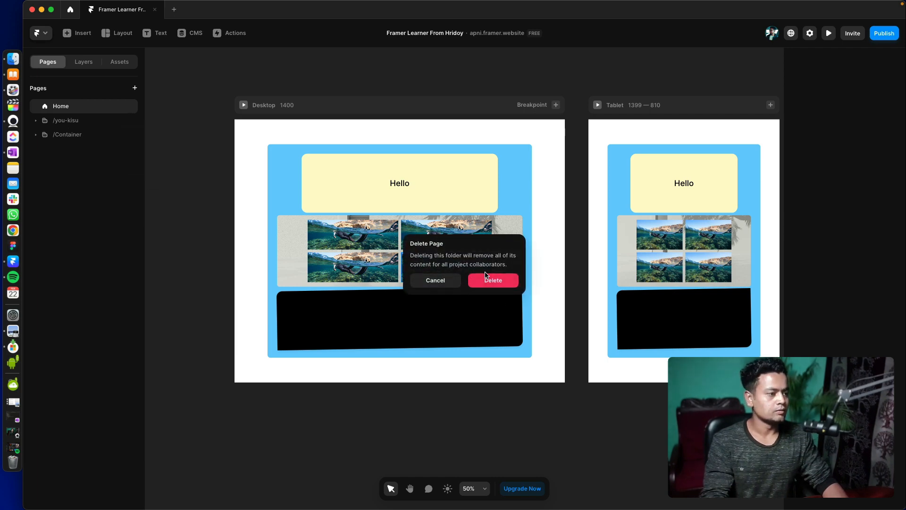
left_click(484, 280)
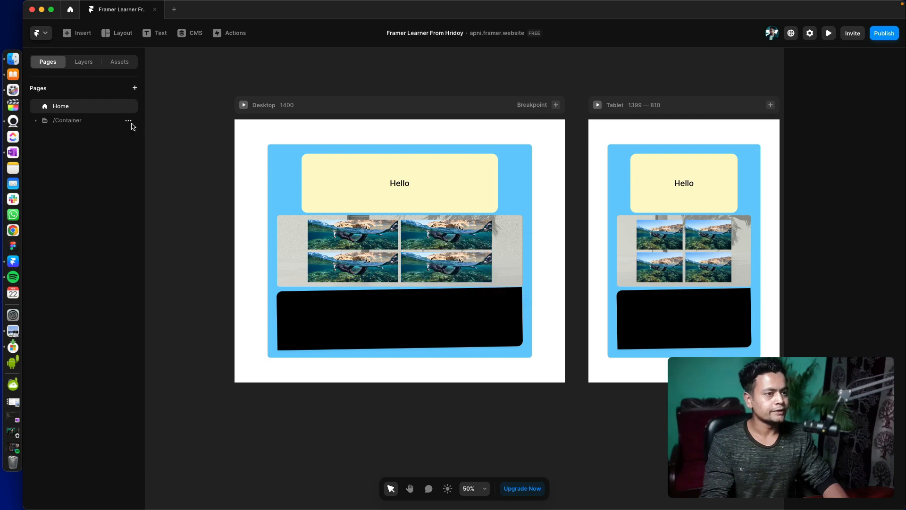
left_click(128, 121)
left_click(145, 165)
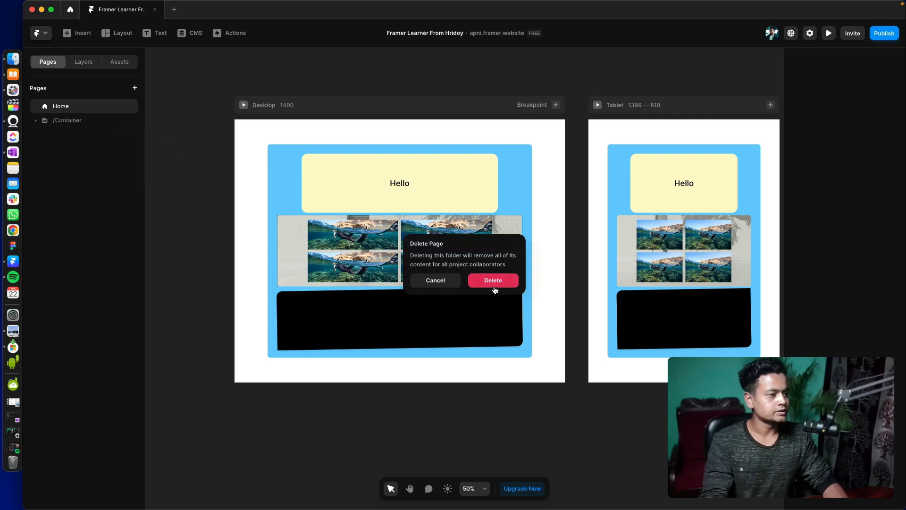
left_click(493, 280)
- Show the Home page's layers and look over its Desktop and Tablet breakpoints
left_click(83, 62)
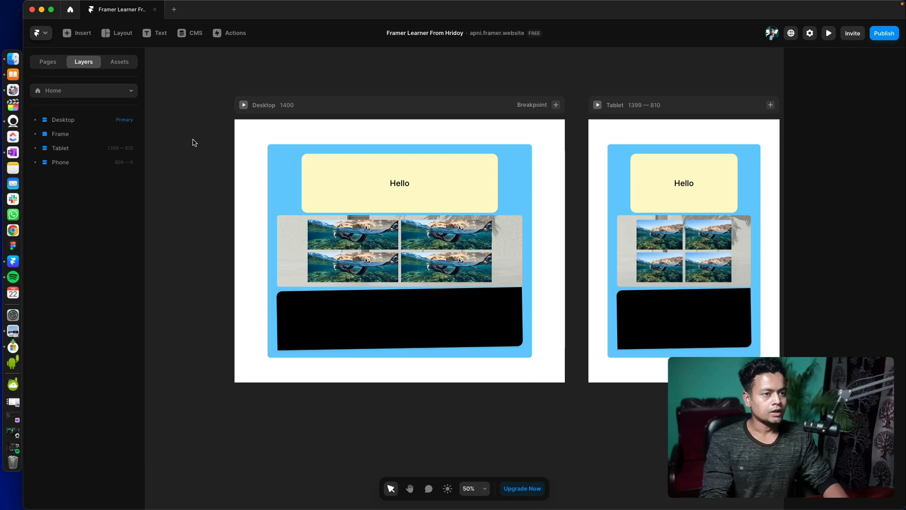
left_click_drag(194, 143, 257, 134)
left_click_drag(415, 156, 172, 147)
left_click_drag(697, 229, 652, 227)
left_click_drag(261, 191, 522, 180)
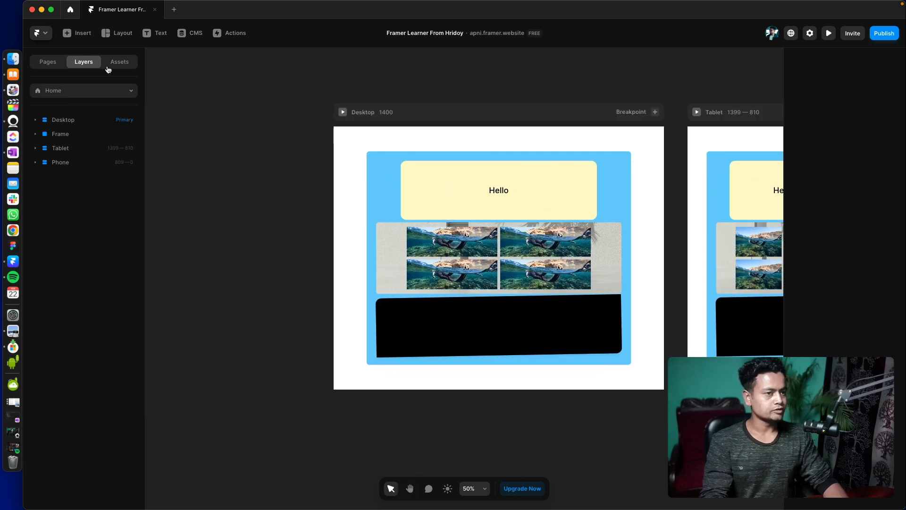
- Clear the previous search among the insertable items and browse the categories, including Forms and Social
left_click(71, 33)
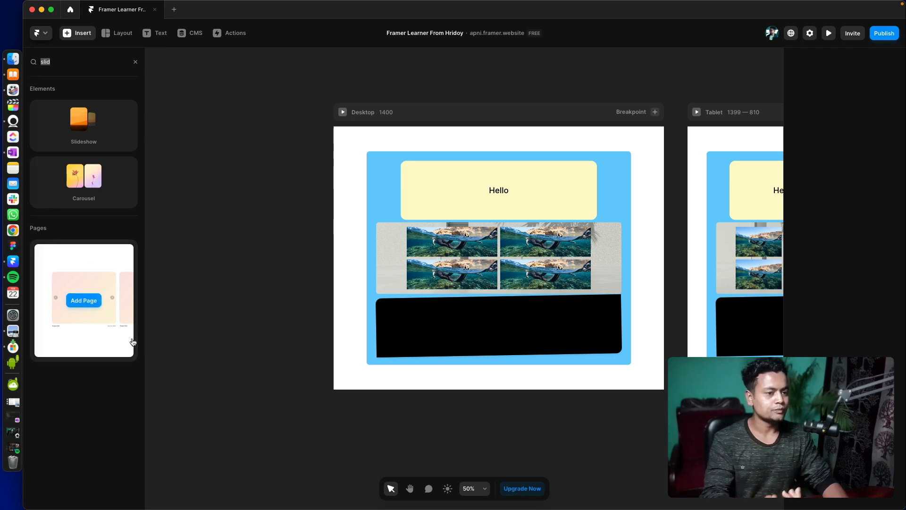
left_click_drag(246, 302, 339, 250)
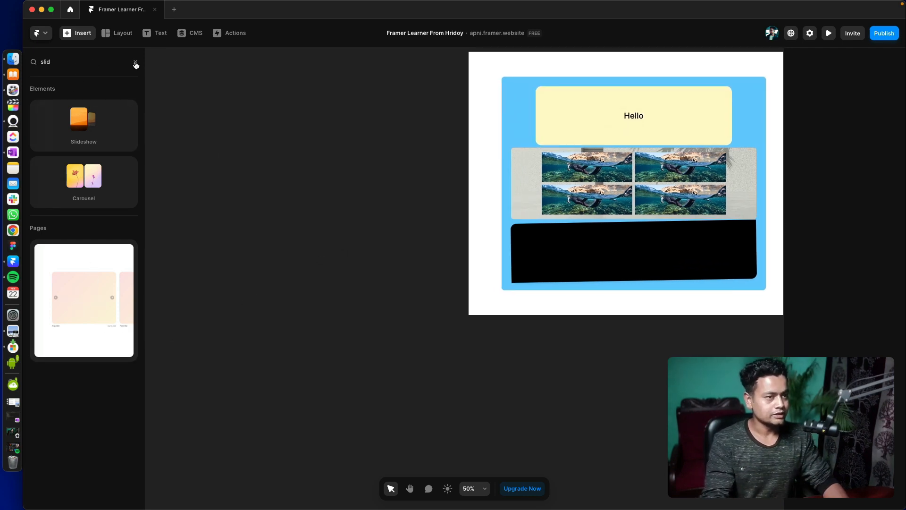
left_click(135, 64)
mouse_move(102, 182)
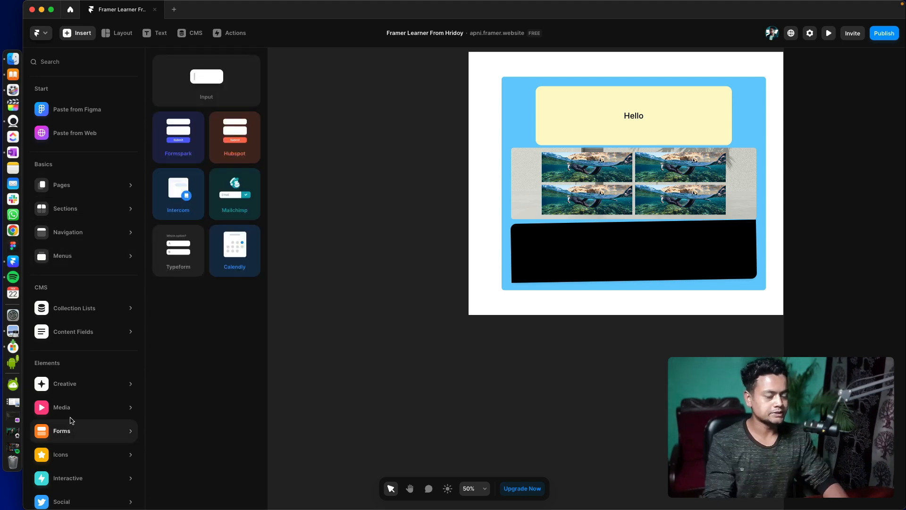
mouse_move(67, 457)
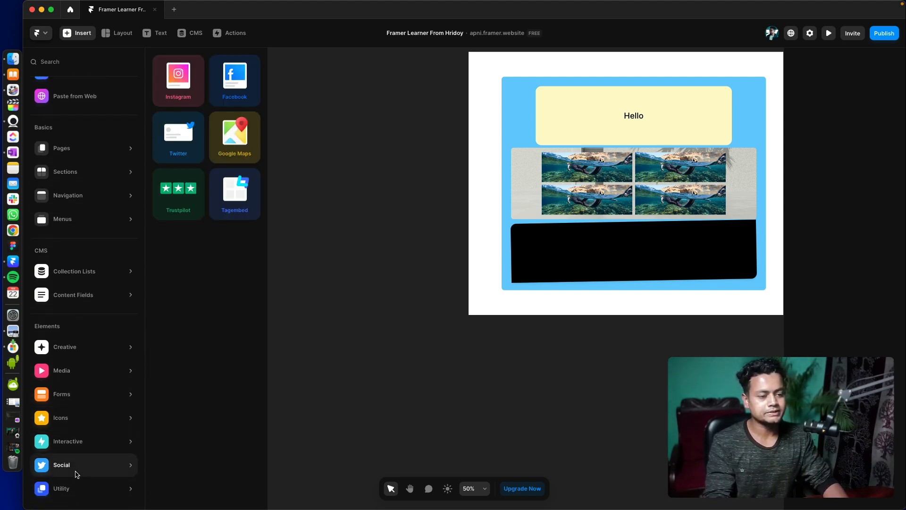
- Browse the ready-made page templates and add the Portfolio page to the project
scroll(186, 182, "down", 10)
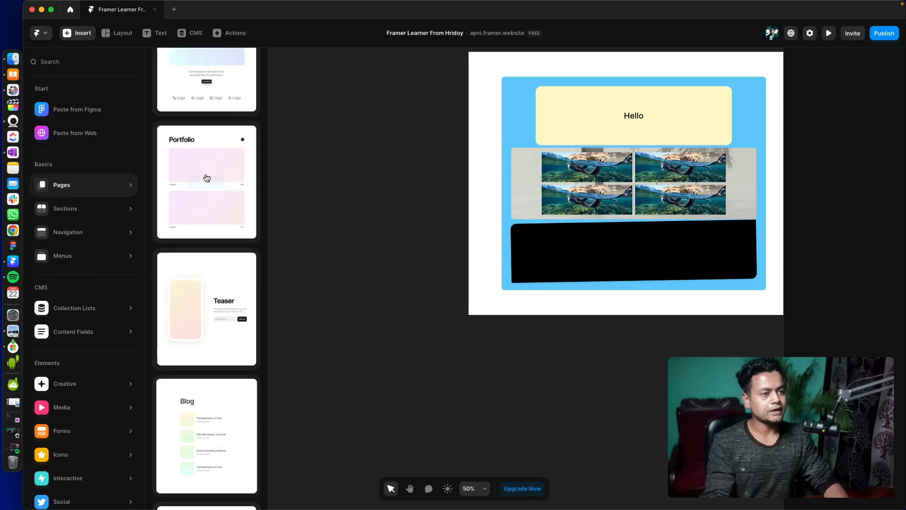
scroll(192, 226, "up", 2)
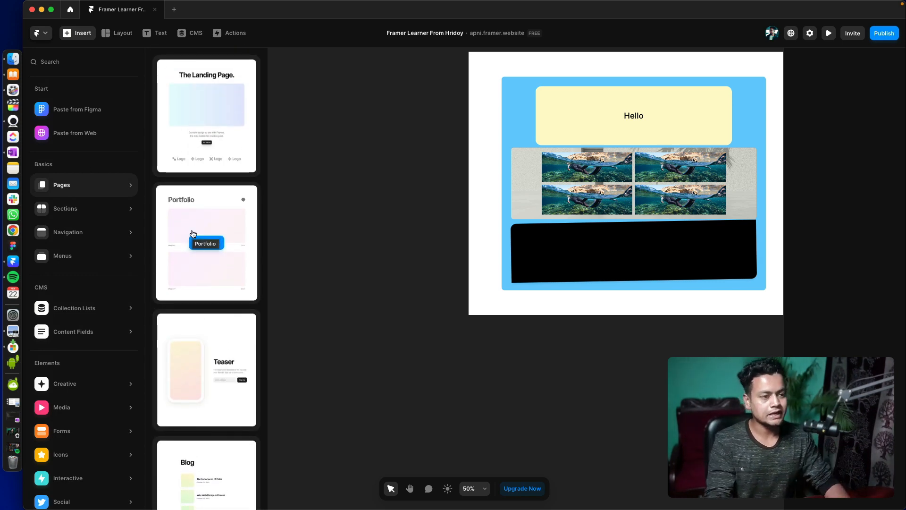
scroll(210, 245, "down", 5)
scroll(224, 261, "up", 5)
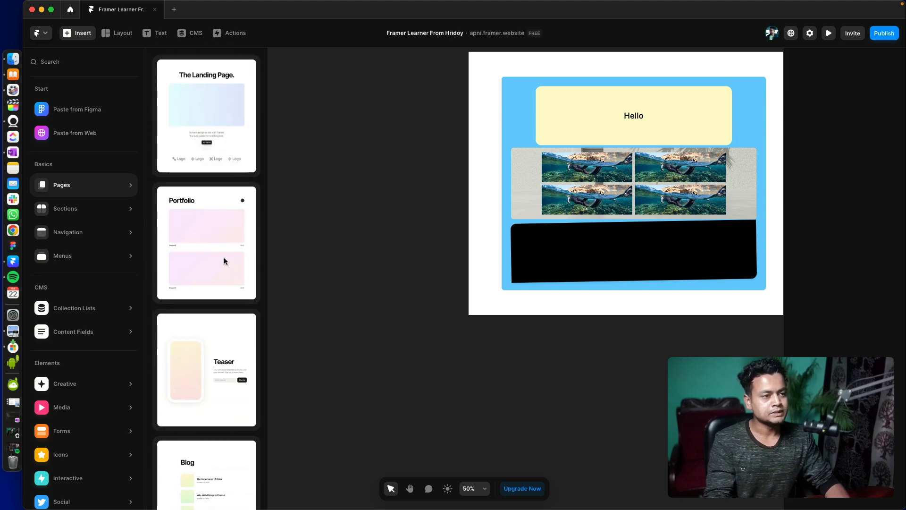
scroll(220, 284, "down", 4)
scroll(217, 285, "up", 4)
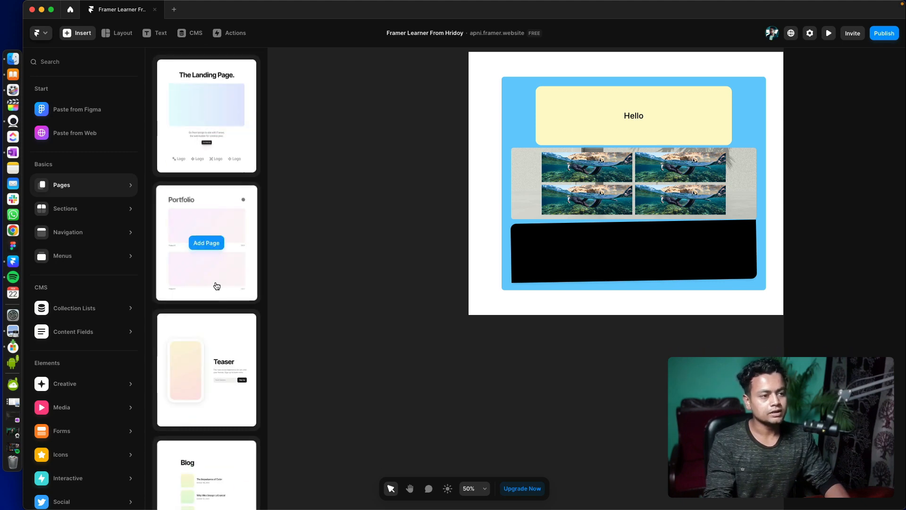
left_click(206, 242)
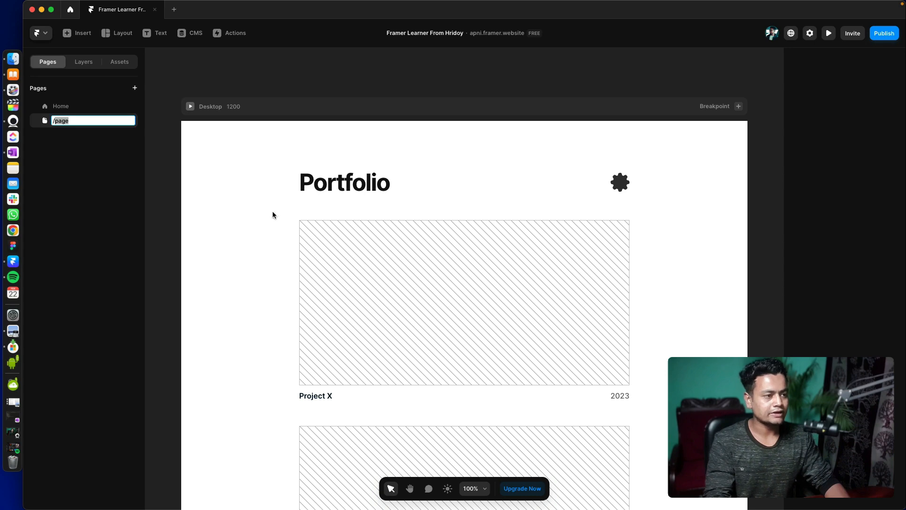
- Examine the Portfolio page's structure by collapsing its nested layers and selecting the three main stacks of the Desktop breakpoint
scroll(331, 198, "down", 3)
left_click(390, 186)
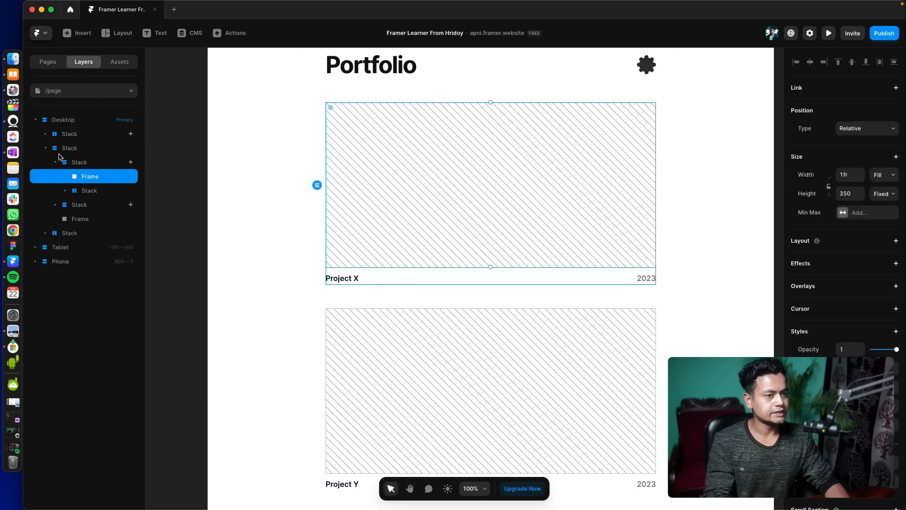
left_click(45, 148)
left_click(46, 135)
left_click(45, 135)
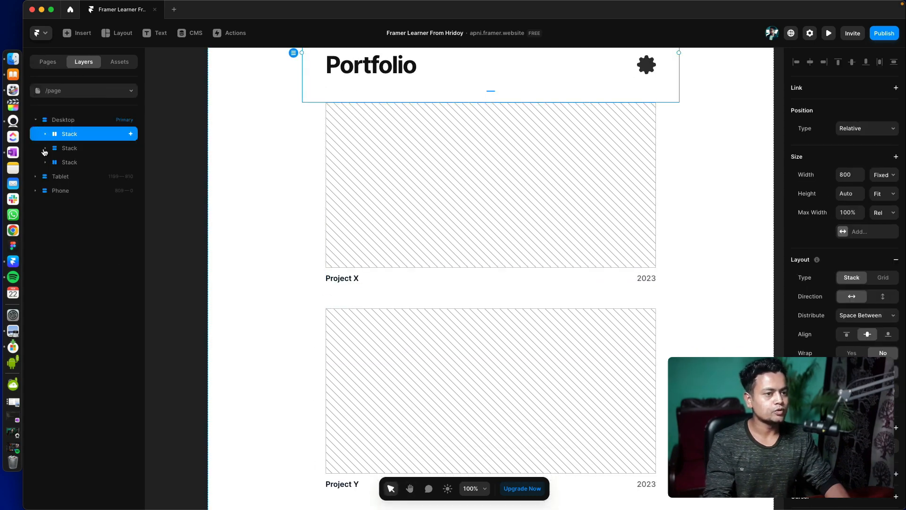
scroll(467, 307, "down", 5)
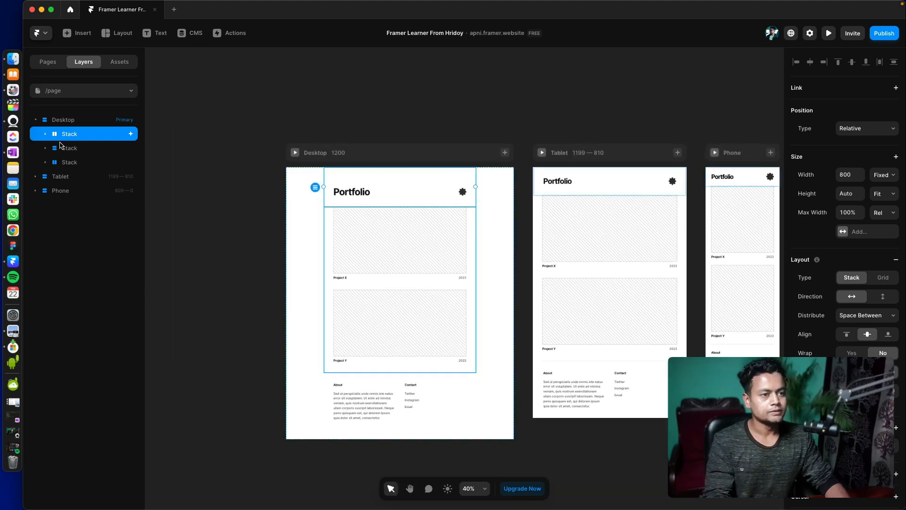
left_click(64, 162, "shift")
- Return to the Home page and draw a frame about 1444 by 222 across the Desktop breakpoint's lower edge
left_click(47, 61)
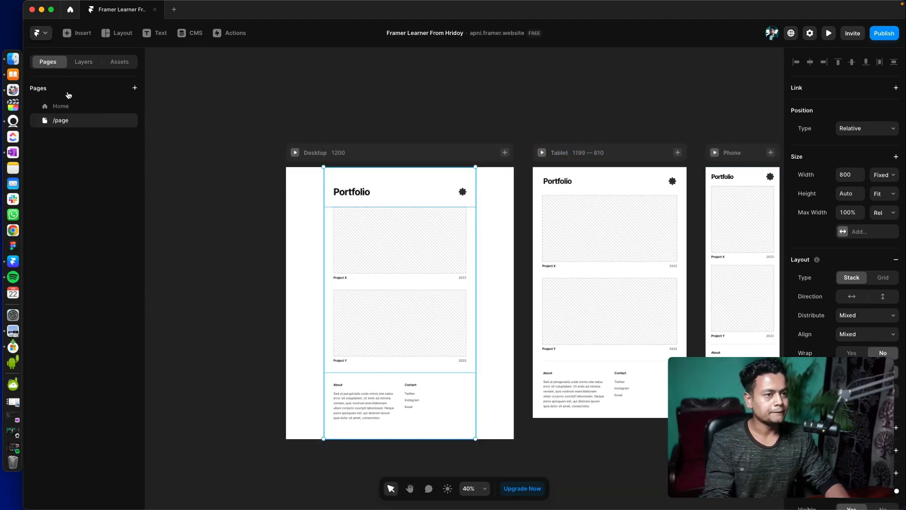
left_click(61, 106)
key("space")
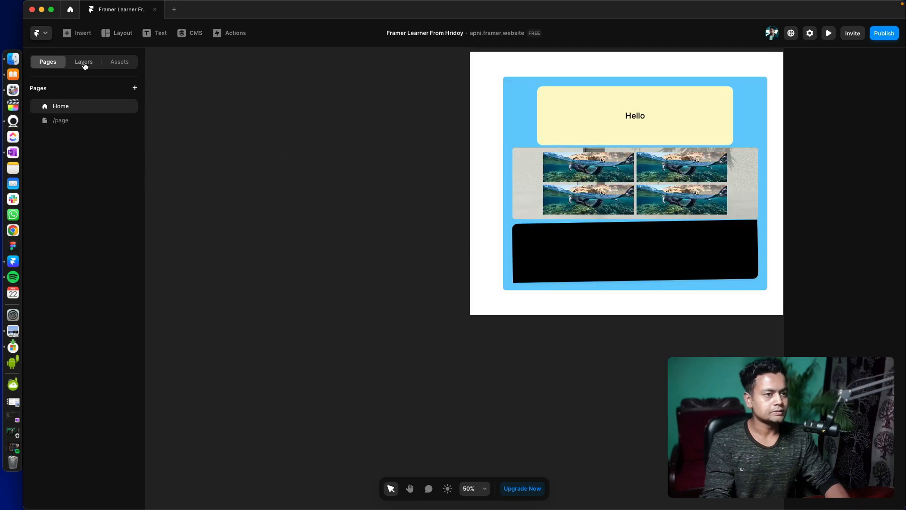
left_click(85, 63)
key("f")
mouse_move(449, 278)
left_mouse_down()
mouse_move(512, 309)
mouse_move(787, 331)
left_mouse_up()
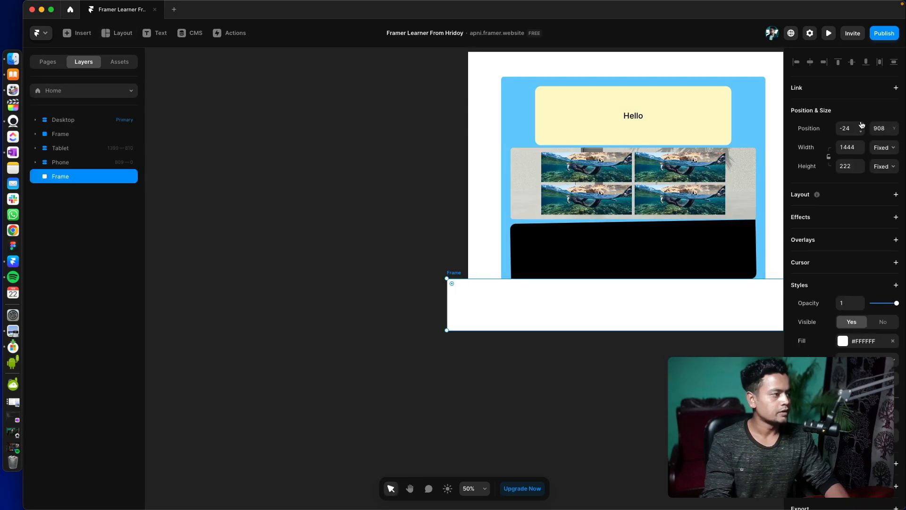
left_click(890, 147)
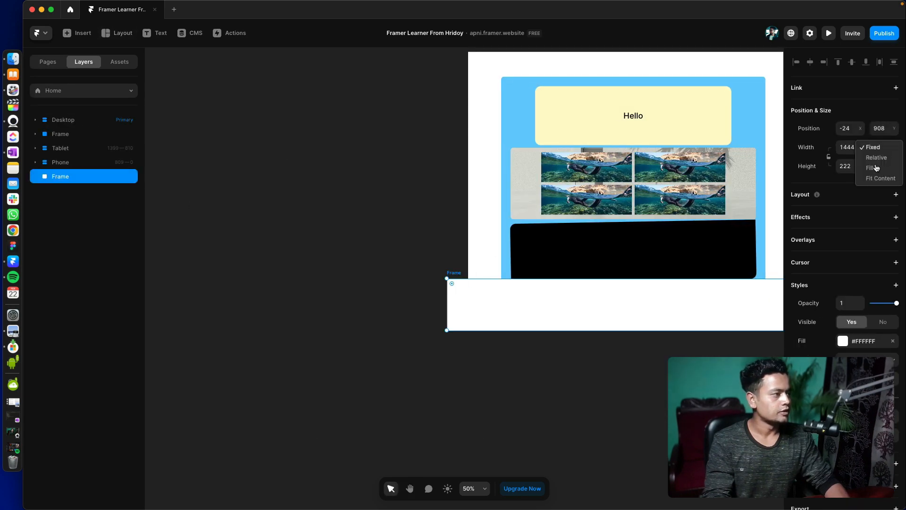
left_click(56, 178)
- Move the Tablet breakpoint slightly away from the Desktop breakpoint, to about X 1608, Y -63
key("space")
left_click_drag(597, 314, 339, 324)
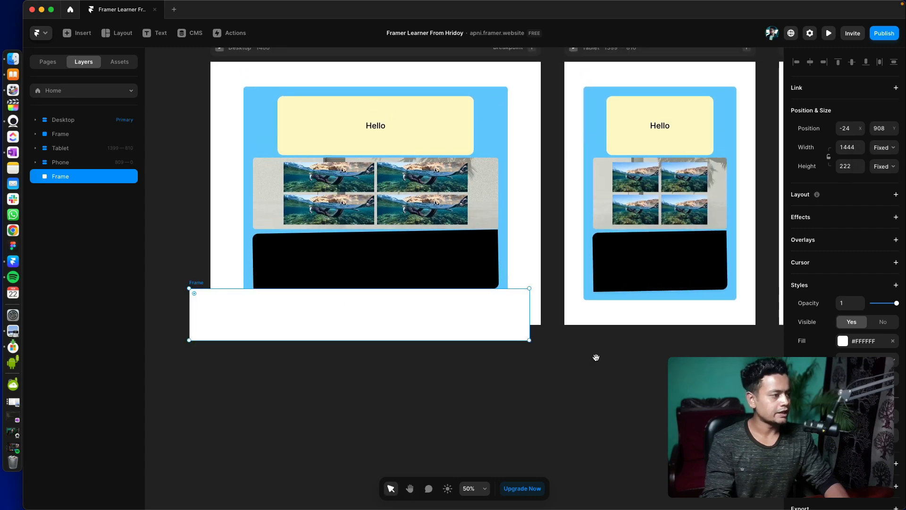
left_click_drag(596, 357, 598, 385)
left_click(607, 74)
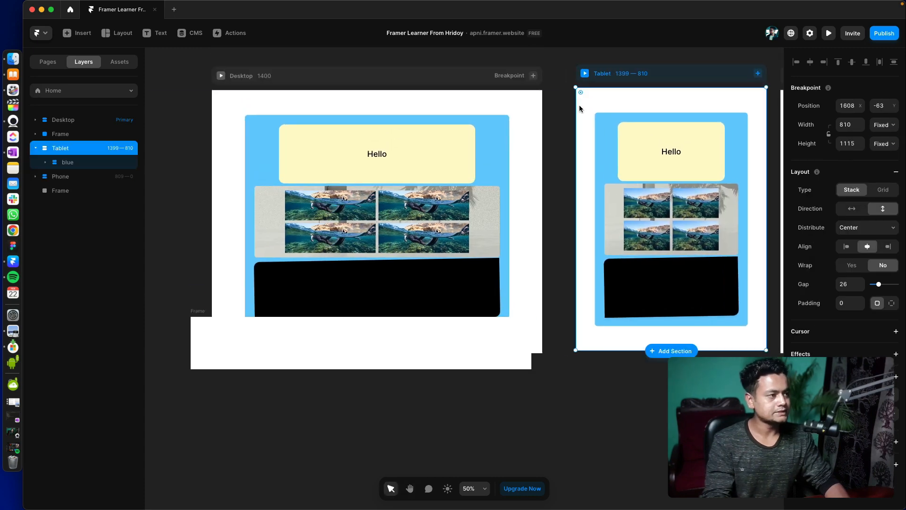
- Try nesting the new white frame inside the Desktop breakpoint, and undo the placement
left_click(413, 348)
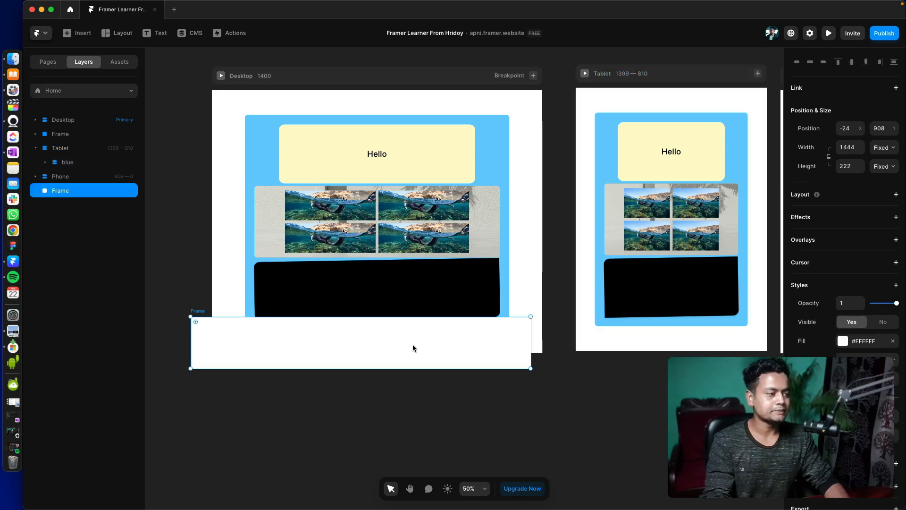
left_click_drag(413, 345, 429, 351)
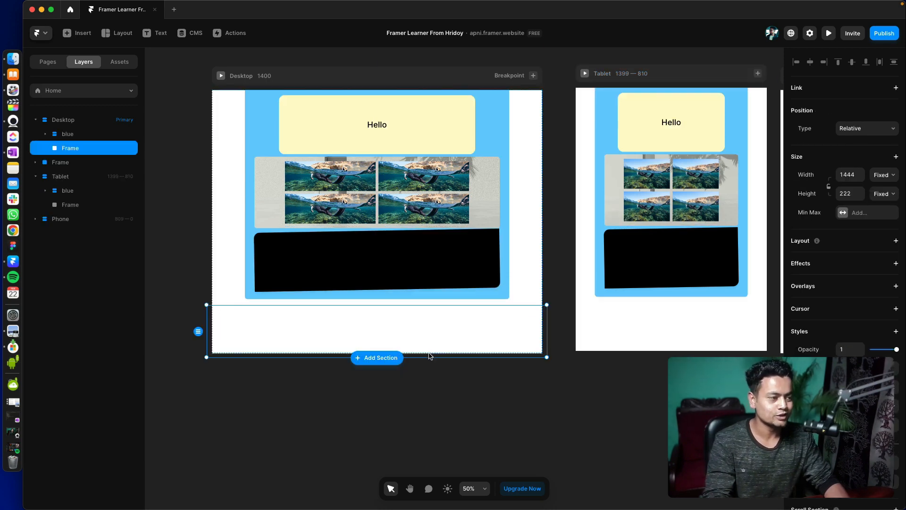
key("super+z")
- Change the new frame's fill to light pink, #FFADAD
left_click(860, 344)
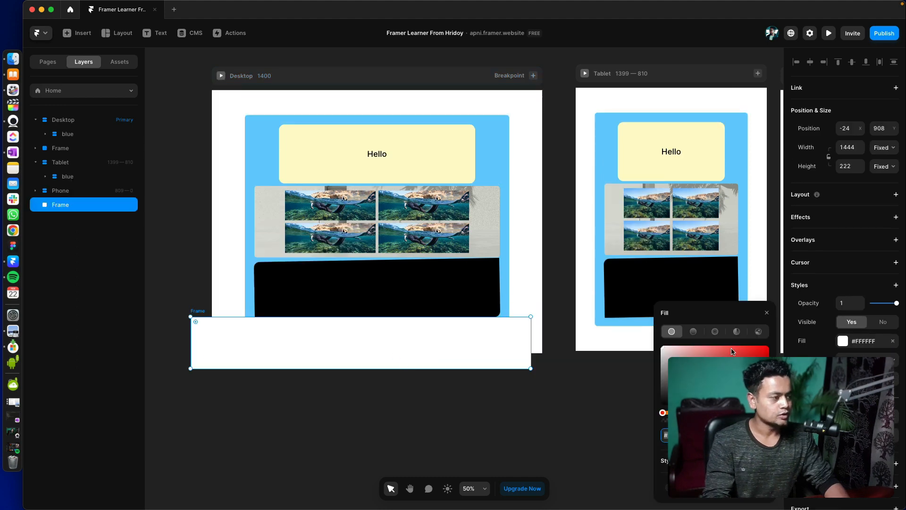
mouse_move(707, 361)
left_mouse_down()
mouse_move(699, 356)
mouse_move(701, 373)
mouse_move(699, 346)
left_mouse_up()
left_click(562, 401)
- Reposition the pink frame over the Desktop breakpoint's lower edge, at about X 36, Y 941, keeping it outside the breakpoint's layer group
key("space")
left_click_drag(543, 393, 545, 387)
mouse_move(400, 360)
left_mouse_down()
mouse_move(426, 359)
mouse_move(408, 367)
left_mouse_up()
left_click(249, 71)
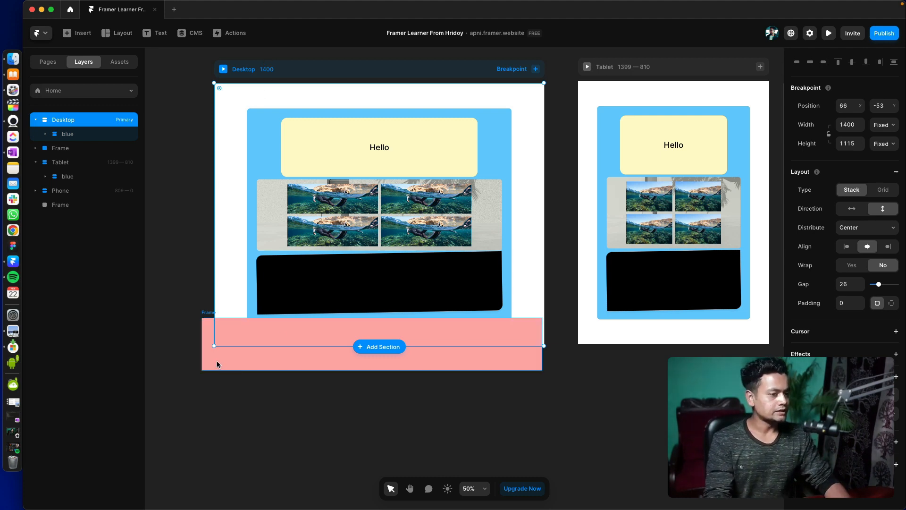
mouse_move(229, 359)
left_mouse_down()
mouse_move(238, 363)
mouse_move(234, 345)
left_mouse_up()
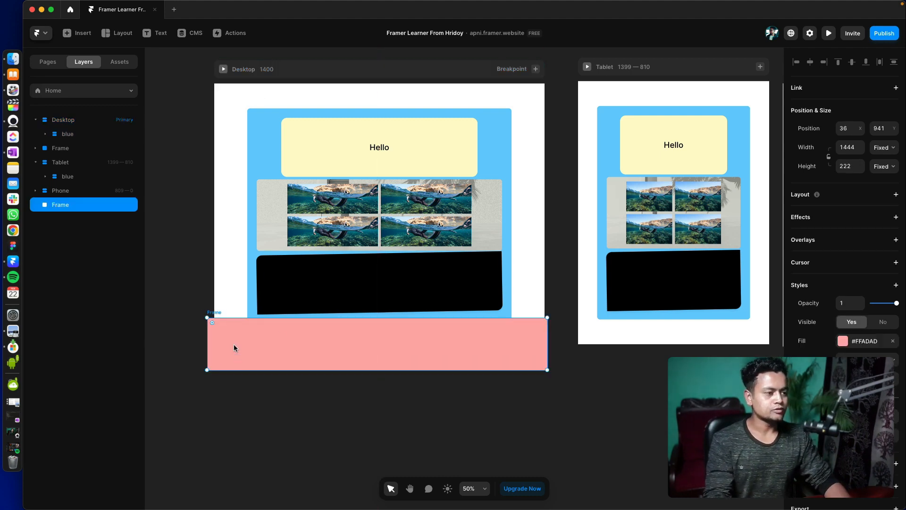
- Collapse the Home page's layer groups and inspect the top-level Phone, Tablet and Frame layers by selecting them in turn
left_click(35, 120)
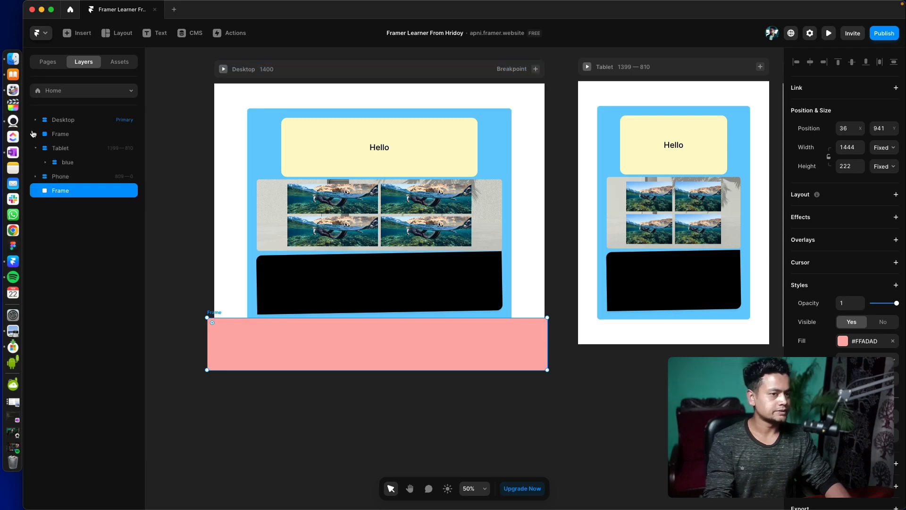
left_click(35, 134)
left_click(35, 134)
left_click(35, 148)
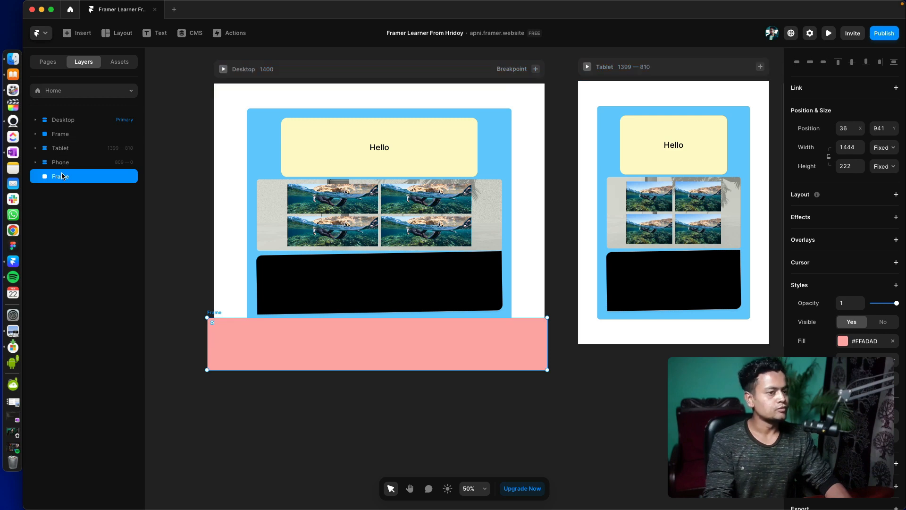
left_click(65, 138, "shift")
left_click(65, 161)
left_click(68, 142)
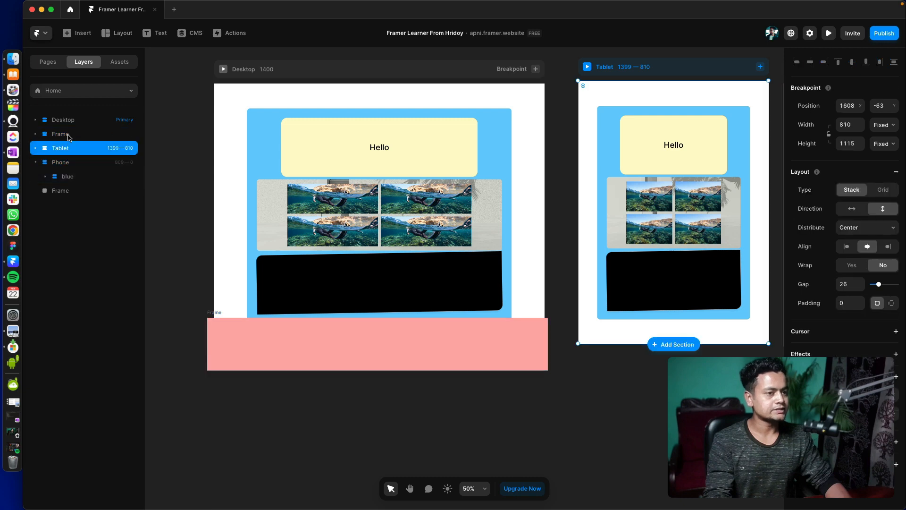
left_click(68, 135)
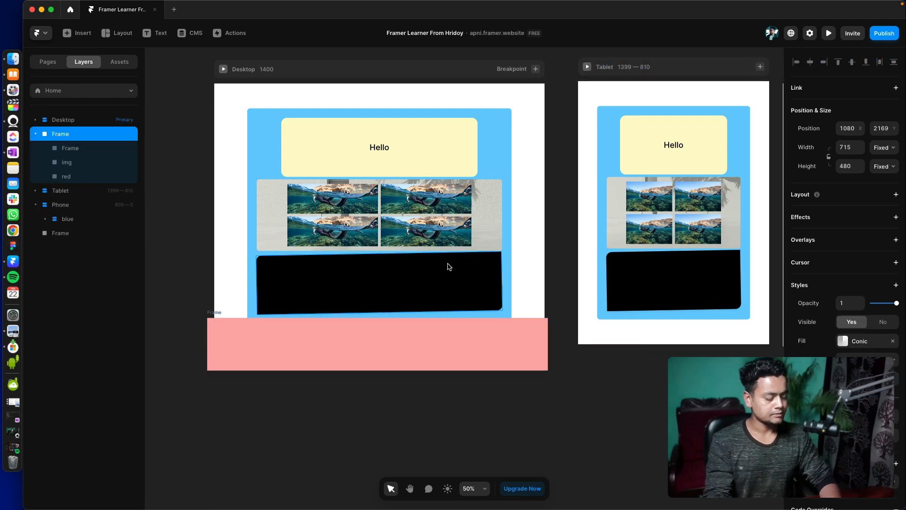
- Collapse the frame containing the red block and nest it inside the pink frame's layer
left_click(36, 134)
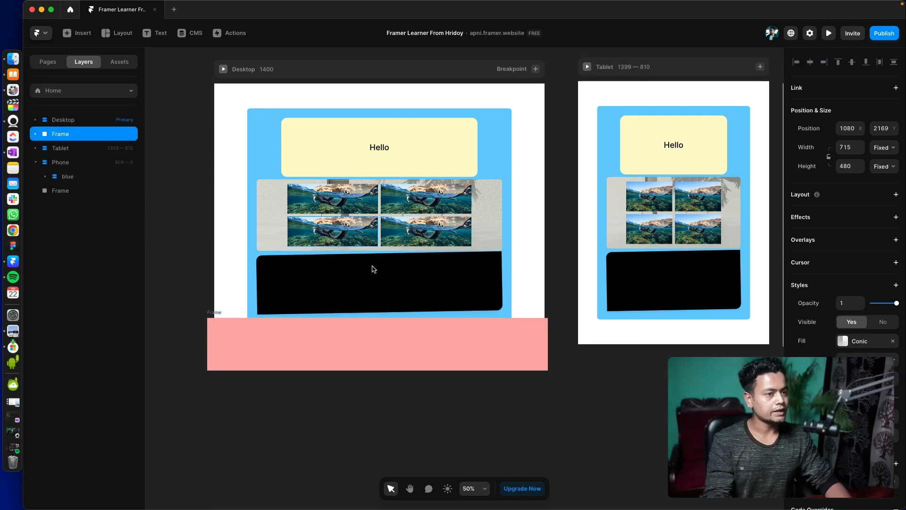
scroll(377, 271, "down", 6)
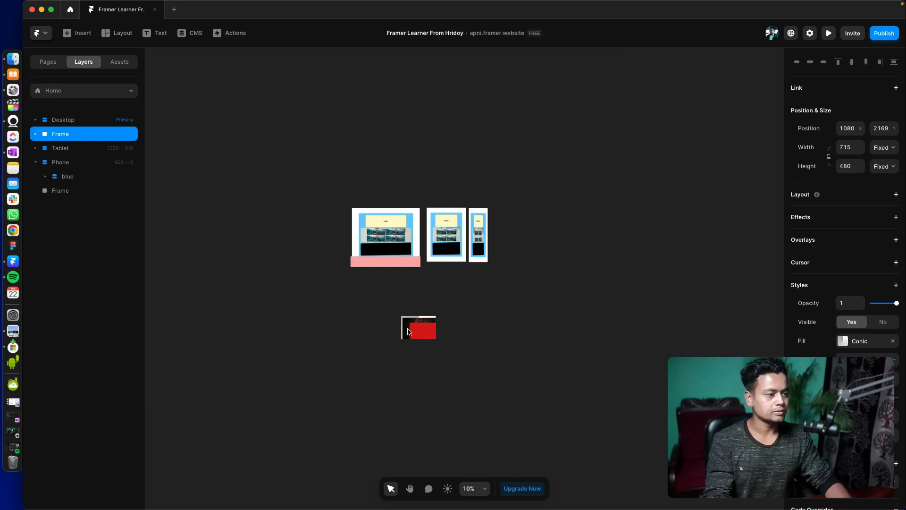
key("shift+2")
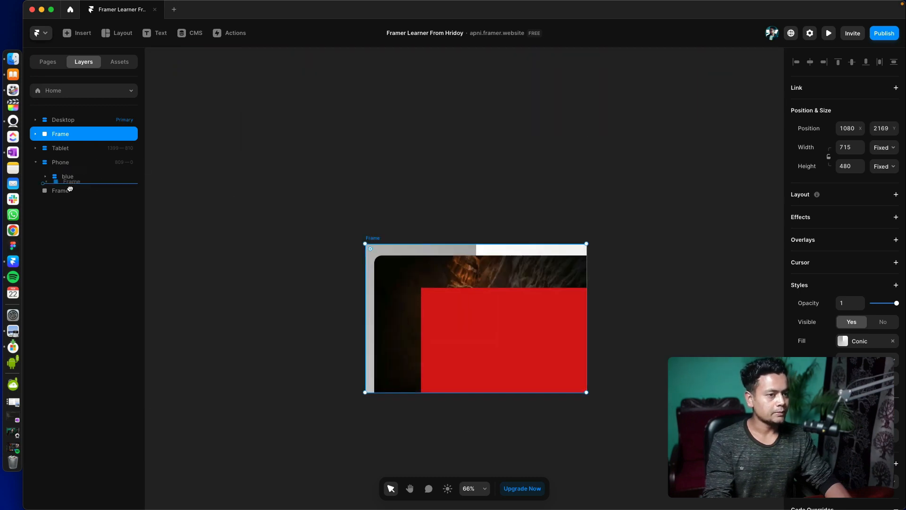
left_click_drag(70, 189, 61, 191)
- Collapse the Phone and pink Frame layer groups, and delete the pink frame with its nested content
left_click(38, 148)
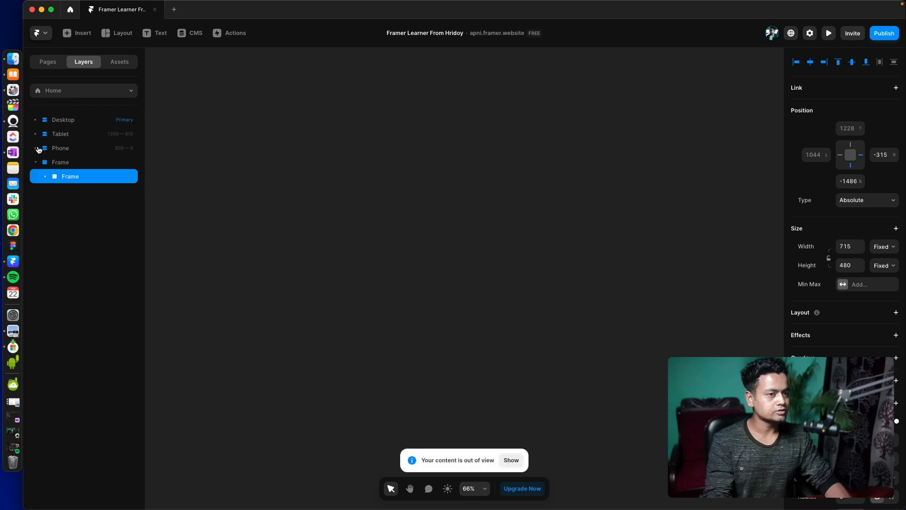
left_click(39, 161)
left_click(44, 162)
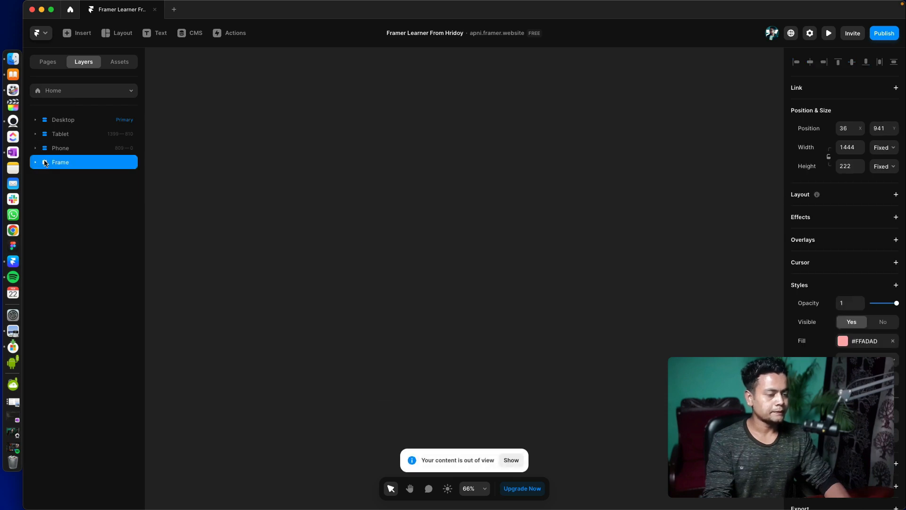
key("Delete")
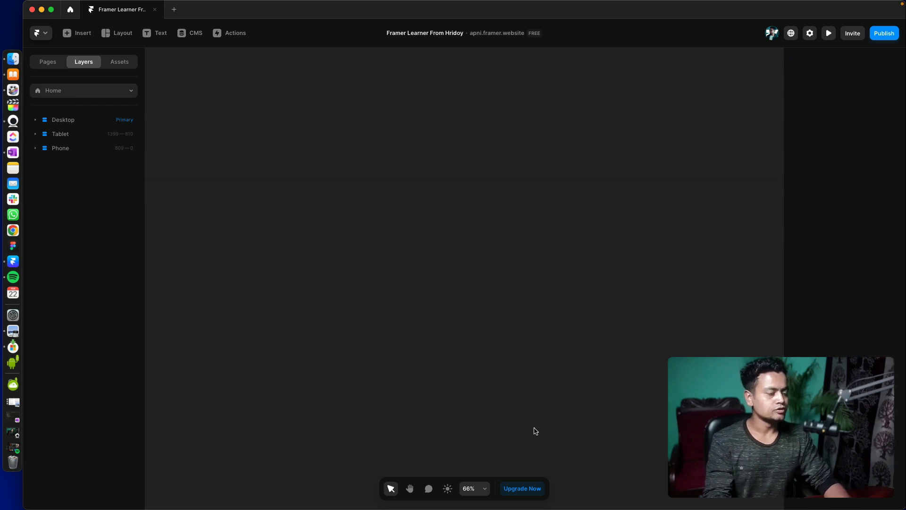
- Expand the Desktop breakpoint's layer group and review the three breakpoints on the Home page
scroll(535, 431, "up", 10)
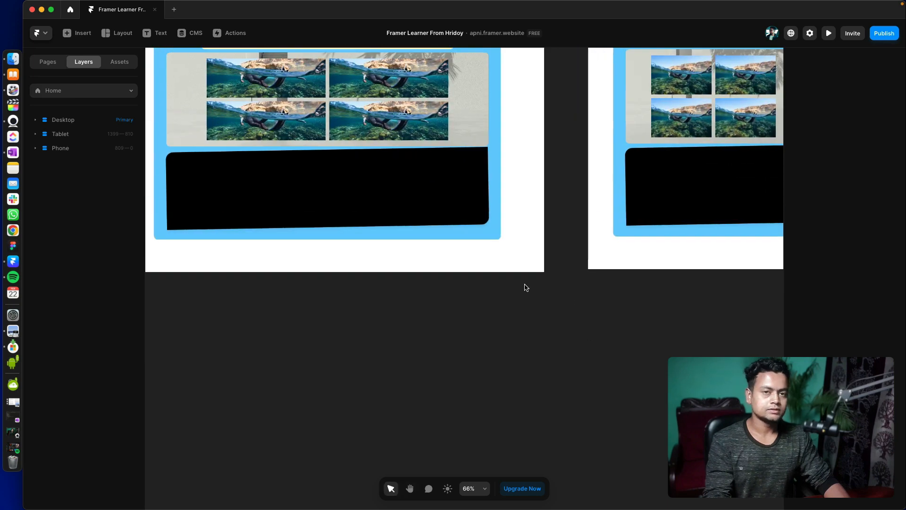
scroll(527, 287, "up", 5)
scroll(522, 259, "down", 10)
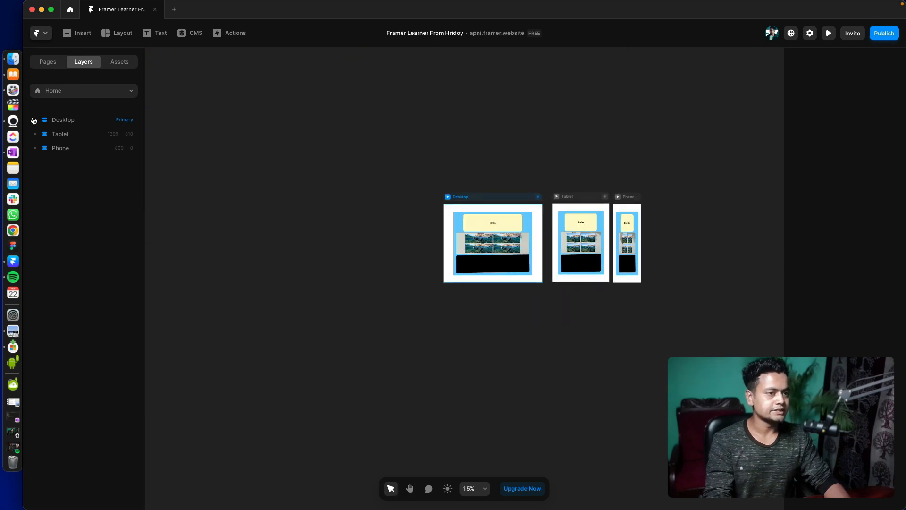
left_click(44, 134)
left_click(45, 134)
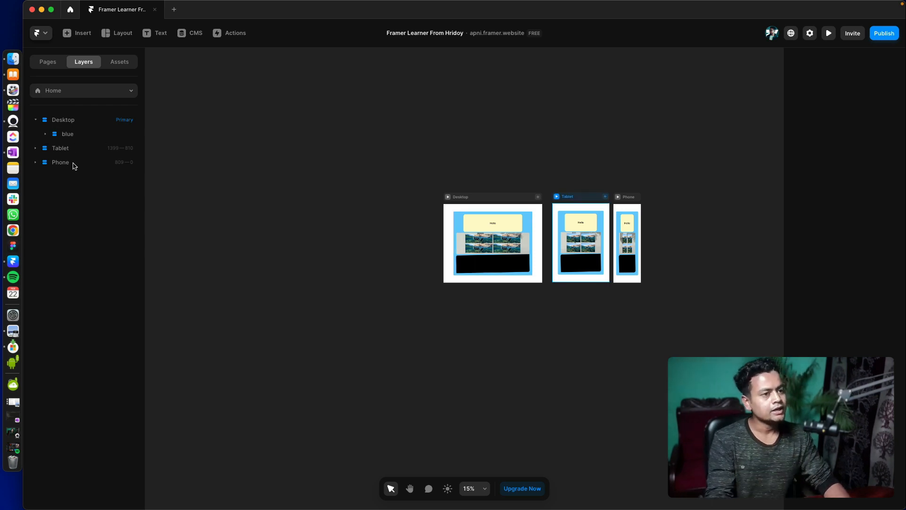
- Undo the deletion of the pink frame and the nesting of the red-block frame inside it
left_click_drag(350, 177, 276, 148)
key("super+z")
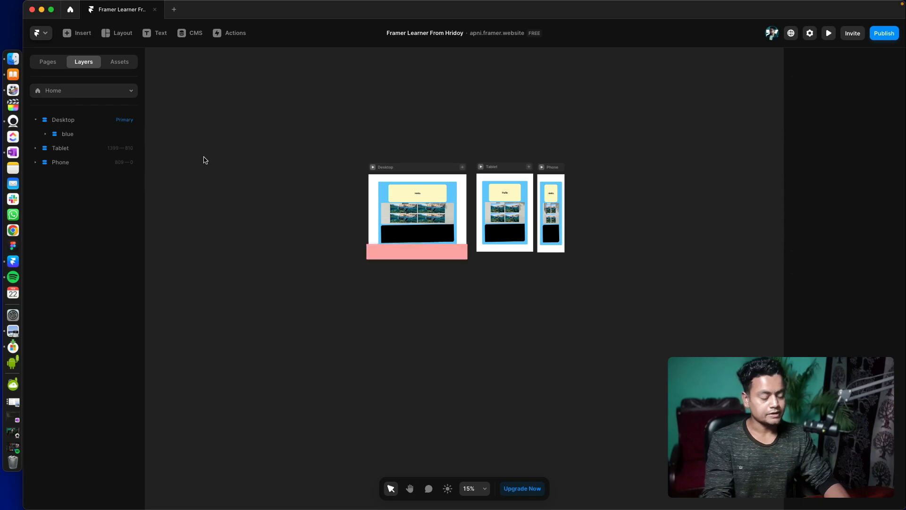
key("super+z")
- Nest the pink frame inside the Desktop breakpoint and order it below the blue layer
left_click(430, 268)
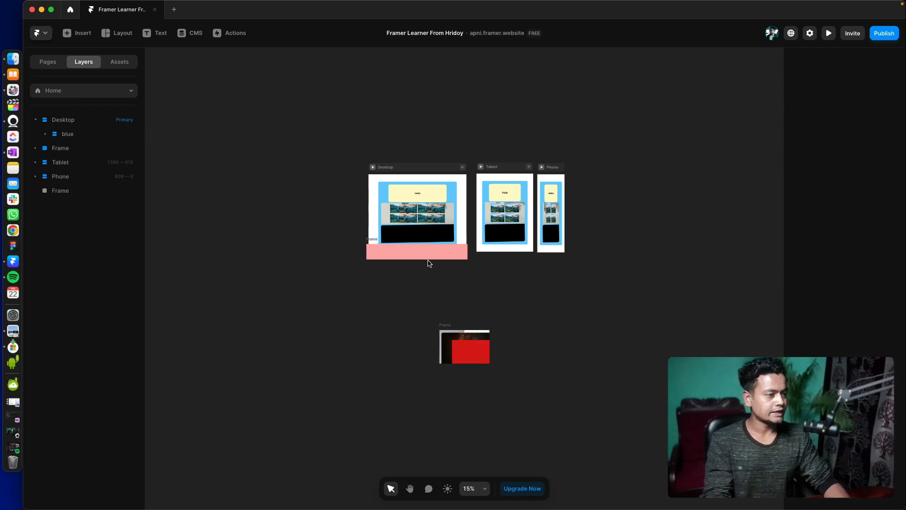
left_click(435, 257)
scroll(419, 279, "up", 10)
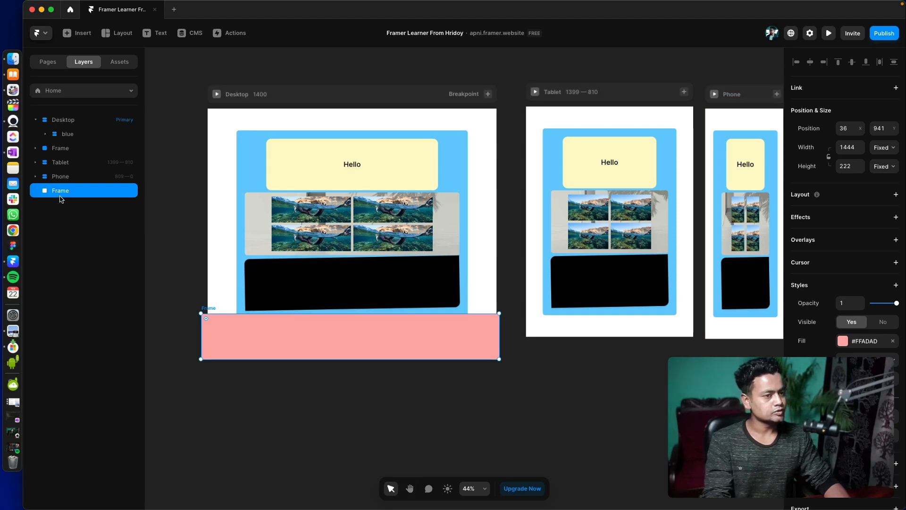
left_click_drag(62, 189, 61, 131)
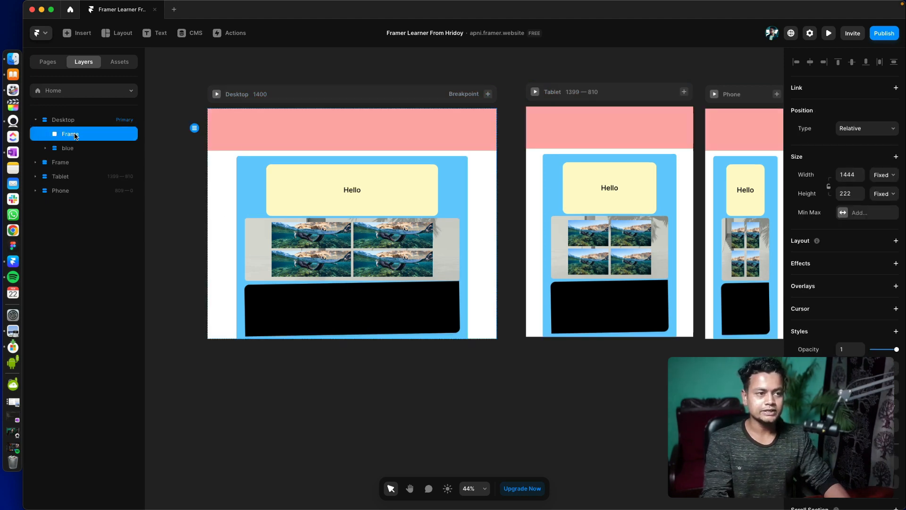
left_click_drag(75, 166, 74, 148)
scroll(352, 270, "down", 5)
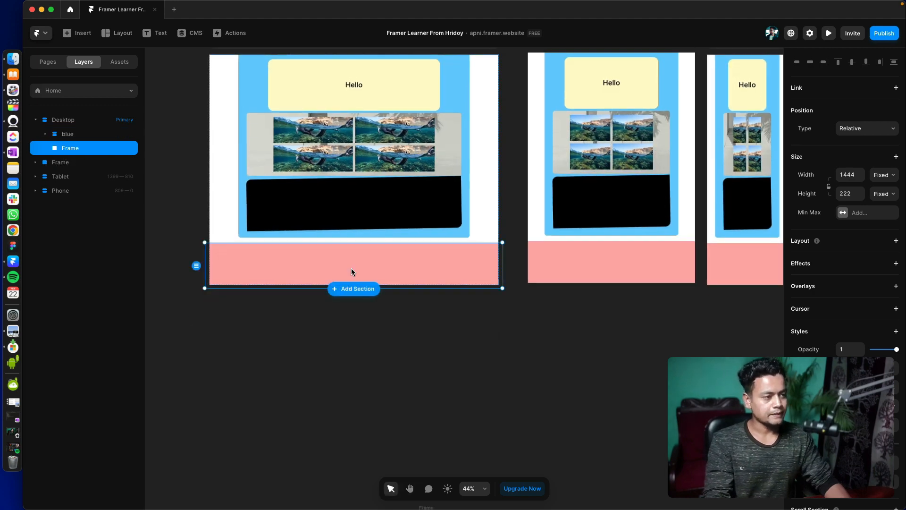
- Set the width of the pink frame in the Desktop breakpoint to Fill
scroll(336, 258, "down", 1)
scroll(201, 264, "up", 10)
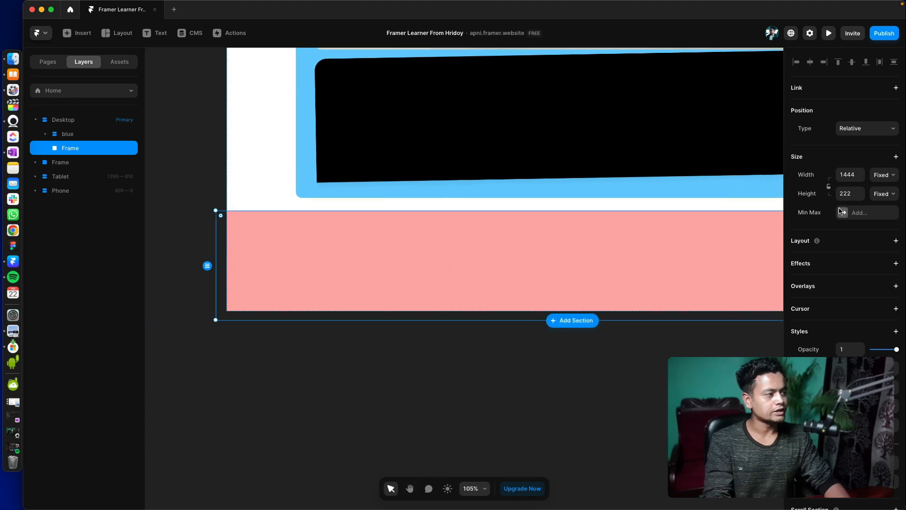
left_click(885, 175)
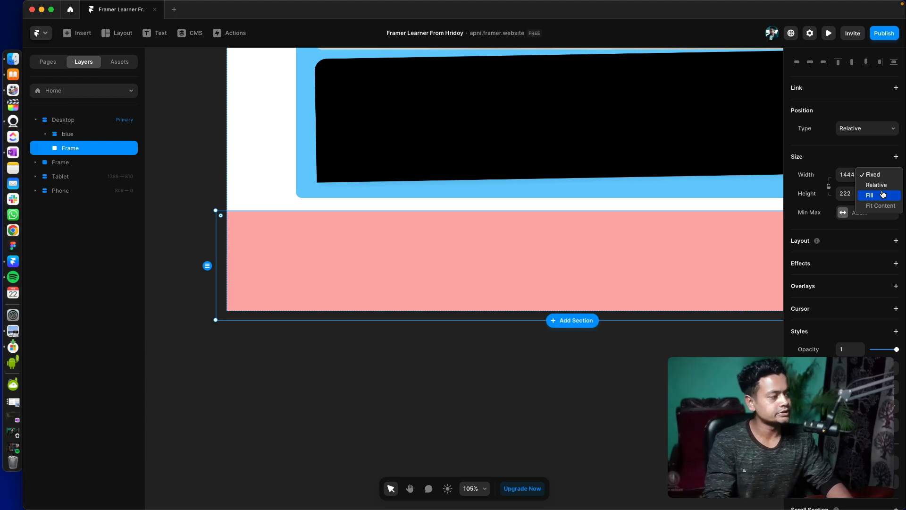
left_click(882, 194)
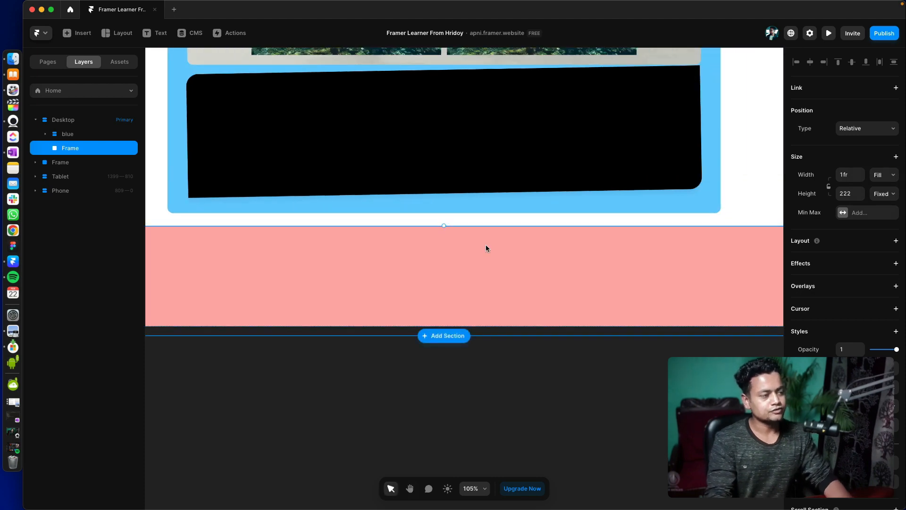
scroll(524, 262, "up", 1)
scroll(581, 221, "down", 2)
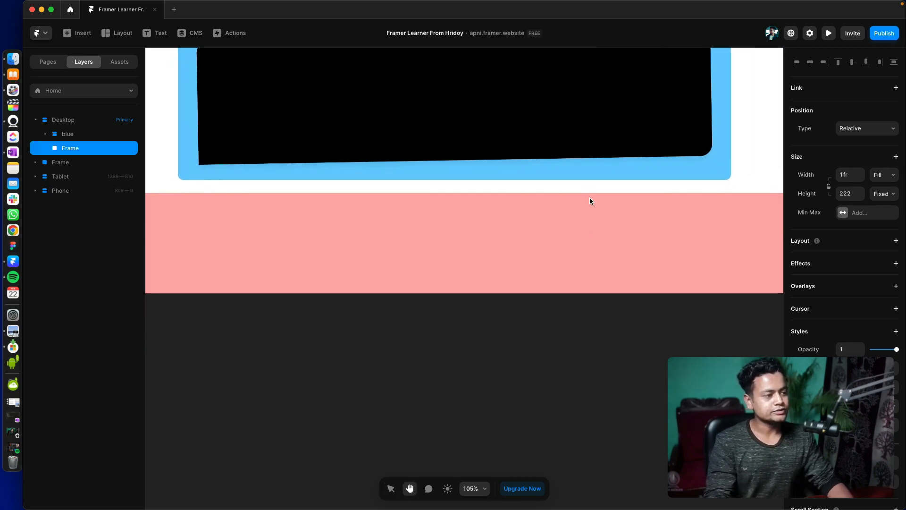
scroll(590, 198, "down", 3)
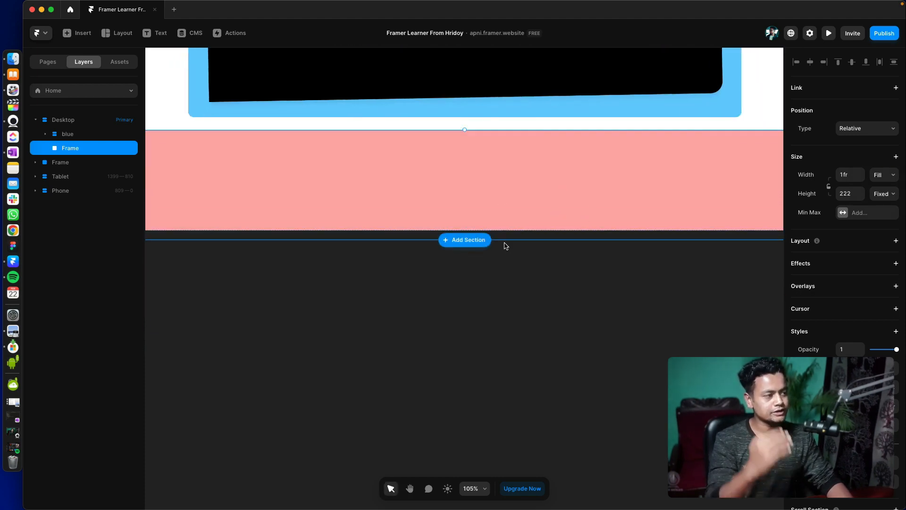
- Try setting the pink frame's height to Fill, and undo the change
left_click(884, 194)
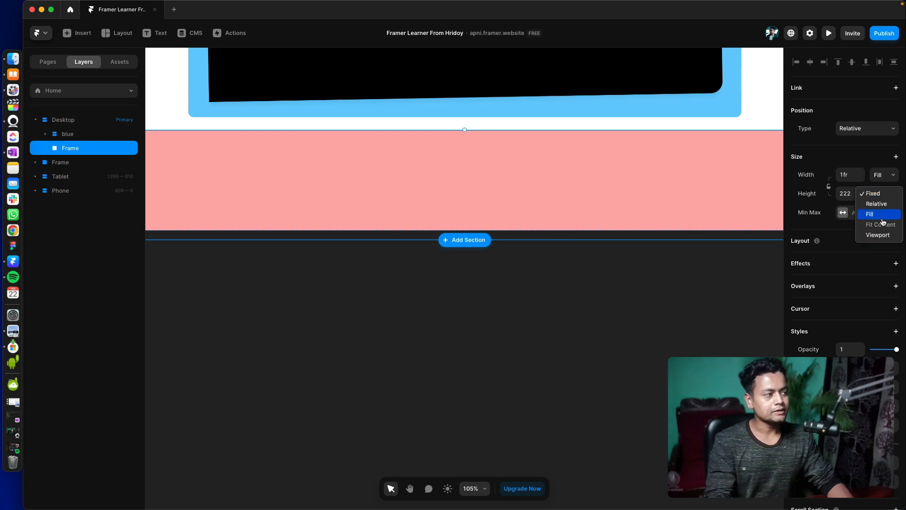
left_click(540, 292)
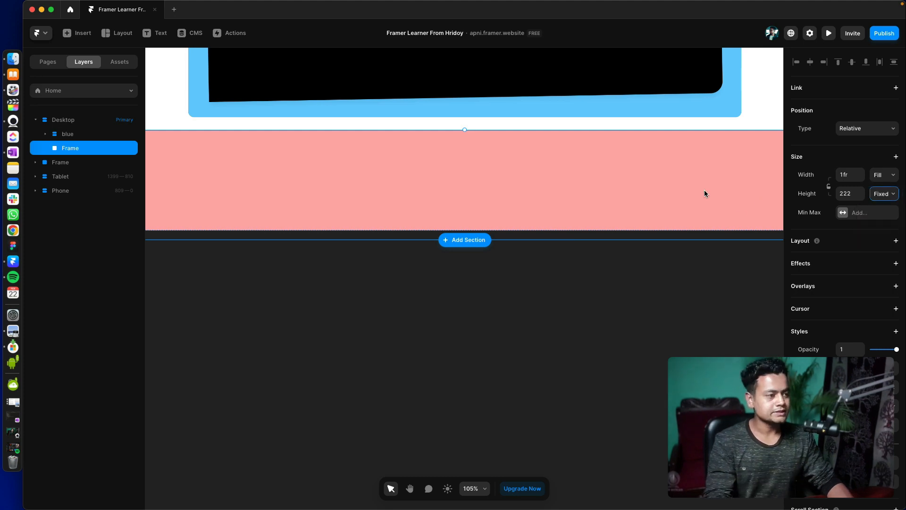
left_click(886, 193)
left_click(876, 213)
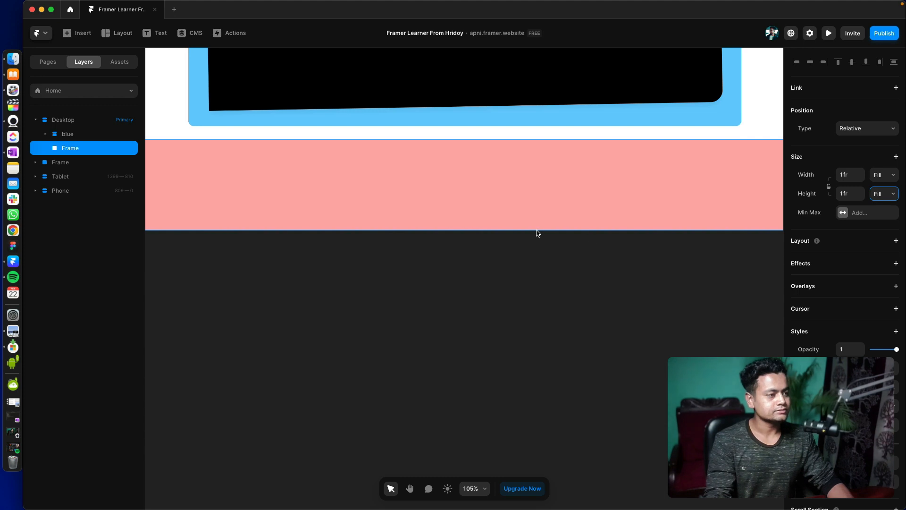
left_click(179, 121)
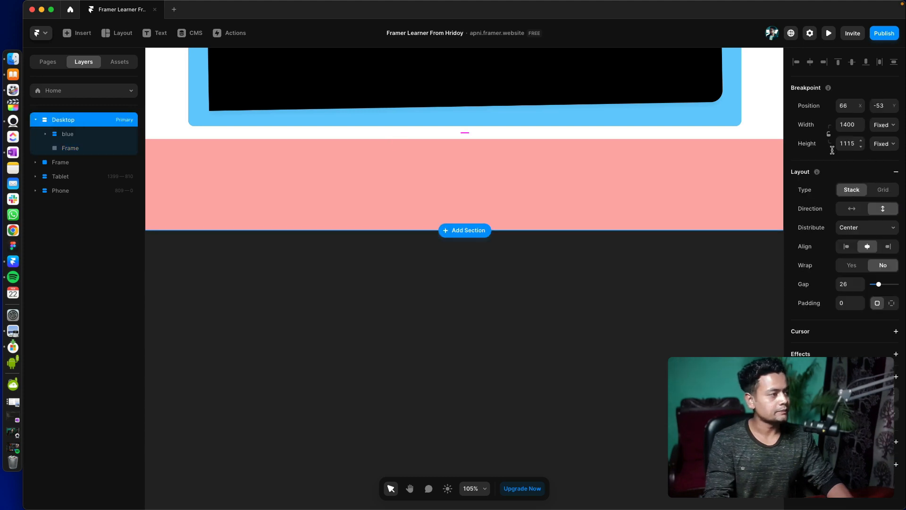
left_click(468, 237)
key("super+z")
left_click(559, 277)
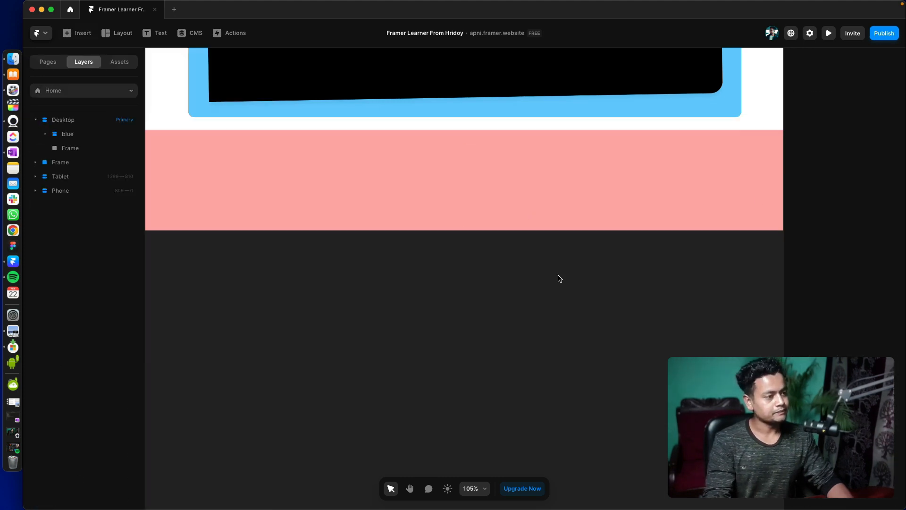
- Set the Desktop breakpoint's height to Fit Content
key("space")
left_click_drag(506, 273, 496, 316)
left_click(447, 262)
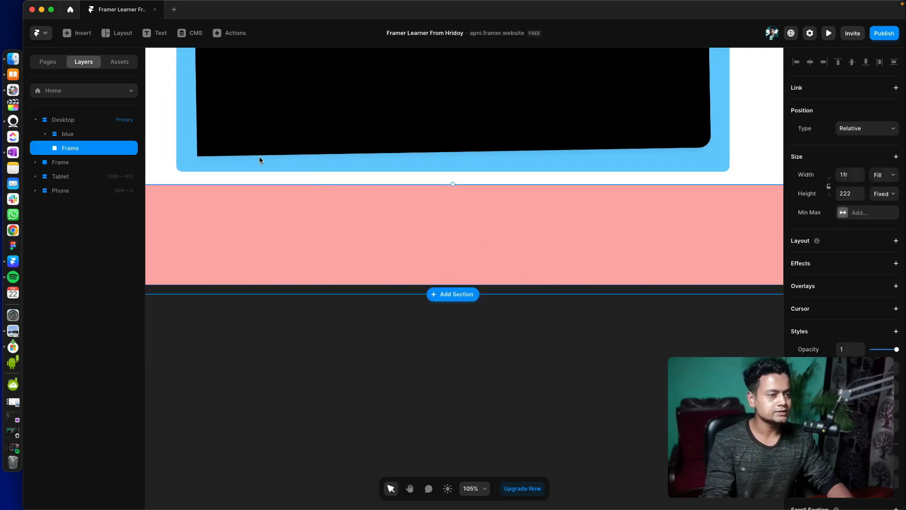
left_click(70, 122)
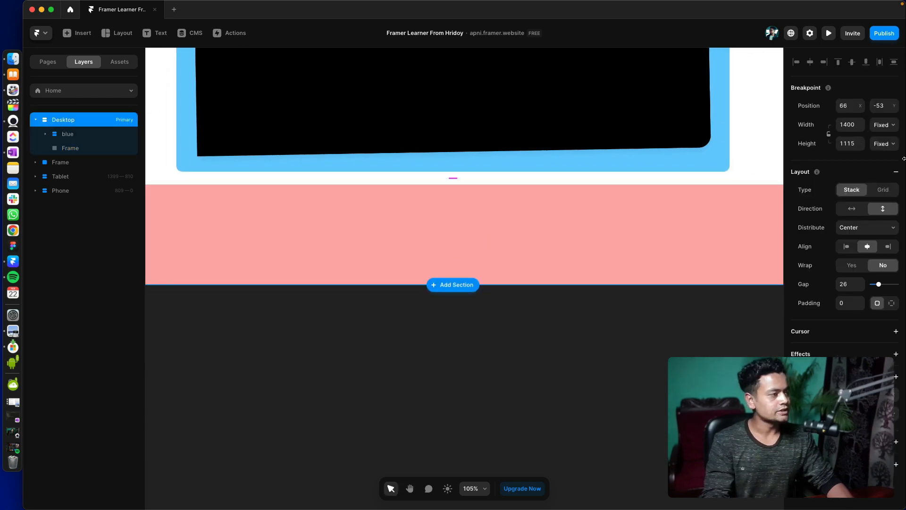
left_click(884, 144)
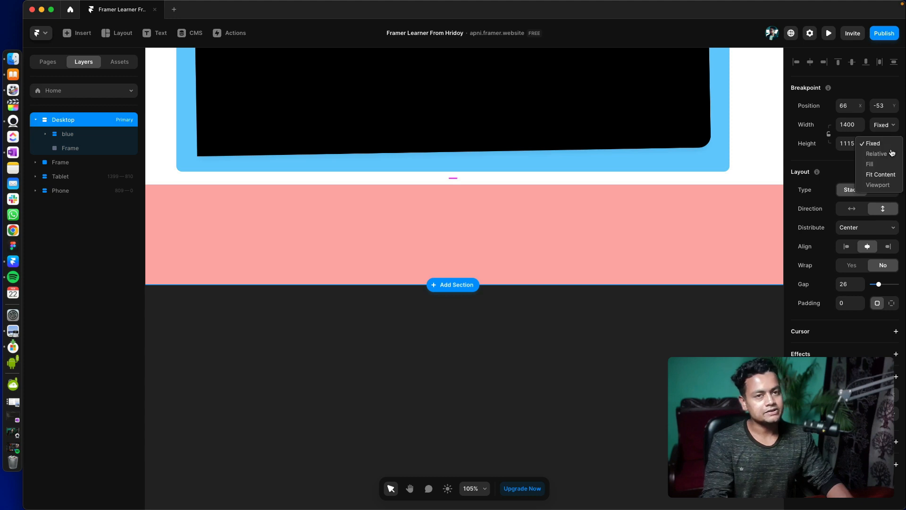
left_click(879, 174)
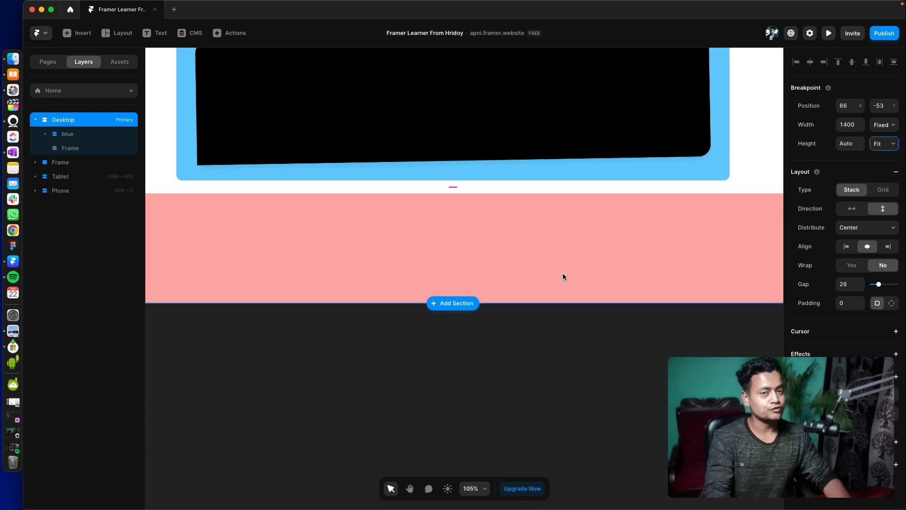
key("space")
left_click_drag(445, 247, 590, 207)
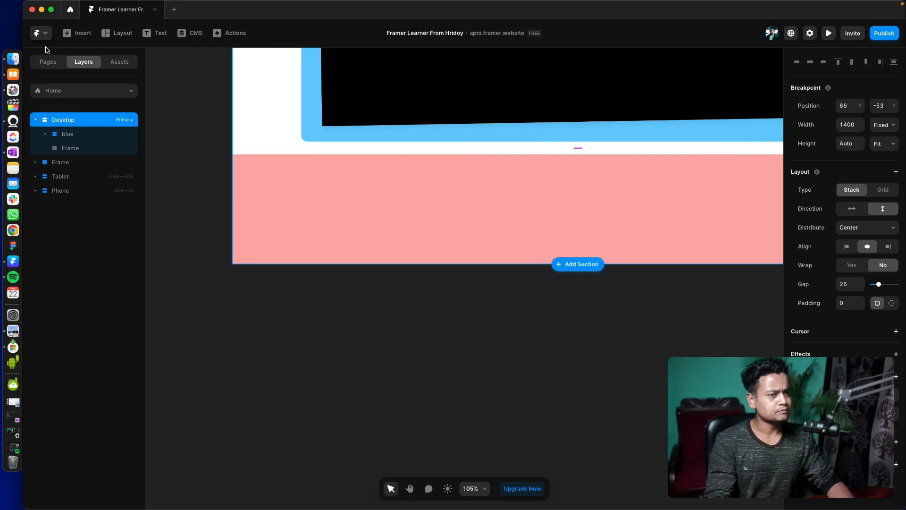
- On /page, insert the three-tier Pricing section on the canvas at about X 662, Y 231, across the Desktop and Tablet breakpoints
left_click(48, 61)
left_click(61, 120)
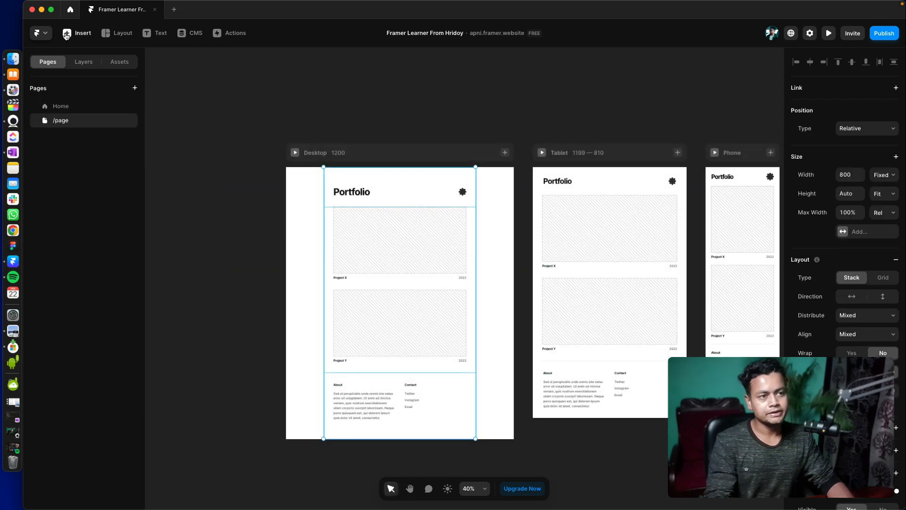
left_click(76, 32)
scroll(198, 290, "down", 5)
scroll(194, 309, "down", 1)
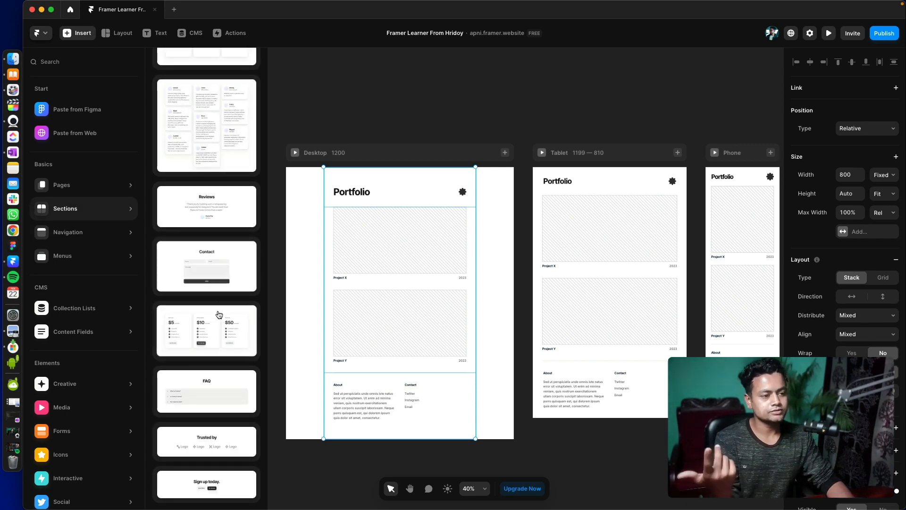
left_click_drag(216, 317, 365, 346)
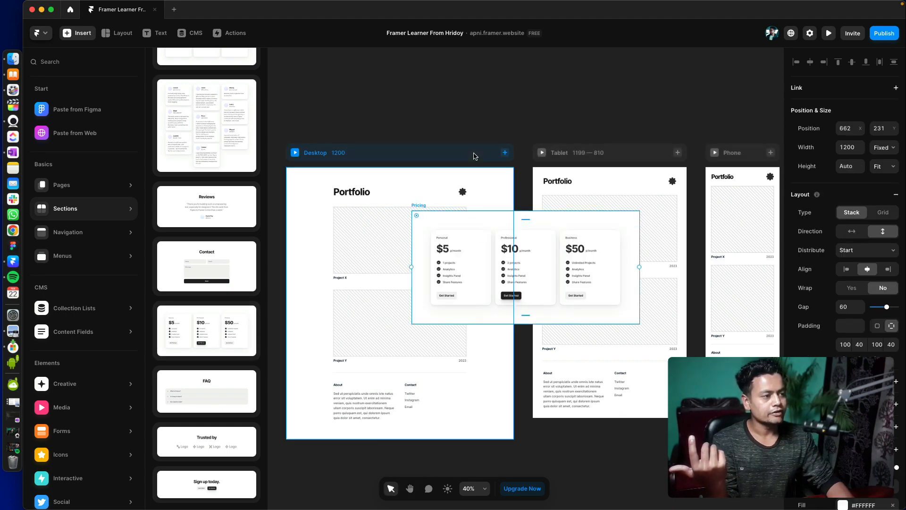
left_click_drag(351, 157, 480, 140)
key("super+z")
left_click(417, 133)
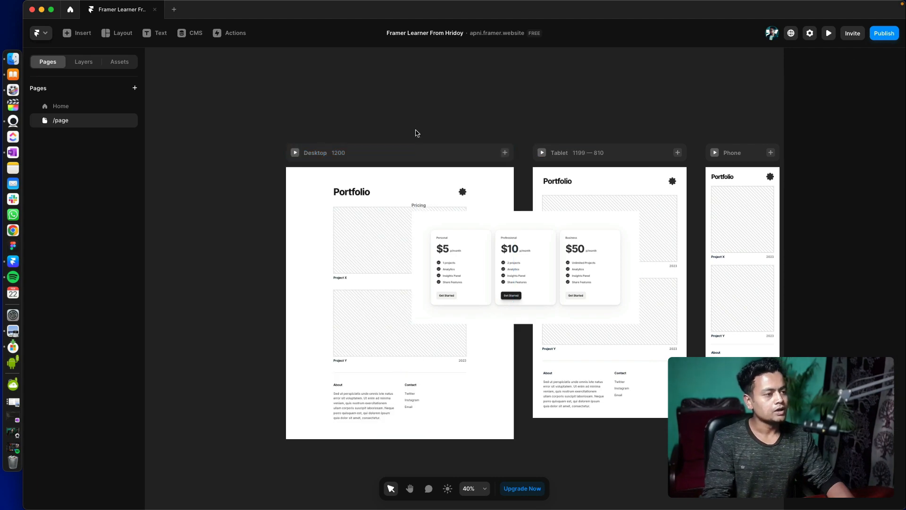
- Look through the project's assets and the top-level layers of /page
left_click(457, 226)
left_click(497, 226)
left_click(105, 63)
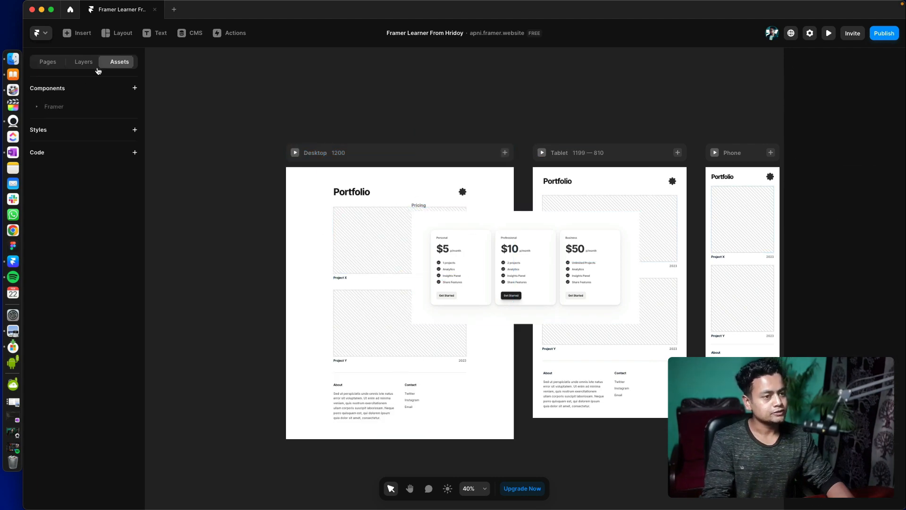
left_click(80, 66)
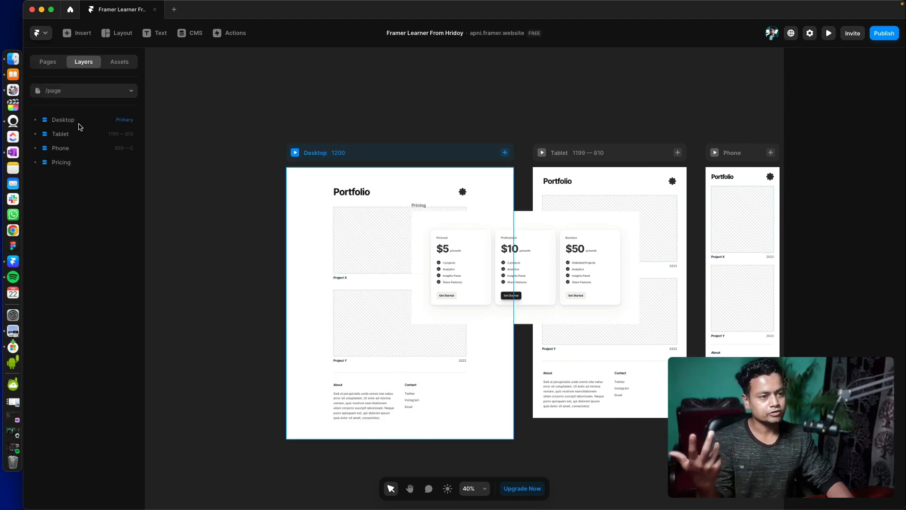
- Nest the Pricing section inside the Desktop breakpoint as its last layer, and check the pricing cards in the Tablet breakpoint
left_click(64, 166)
left_click(35, 162)
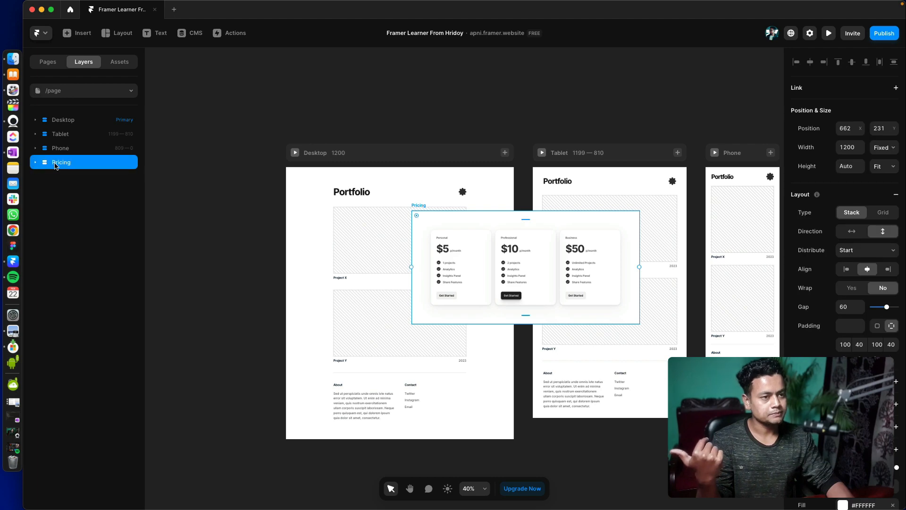
left_click_drag(57, 165, 66, 121)
scroll(379, 340, "down", 10)
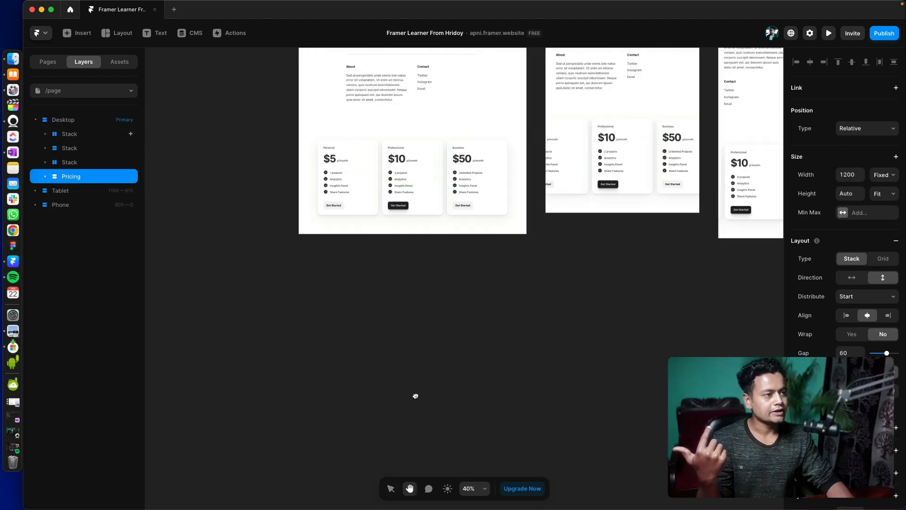
left_click_drag(415, 396, 418, 432)
left_click_drag(494, 296, 411, 351)
left_click(526, 256)
left_click(515, 255)
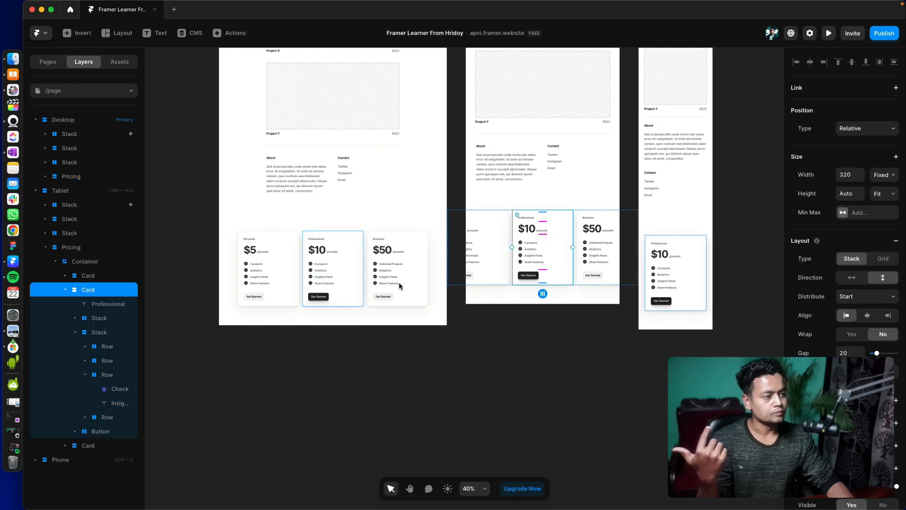
- Try moving the Pricing section from the Desktop breakpoint into the Tablet breakpoint, and undo the move
left_click(35, 190)
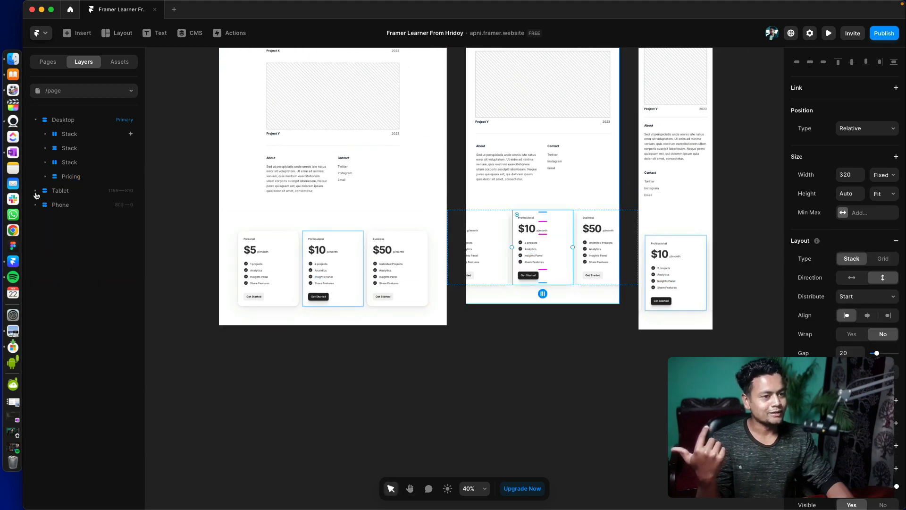
left_click_drag(66, 176, 61, 192)
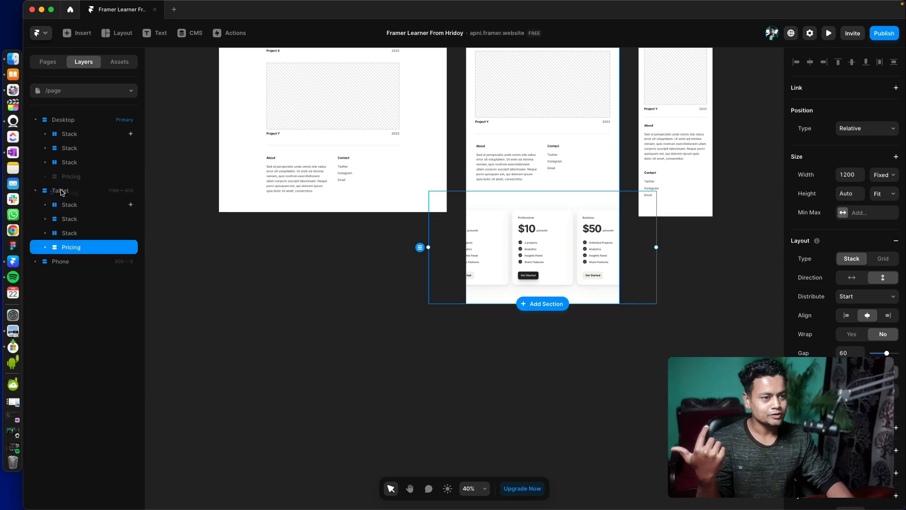
left_click(275, 350)
key("super+z")
- Look over the Pricing section across the Desktop, Tablet and Phone breakpoints, and glance at the project's pages list
scroll(330, 309, "up", 2)
scroll(330, 309, "left", 2)
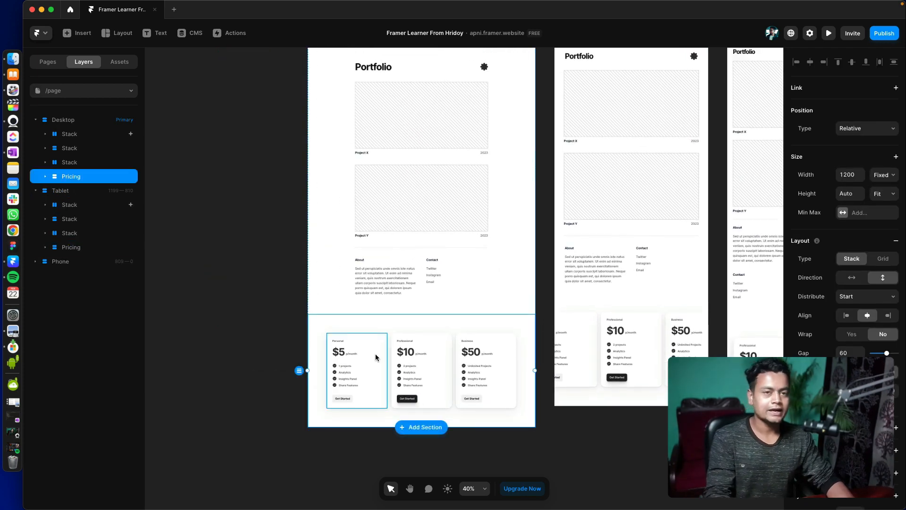
scroll(375, 353, "left", 4)
scroll(376, 353, "up", 1)
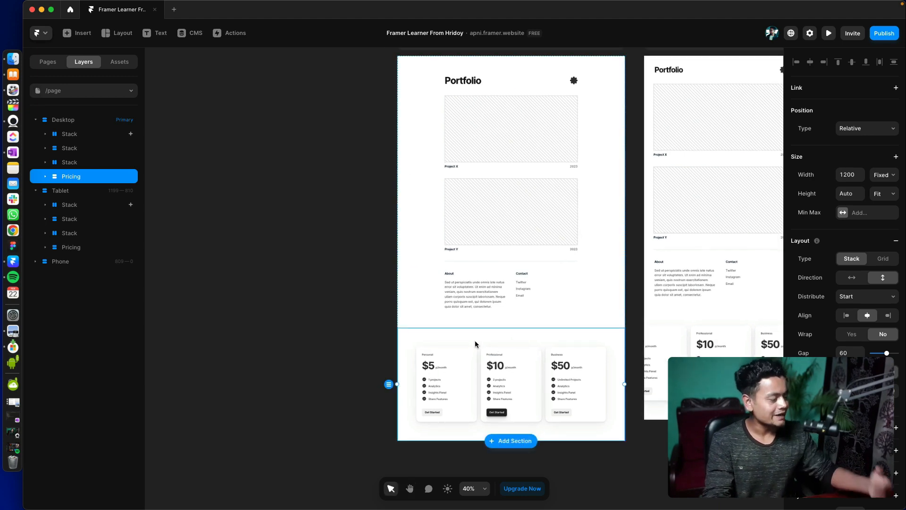
scroll(475, 344, "left", 10)
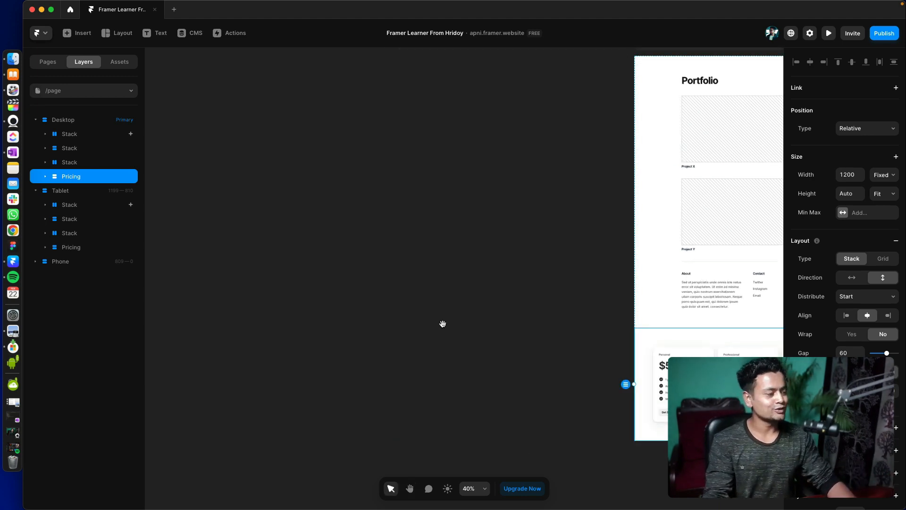
scroll(443, 324, "right", 16)
scroll(443, 324, "down", 2)
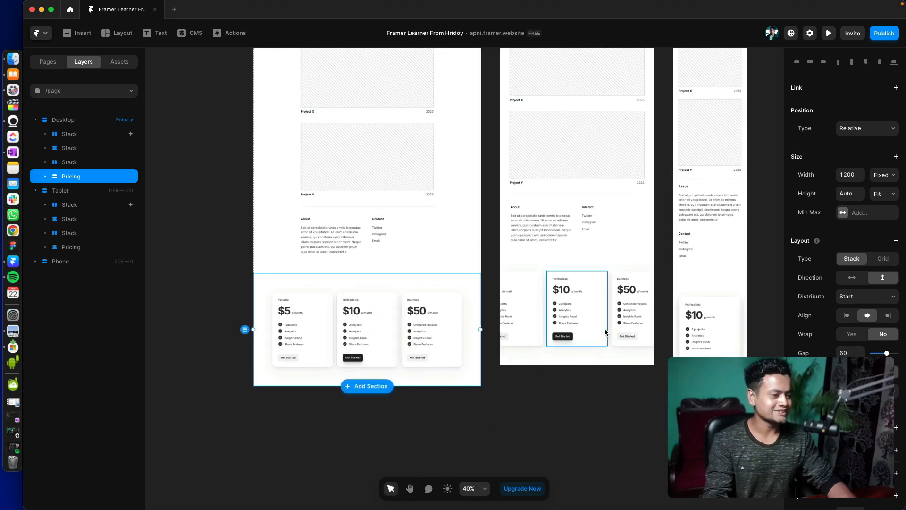
left_click(51, 63)
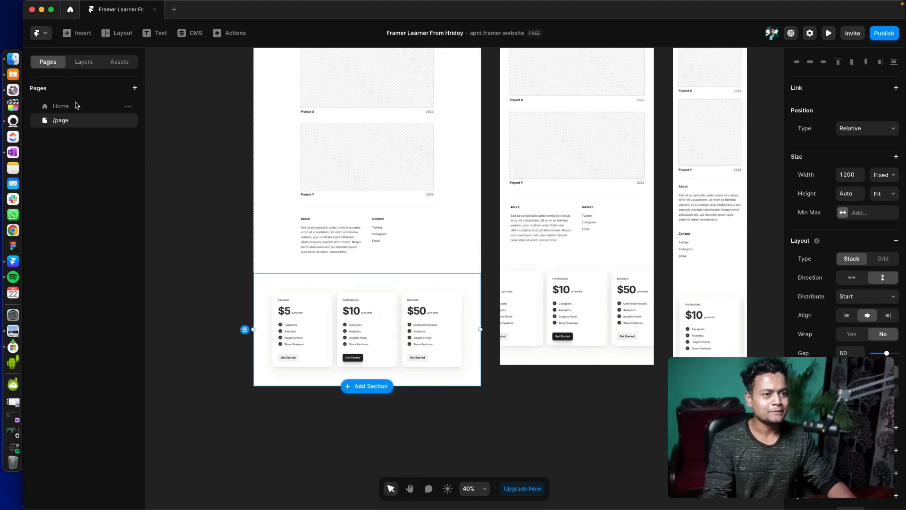
left_click(85, 64)
- Browse the navigation, menu, CMS content and creative elements available for insertion
left_click(79, 33)
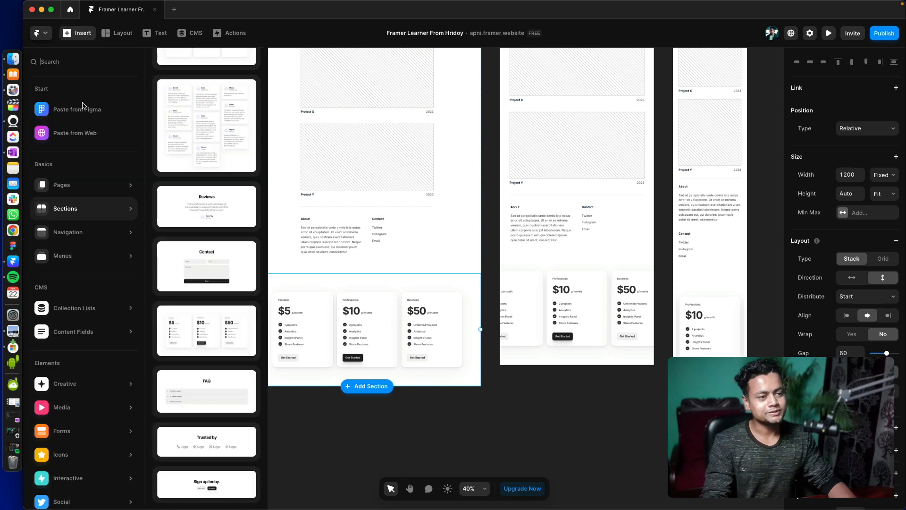
mouse_move(100, 234)
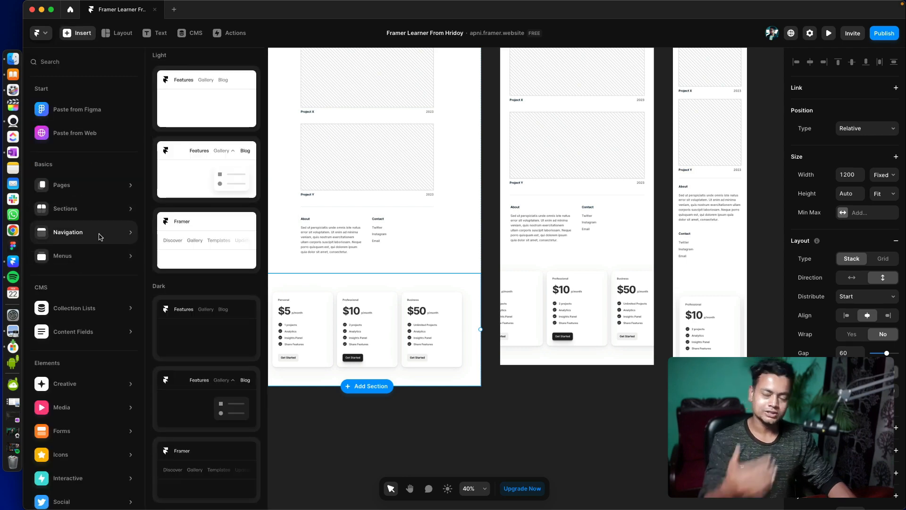
mouse_move(93, 257)
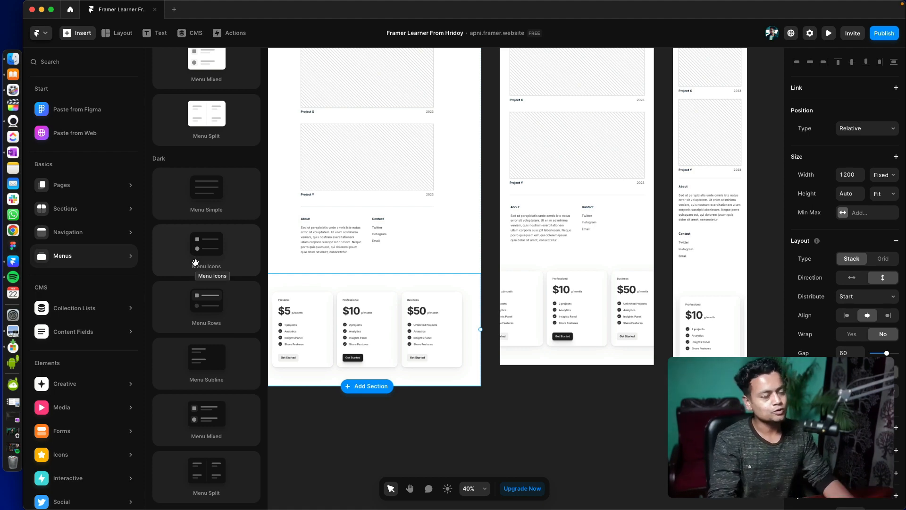
mouse_move(96, 346)
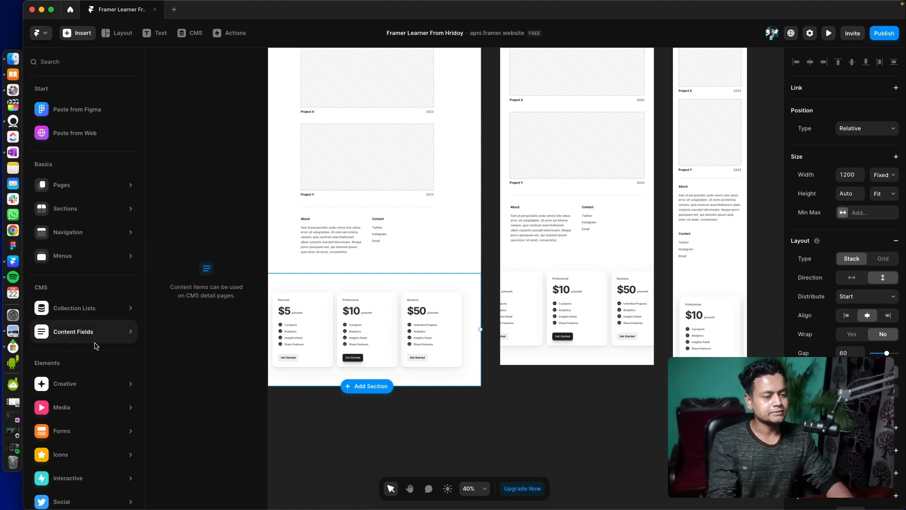
scroll(96, 366, "down", 1)
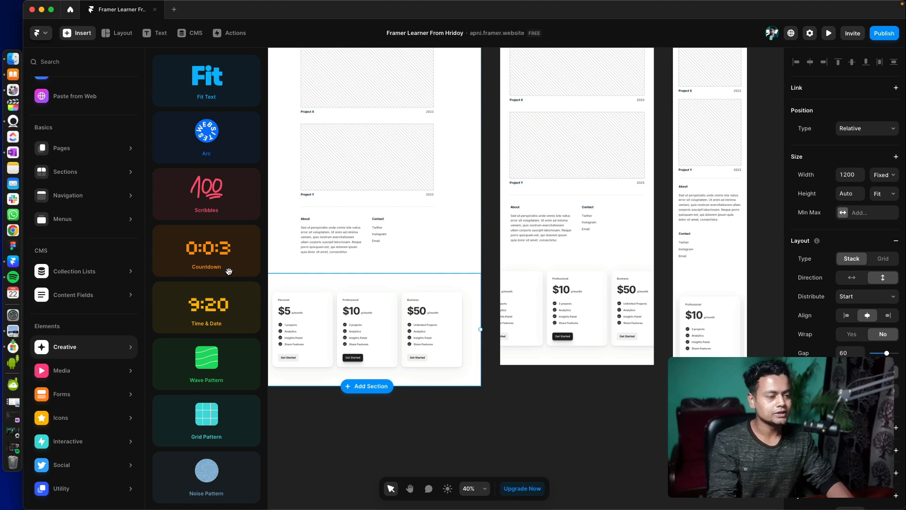
- Insert the Arc creative element in the Desktop breakpoint and make it the first layer, above the Portfolio heading
scroll(364, 265, "down", 5)
scroll(364, 265, "left", 3)
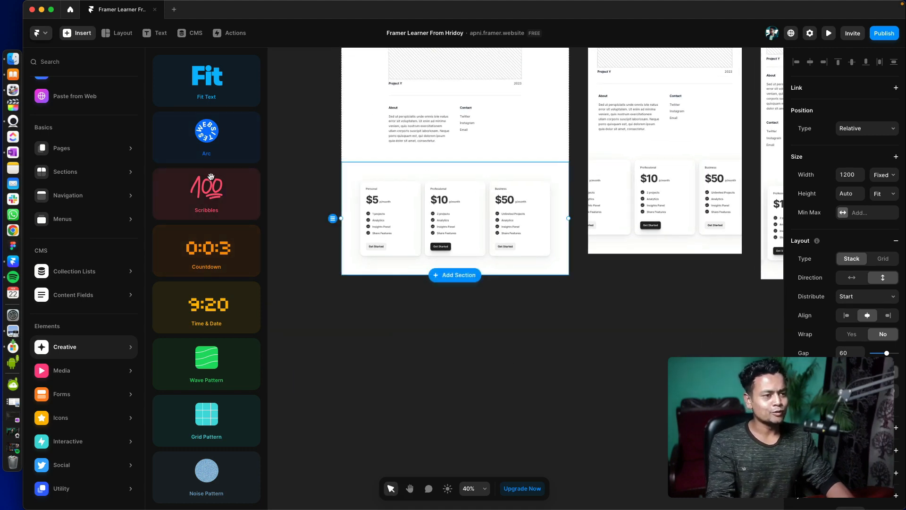
mouse_move(211, 176)
left_mouse_down()
mouse_move(430, 171)
mouse_move(430, 148)
mouse_move(456, 161)
mouse_move(453, 170)
mouse_move(95, 115)
mouse_move(460, 138)
left_mouse_up()
scroll(495, 219, "up", 5)
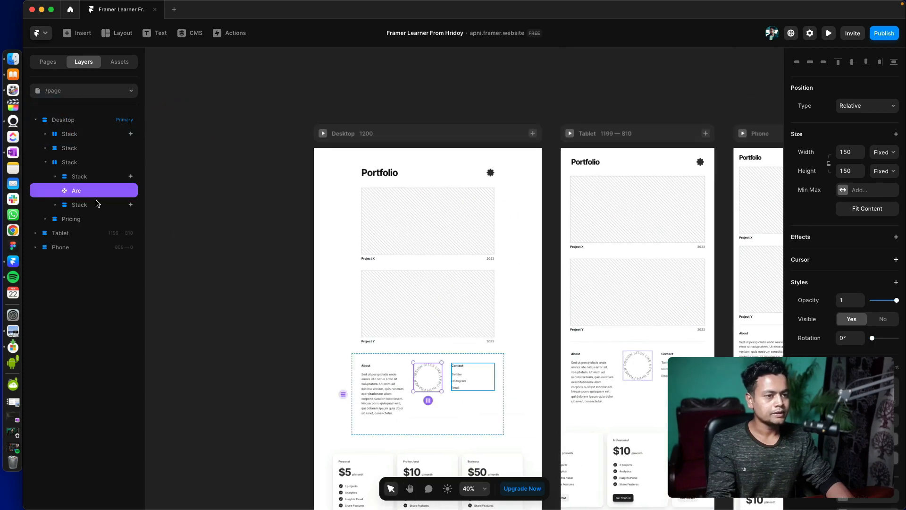
left_click_drag(95, 191, 83, 130)
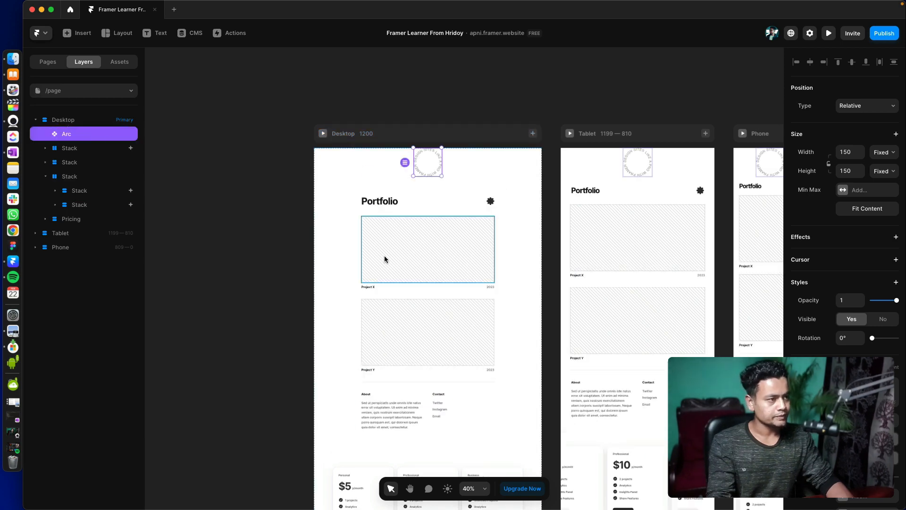
- Give the Desktop breakpoint individual side padding with a top value of 60
scroll(415, 189, "down", 2)
left_click(405, 90)
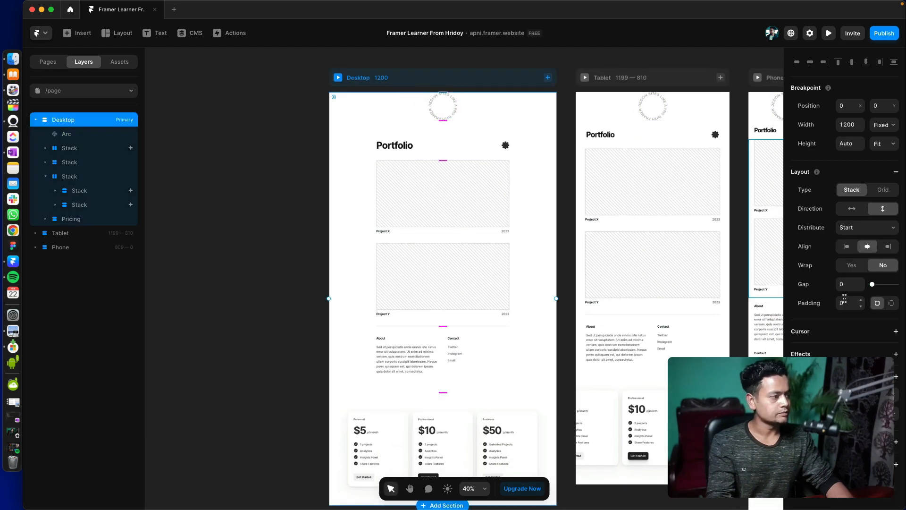
left_click(892, 303)
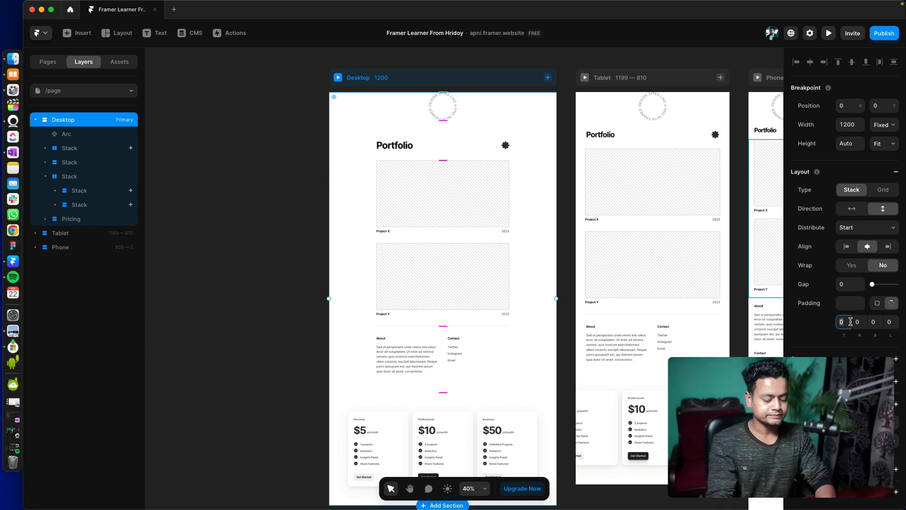
type("60\\")
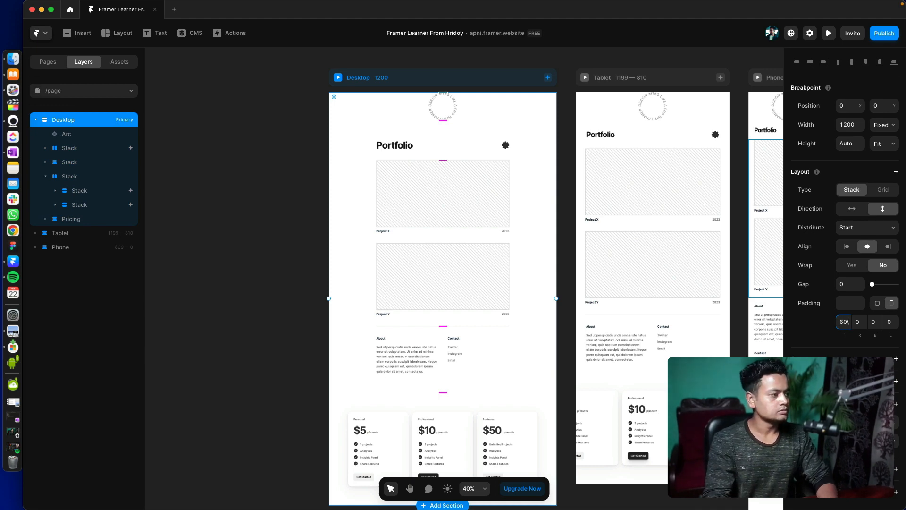
key("Return")
left_click_drag(341, 178, 340, 174)
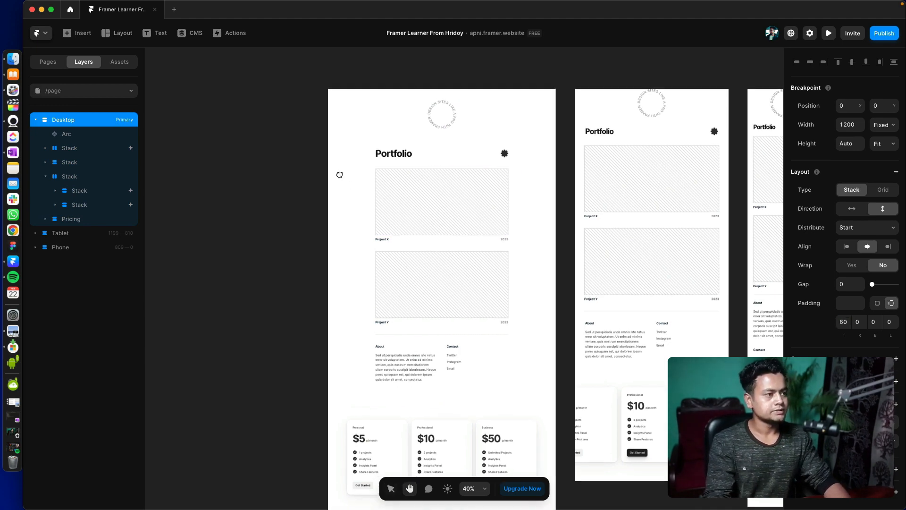
left_click(294, 163)
scroll(340, 142, "down", 1)
- Insert the Countdown creative element in the Desktop breakpoint, directly below the Arc
left_click(418, 99)
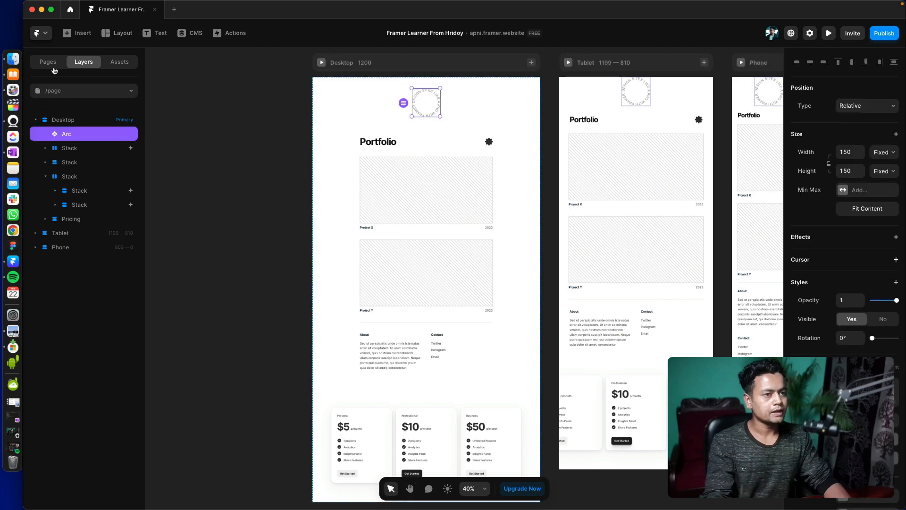
left_click(67, 33)
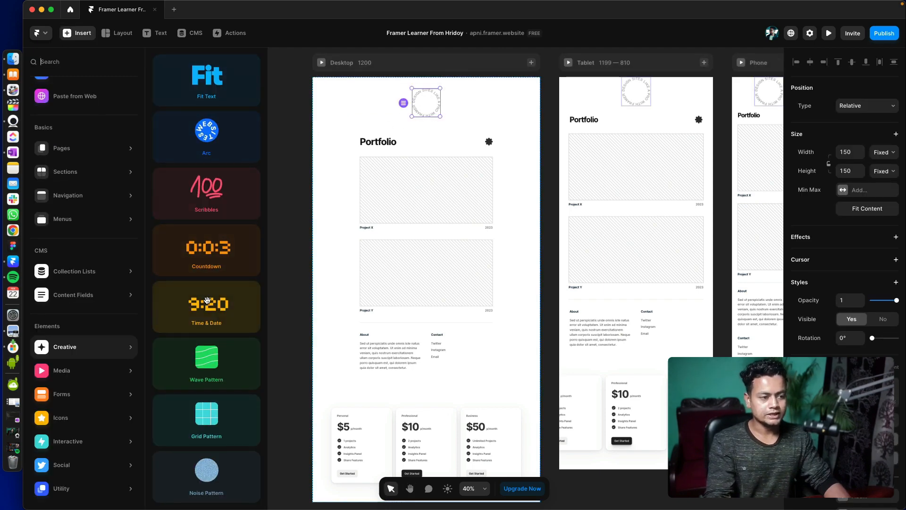
left_click_drag(212, 244, 421, 117)
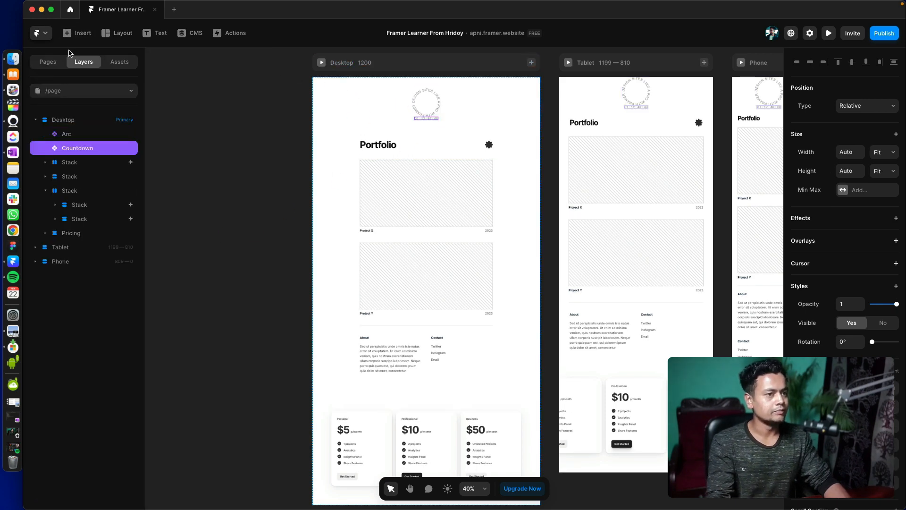
- Insert a second Countdown element in the Desktop breakpoint, and delete one of the two
left_click(78, 33)
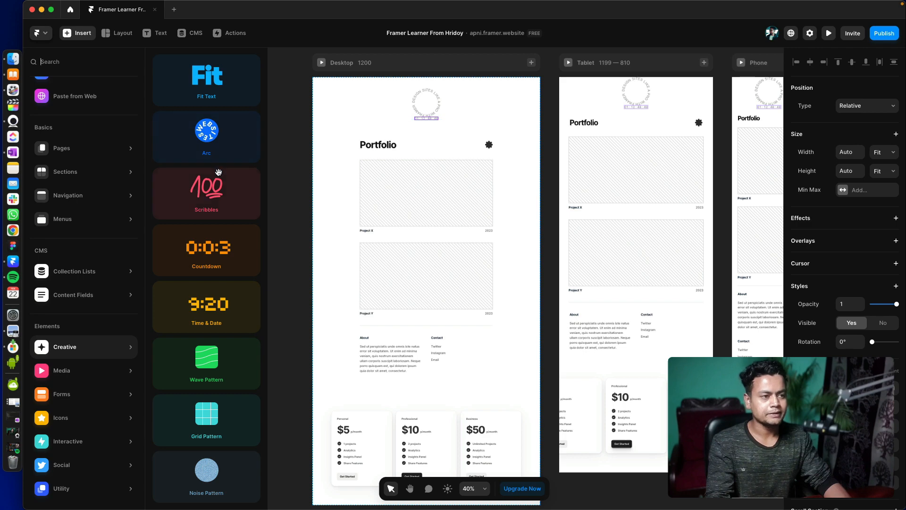
left_click_drag(219, 255, 451, 142)
key("space")
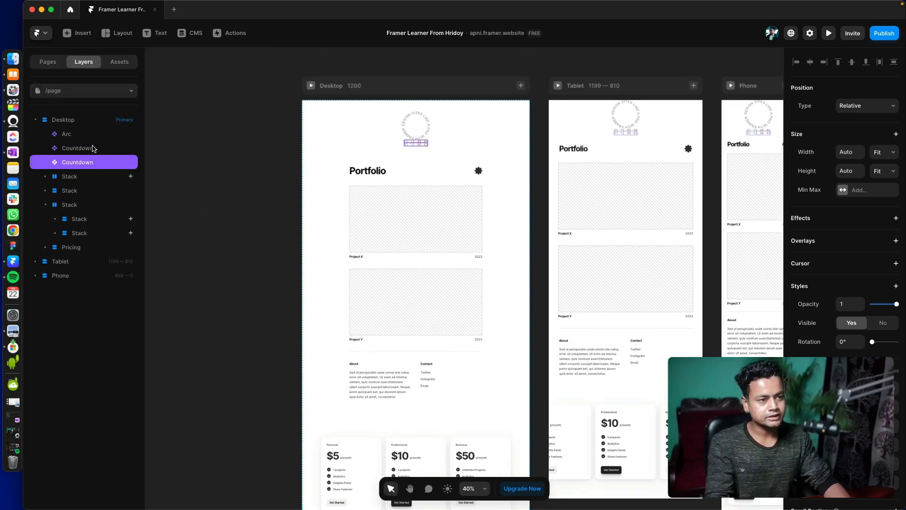
left_click(93, 149)
key("Delete")
- Insert the Time & Date element below the Countdown in the Desktop breakpoint and set its format to 12h
left_click(77, 33)
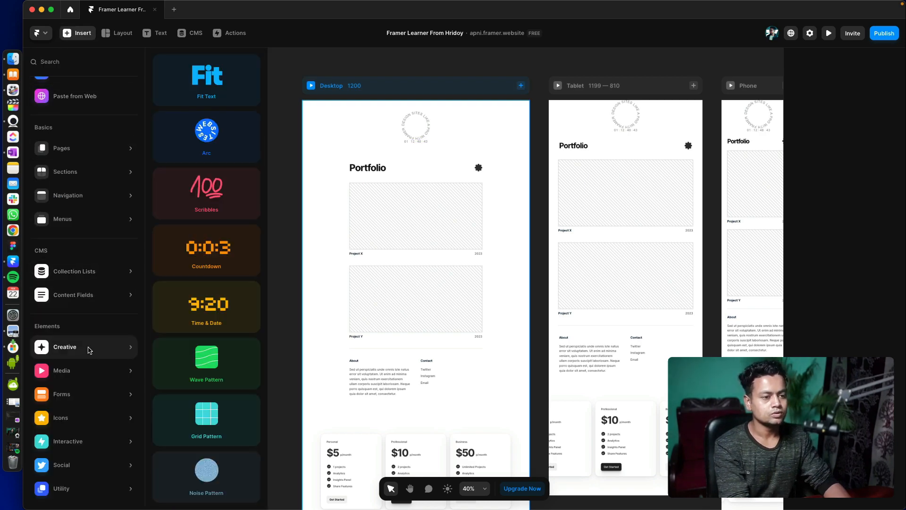
left_click_drag(213, 322, 418, 145)
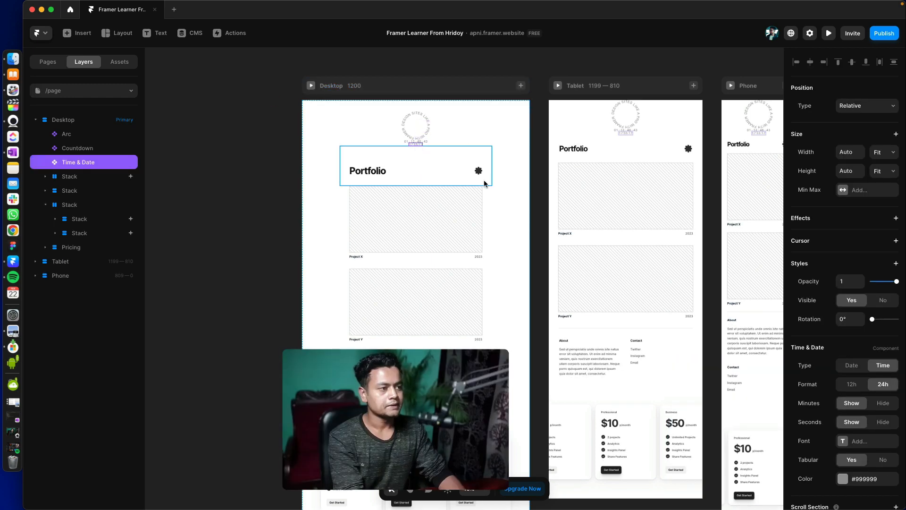
left_click(847, 384)
scroll(878, 372, "down", 2)
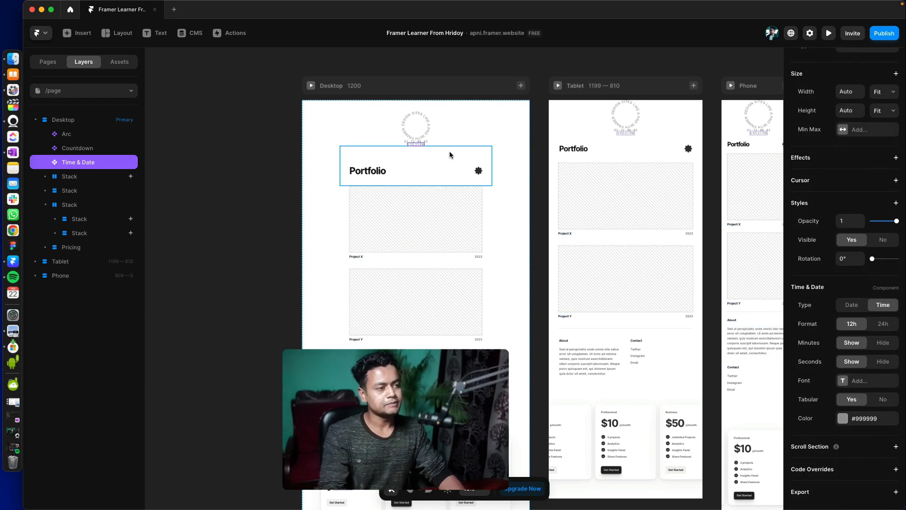
scroll(450, 152, "up", 3)
scroll(387, 186, "down", 3)
scroll(387, 186, "up", 3)
- Wrap the Arc, Countdown and Time & Date layers in a frame, and undo the wrapping
left_click(97, 136, "shift")
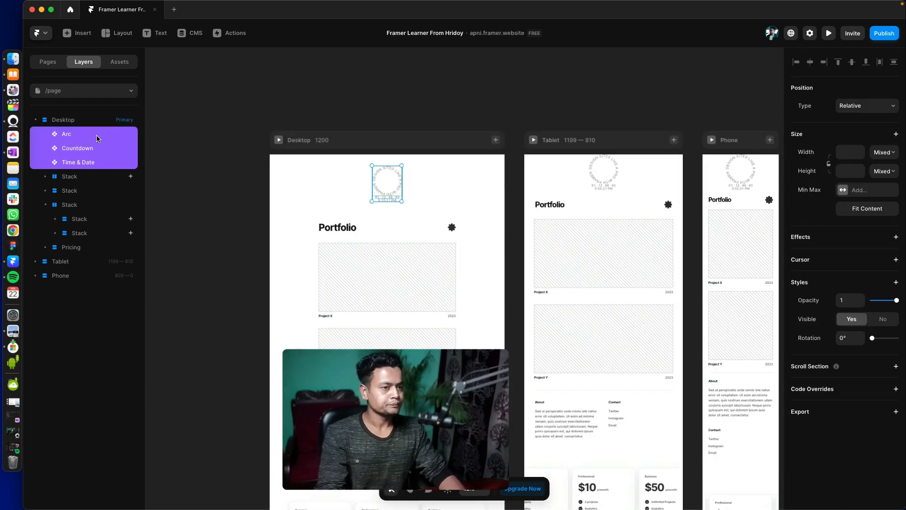
left_click(124, 139)
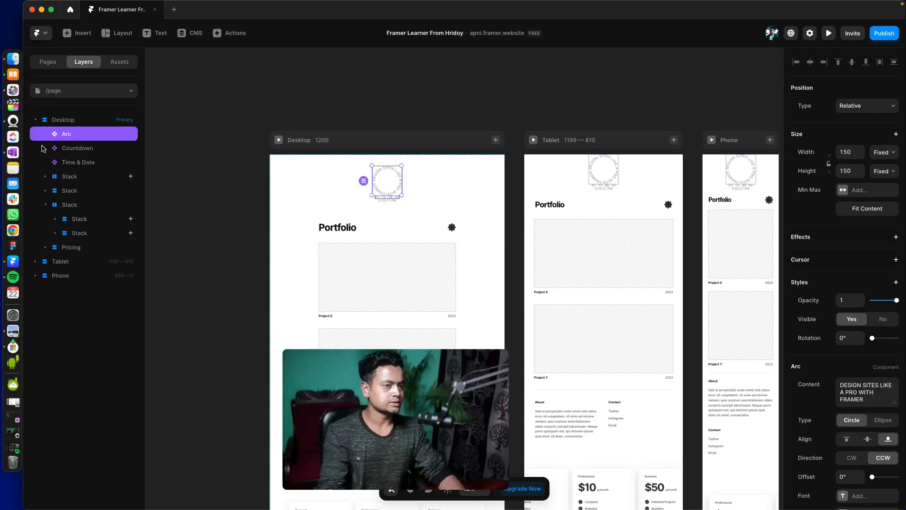
left_click(96, 163, "shift")
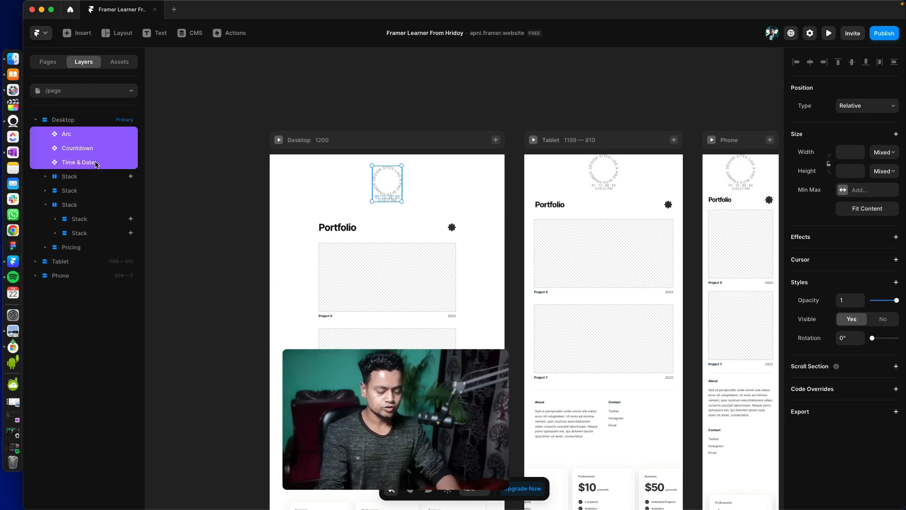
key("super+alt+Return")
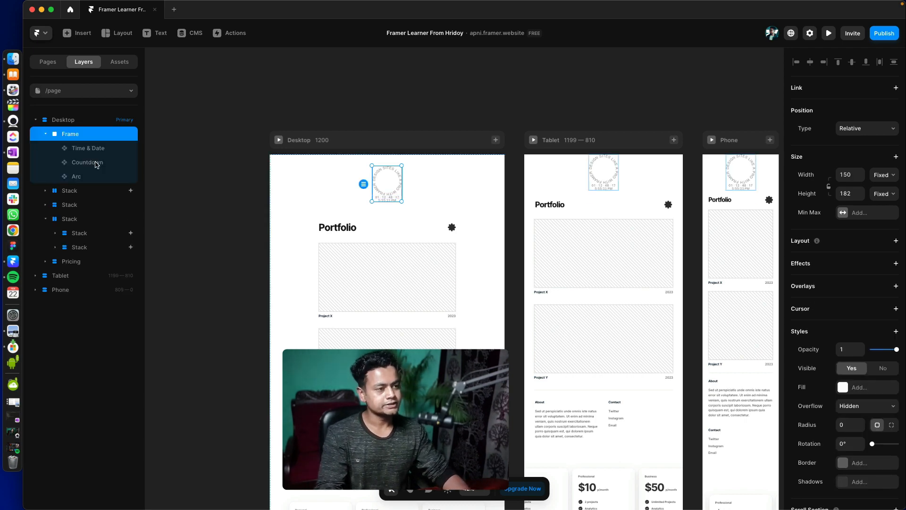
key("super+z")
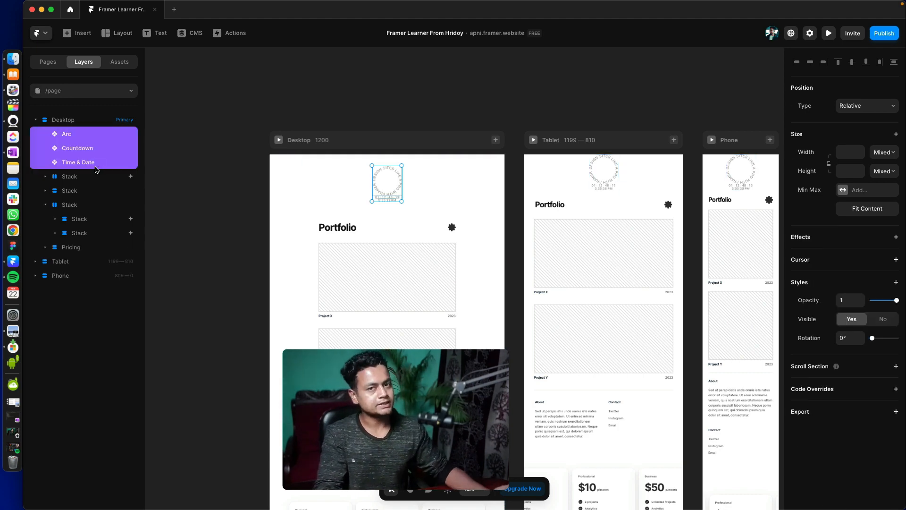
- Wrap the Arc, Countdown and Time & Date layers in a stack and set its gap to 32
key("super+Return")
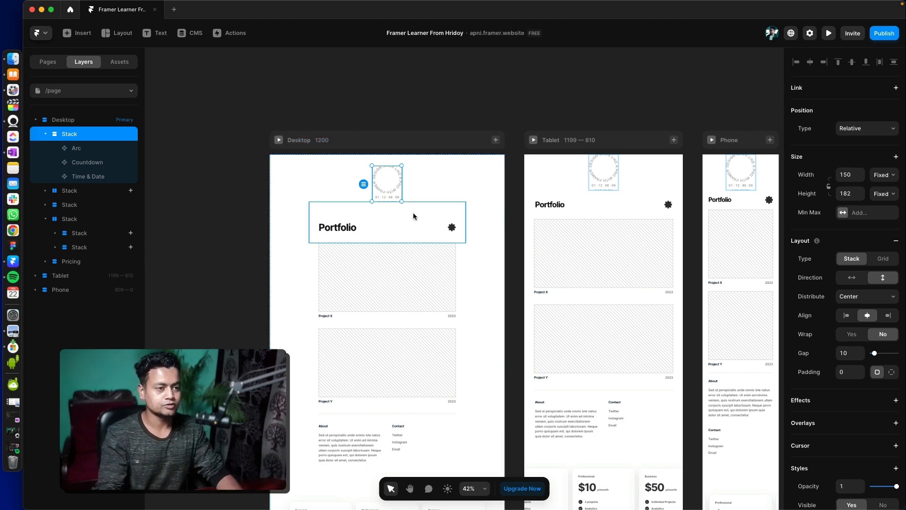
left_click(851, 353)
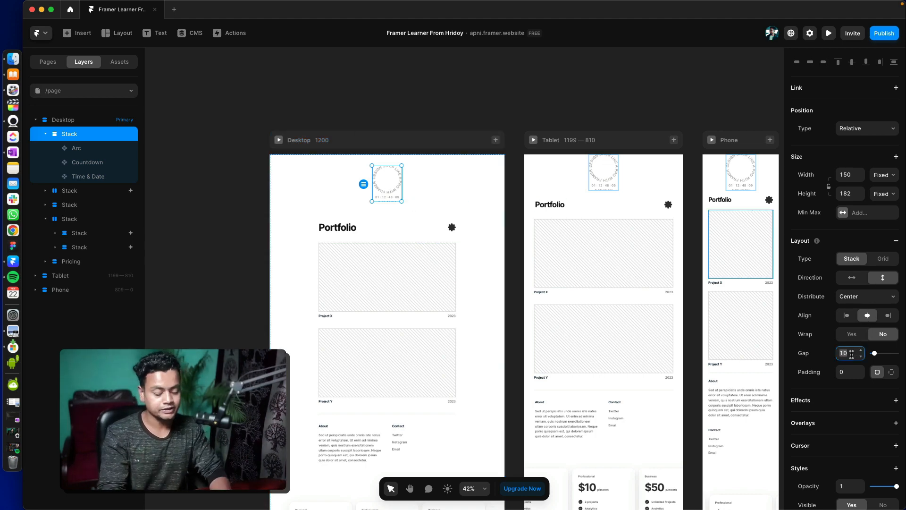
type("32")
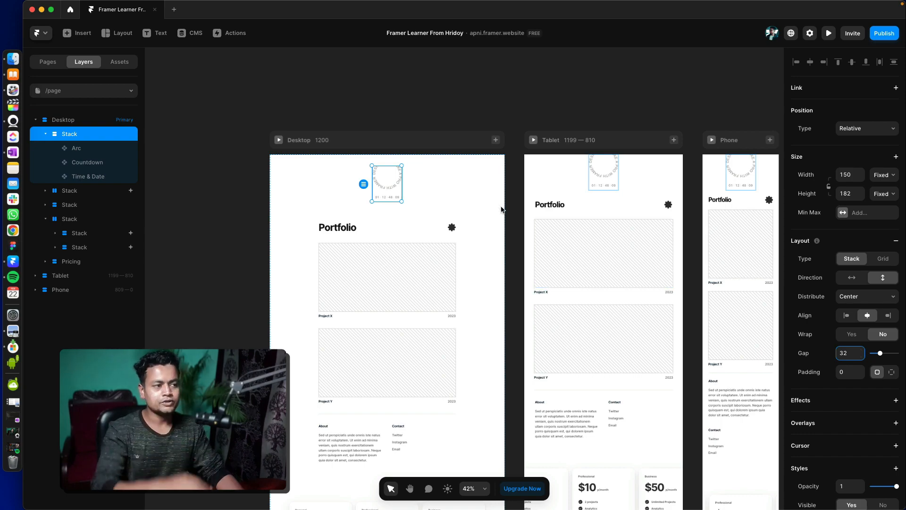
- Set the height of the new stack around the Arc, Countdown and Time & Date to Fit Content
scroll(380, 177, "down", 5)
scroll(380, 178, "up", 10)
scroll(380, 177, "up", 5)
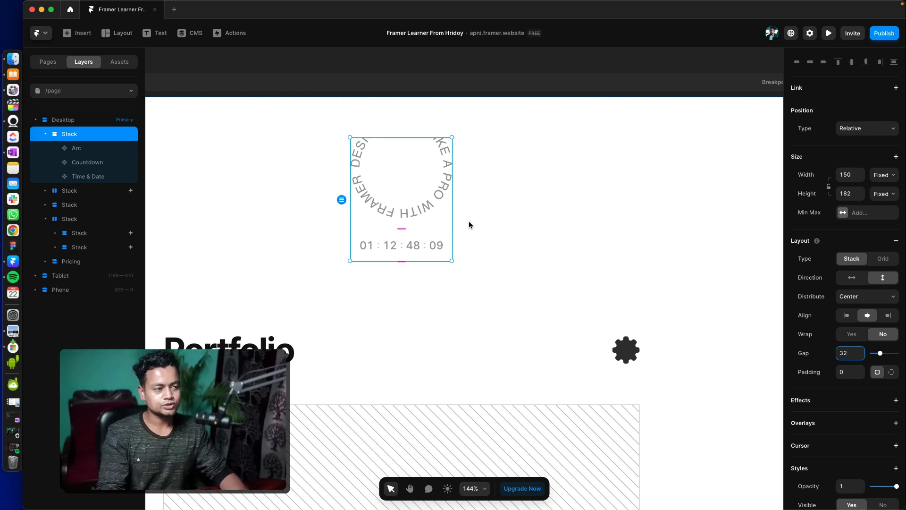
left_click(885, 193)
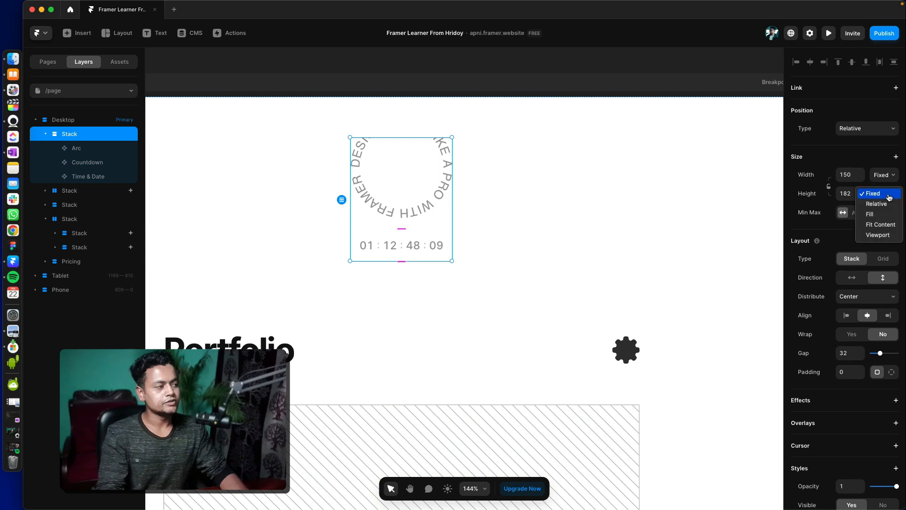
left_click(880, 225)
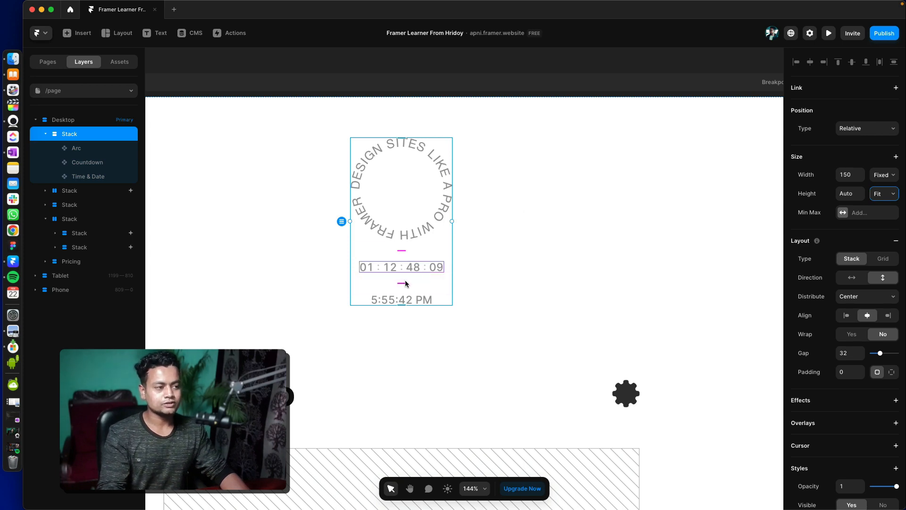
- Insert the YouTube media element on the empty canvas beside the Desktop breakpoint
scroll(645, 313, "down", 5)
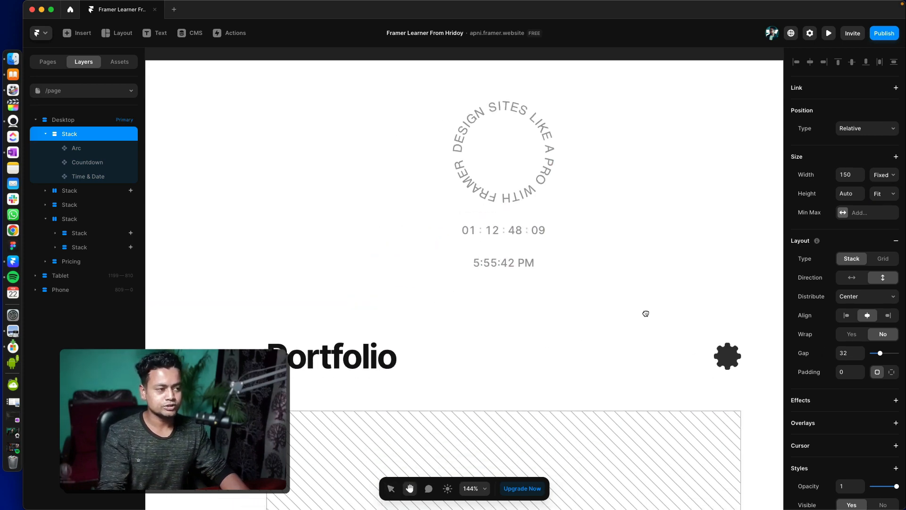
scroll(545, 330, "down", 5)
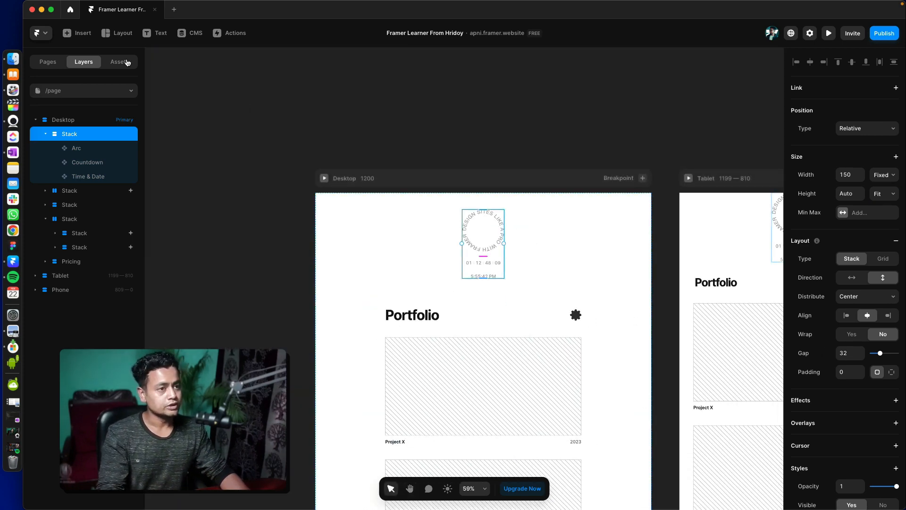
left_click(74, 33)
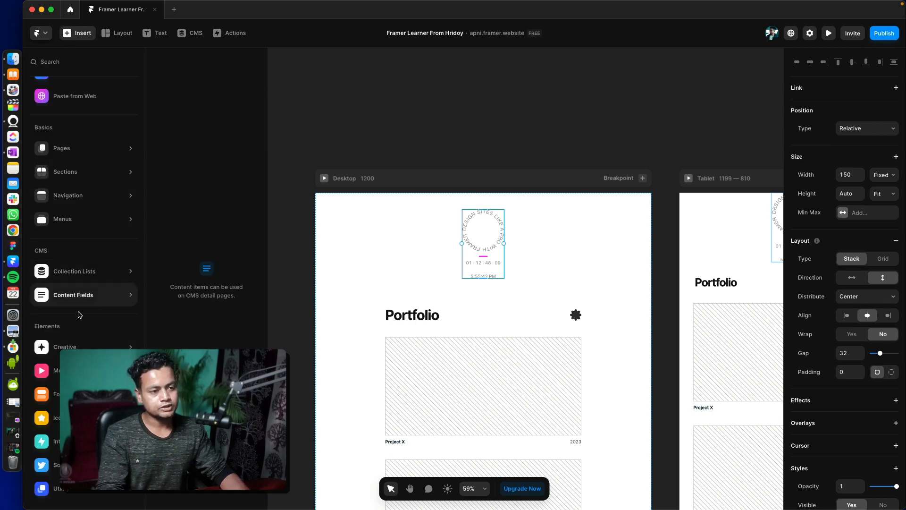
mouse_move(107, 344)
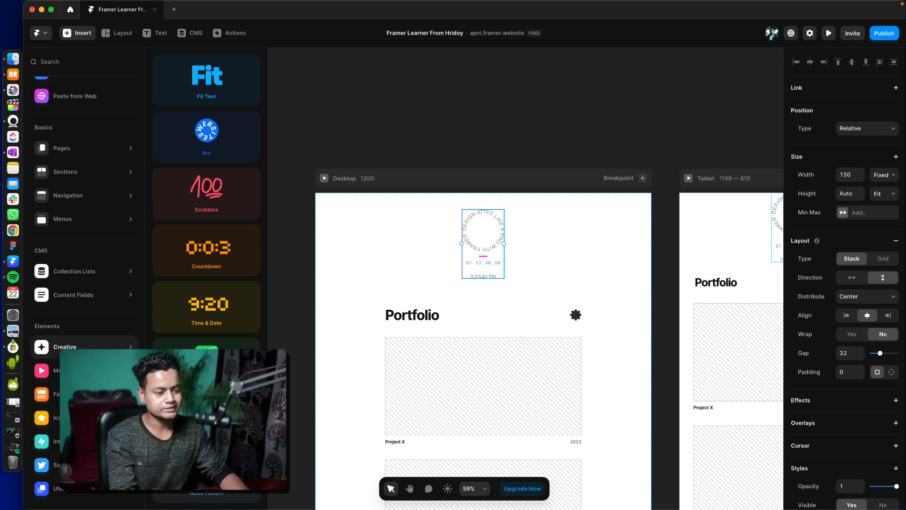
mouse_move(94, 370)
mouse_move(94, 393)
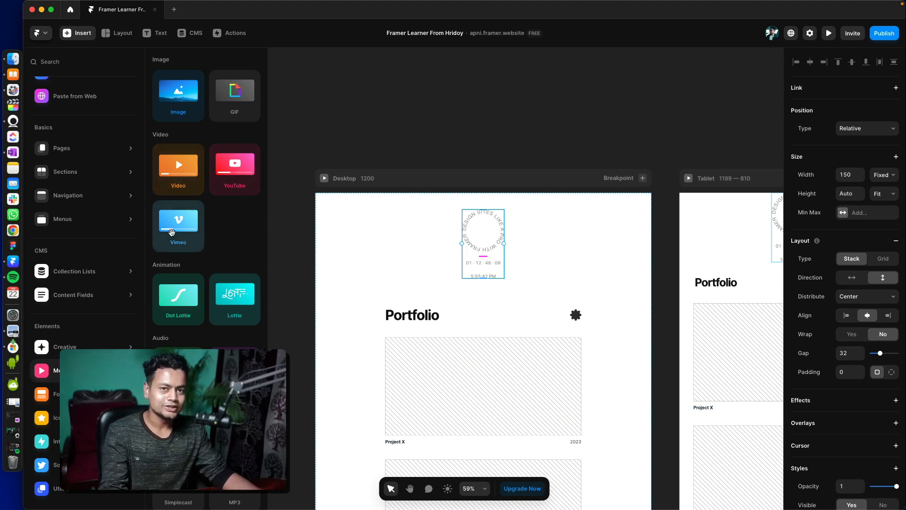
left_click_drag(352, 216, 692, 248)
left_click_drag(240, 168, 466, 203)
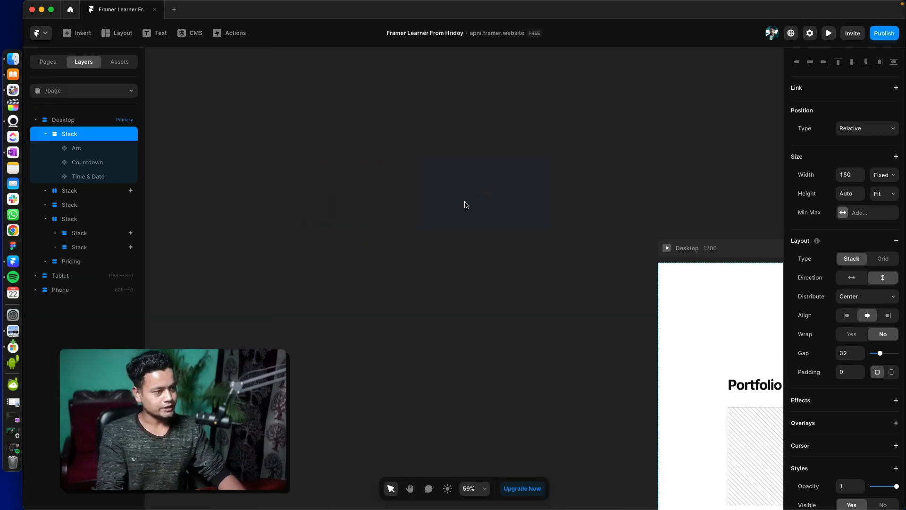
- Insert the Video and Vimeo media elements on the empty canvas below the YouTube element
left_click(84, 33)
left_click_drag(187, 172, 482, 306)
left_click(90, 33)
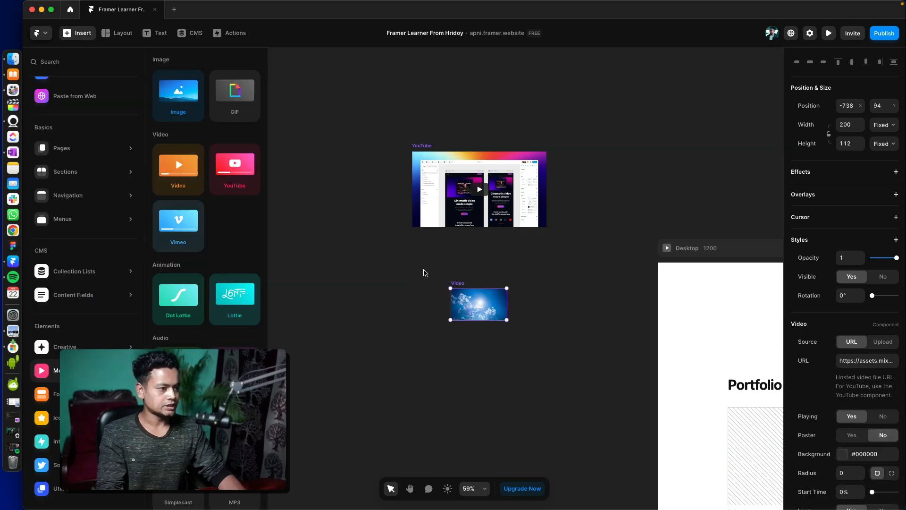
left_click_drag(194, 234, 563, 271)
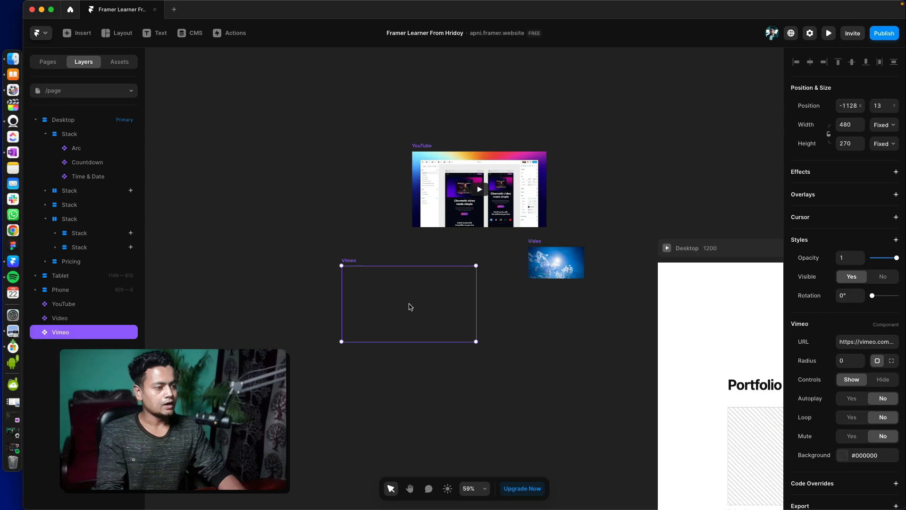
- Arrange the media elements on the canvas with YouTube on top and Vimeo and Video side by side below it
left_click_drag(410, 306, 448, 281)
left_click_drag(536, 265, 531, 262)
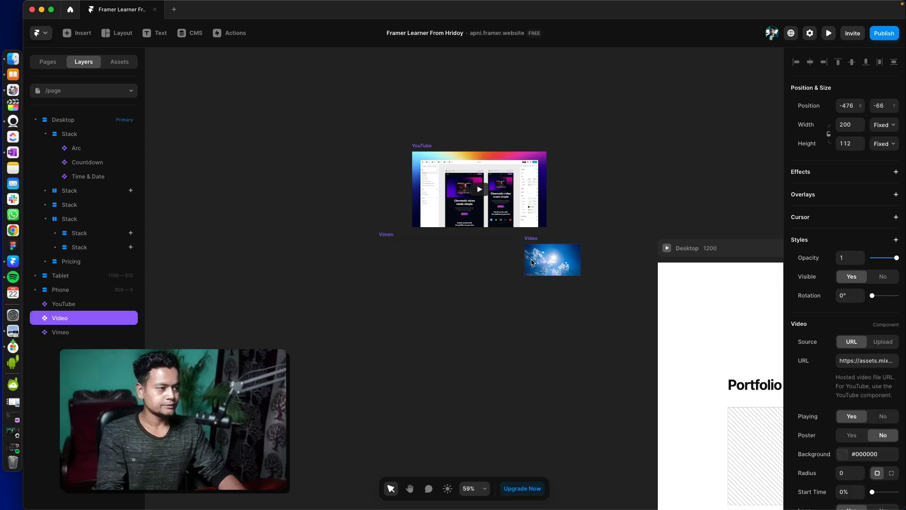
left_click_drag(481, 196, 465, 191)
left_click(399, 293)
left_click_drag(463, 249, 389, 234)
- Examine the YouTube element's video link and its Autoplay and Thumbnail options
scroll(397, 249, "down", 1)
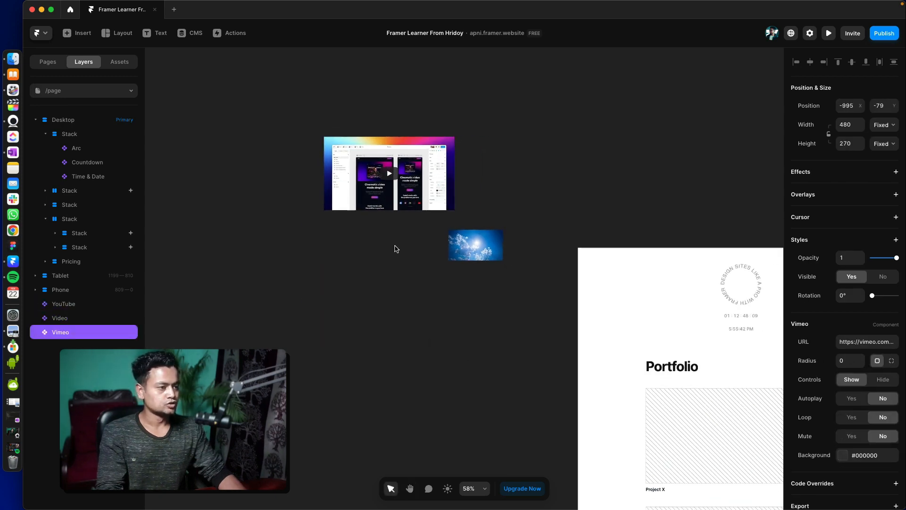
scroll(396, 248, "up", 5)
scroll(396, 297, "down", 1)
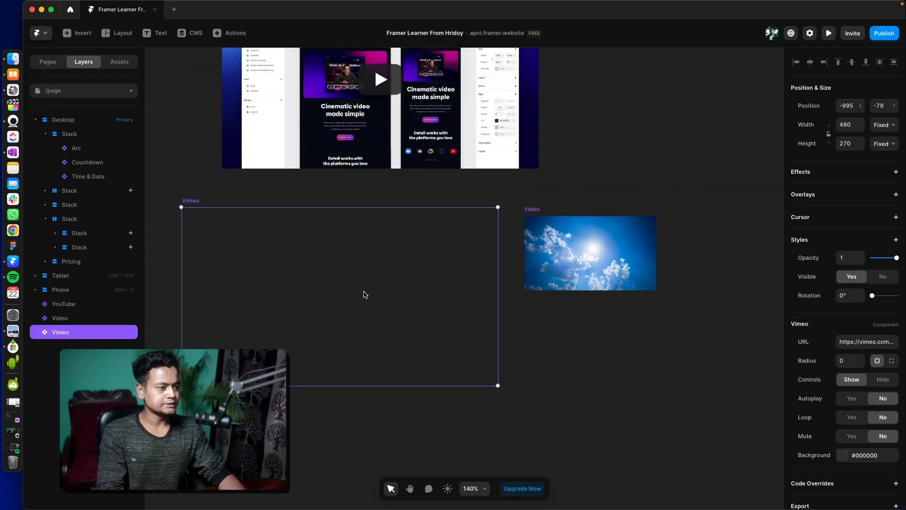
scroll(364, 294, "up", 2)
scroll(364, 294, "left", 2)
left_click(443, 210)
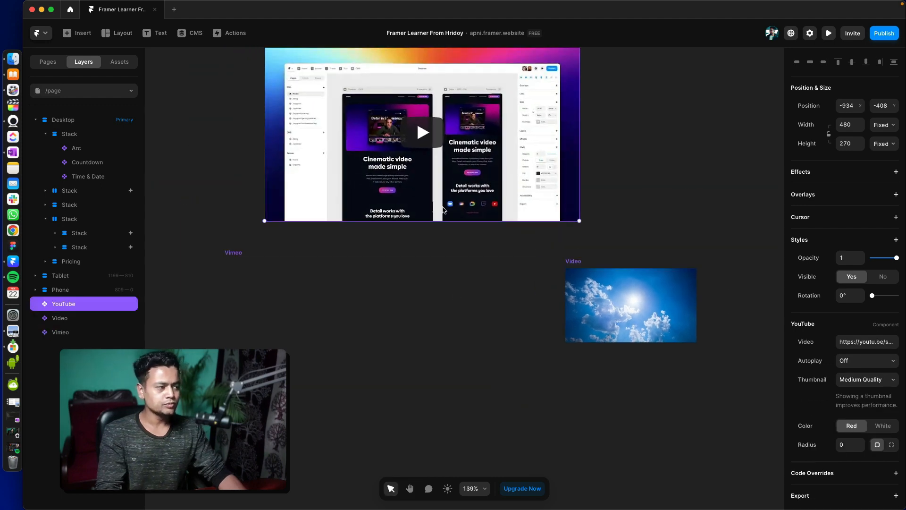
left_click(855, 341)
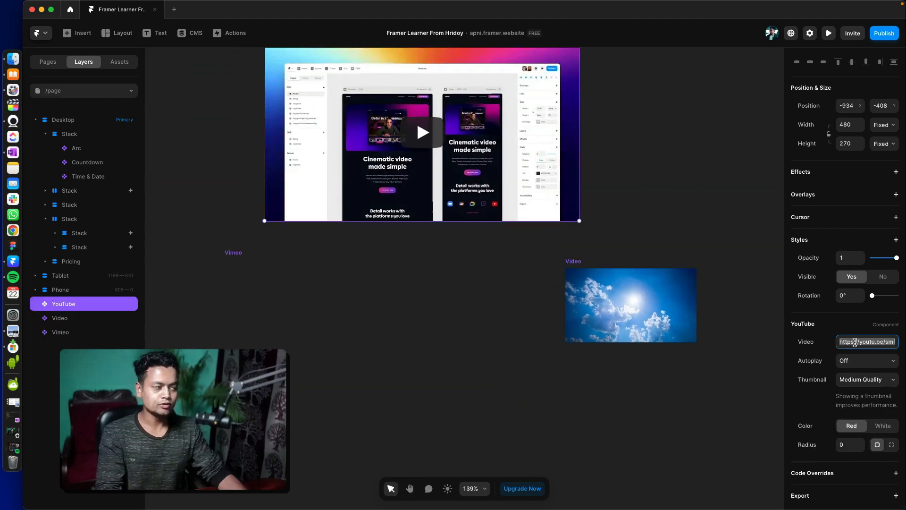
left_click(852, 361)
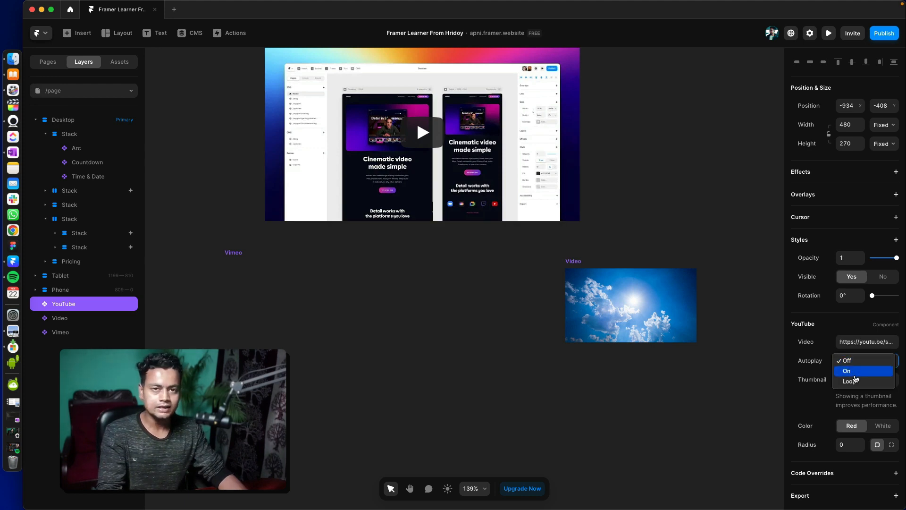
left_click(790, 402)
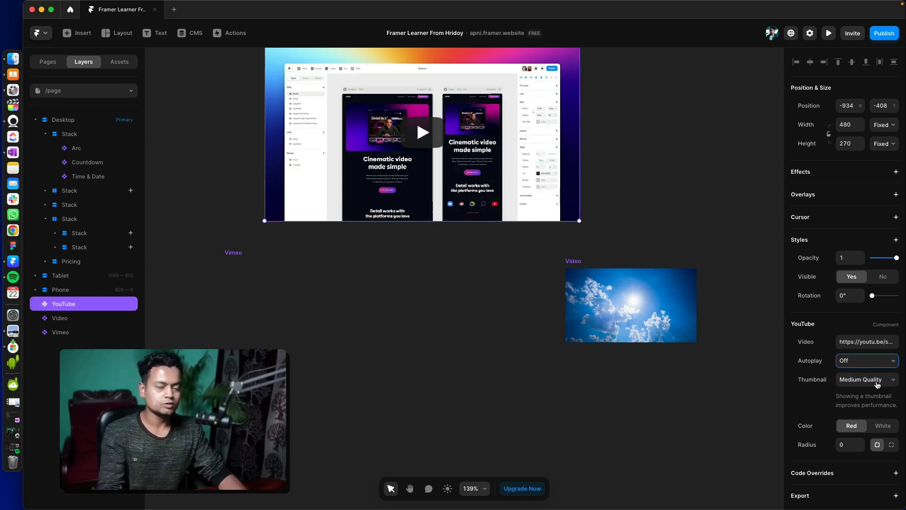
left_click(877, 380)
left_click(383, 306)
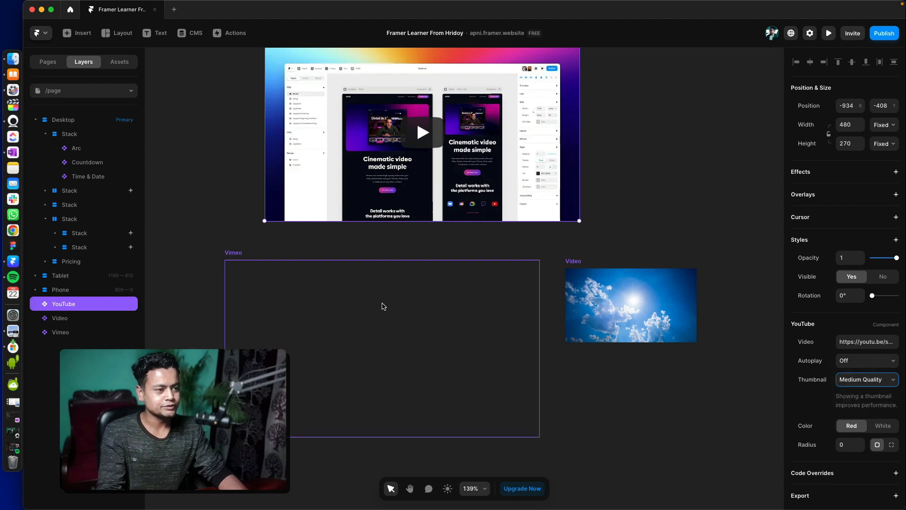
- Examine the Vimeo element's URL setting
left_click(361, 296)
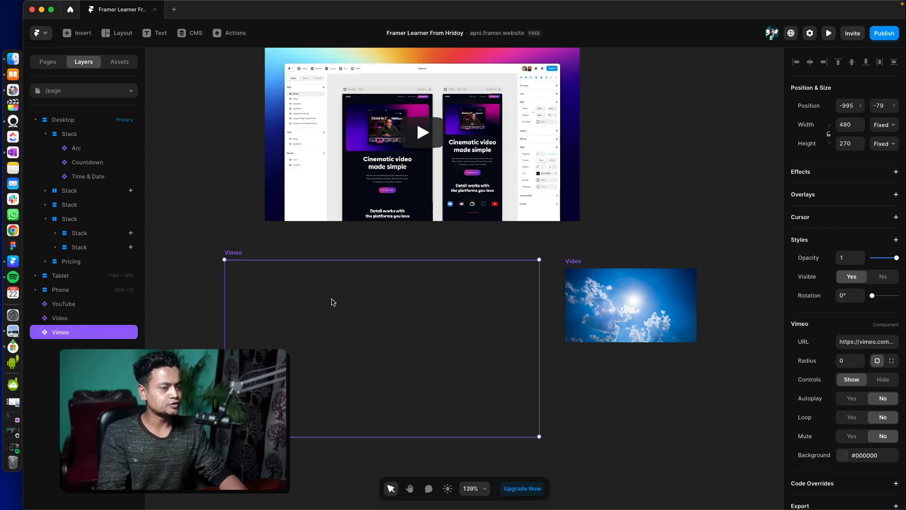
left_click(880, 342)
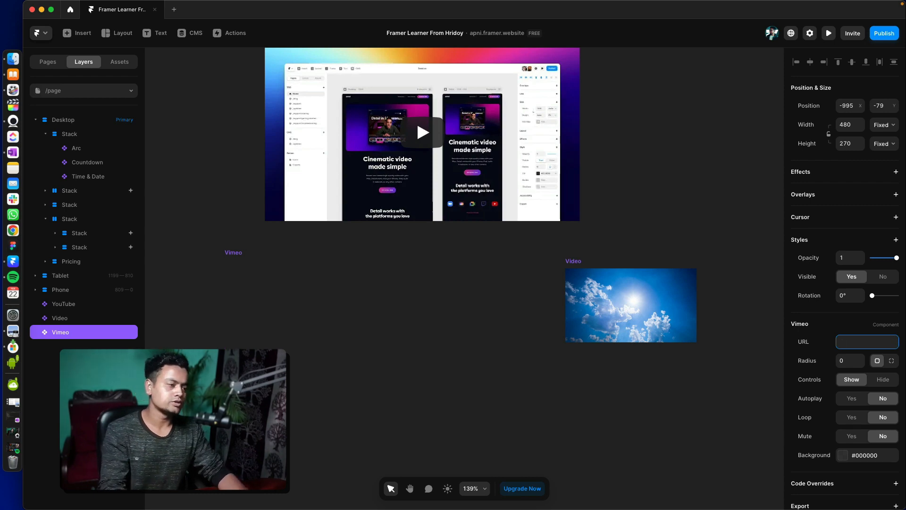
left_click(596, 409)
- Enlarge the Video element to about 405 × 227, undoing a first resize attempt
left_click(609, 307)
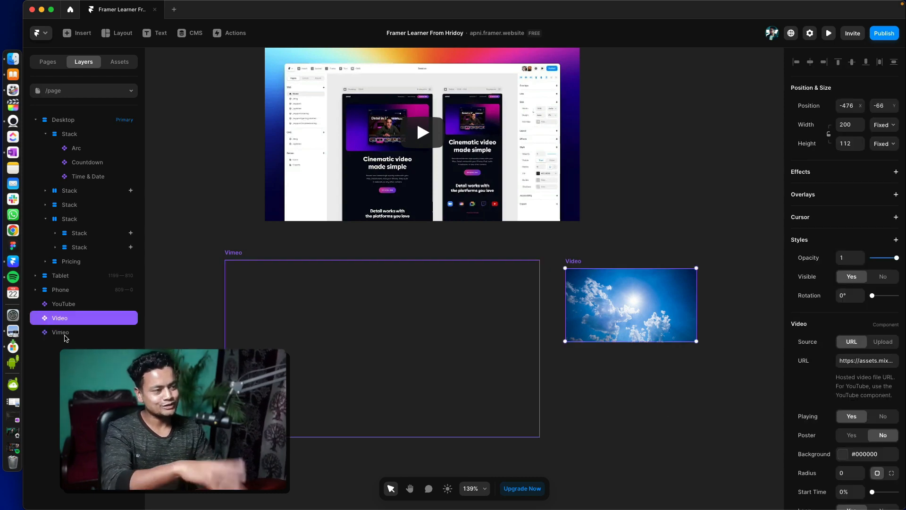
left_click(553, 193)
left_click(659, 300)
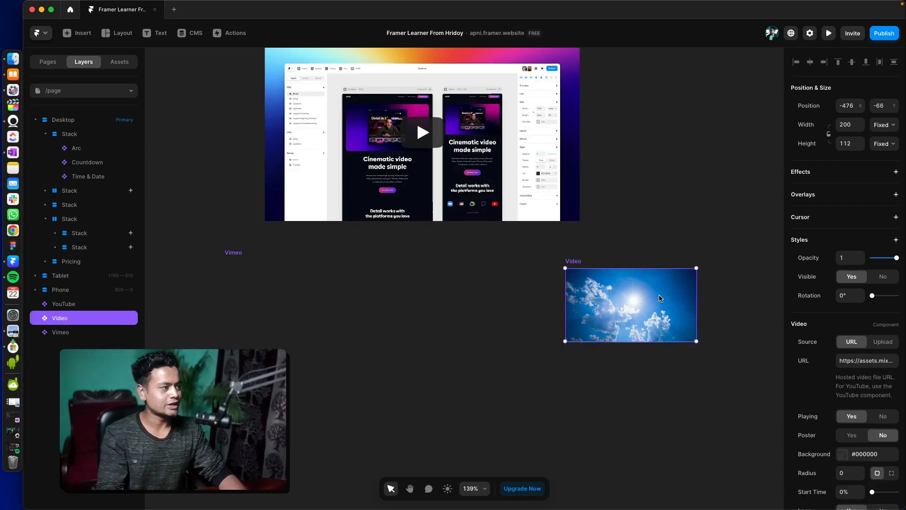
left_click_drag(699, 345, 748, 417)
key("super+z")
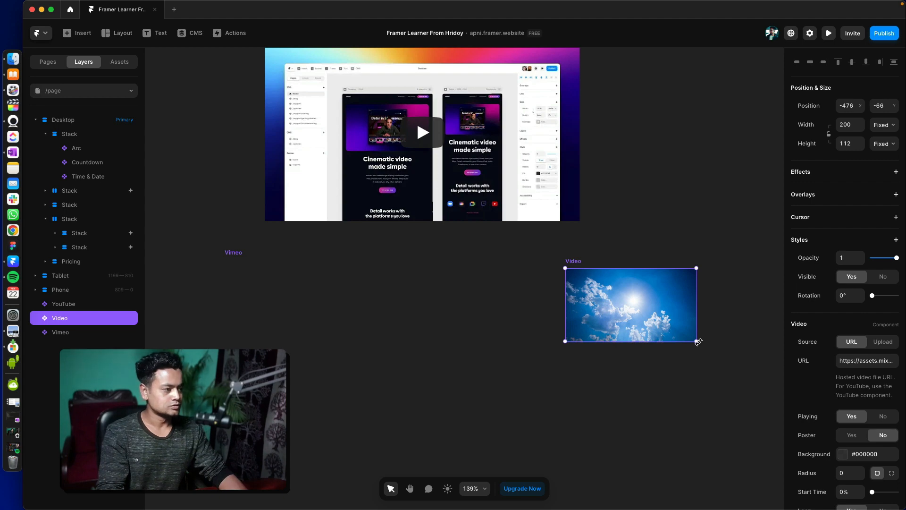
left_click_drag(698, 341, 781, 413)
scroll(515, 354, "right", 10)
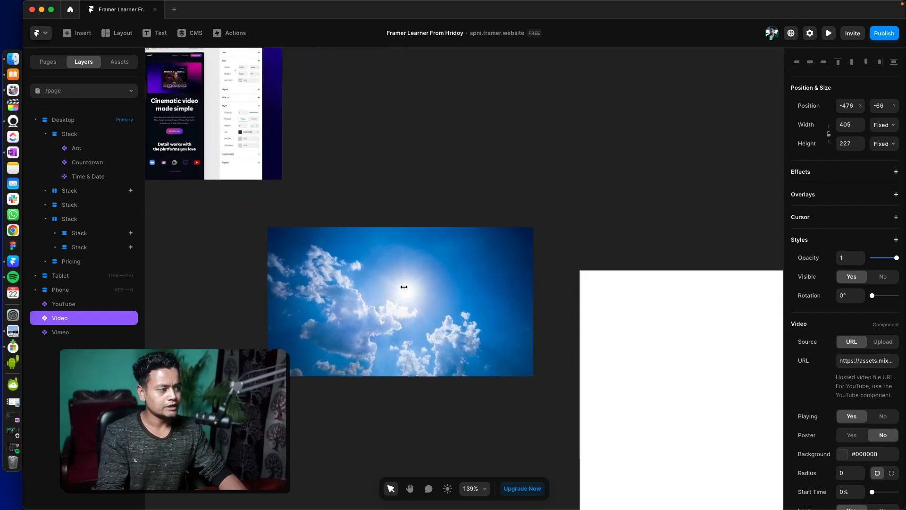
scroll(386, 321, "left", 3)
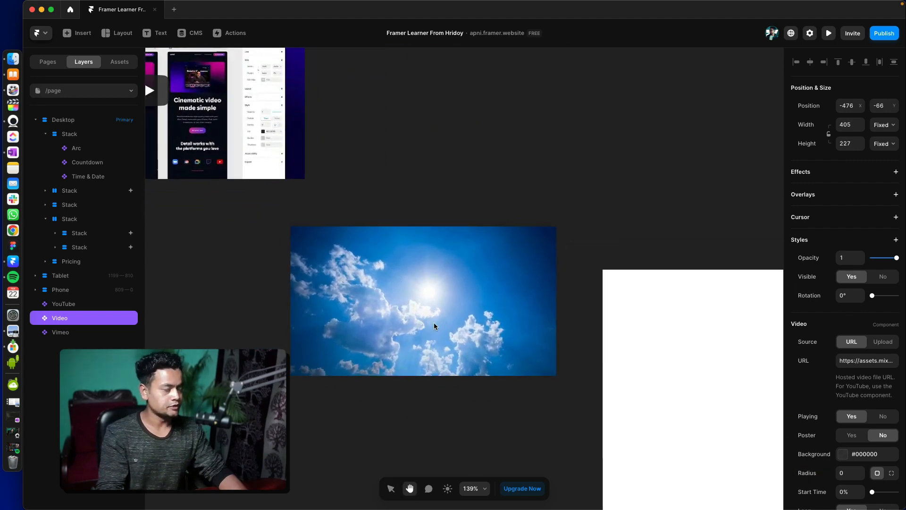
- Inspect the Video element's URL and switch its source between URL and Upload, leaving it on Upload
left_click(869, 356)
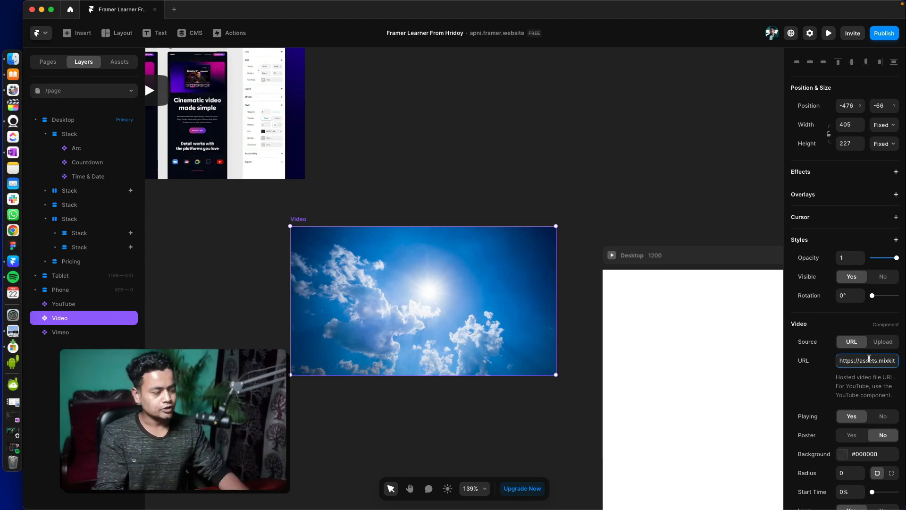
left_click(880, 343)
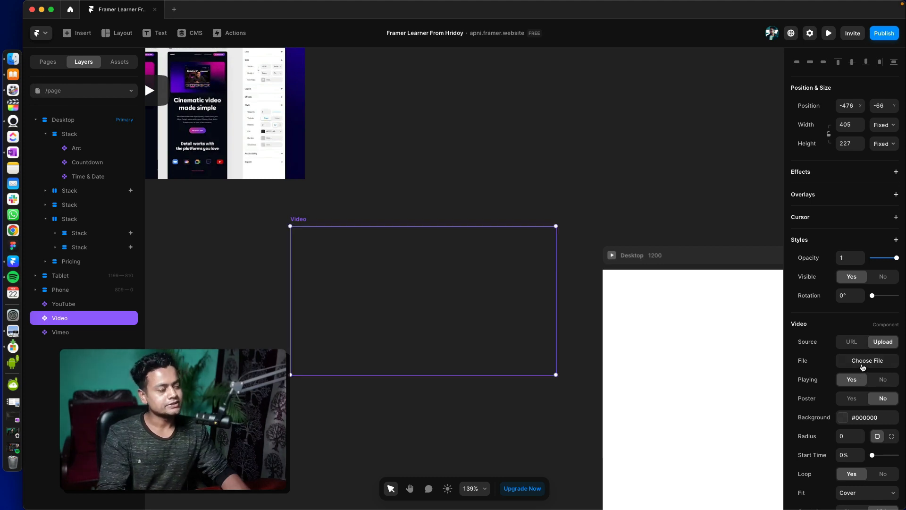
scroll(556, 338, "left", 5)
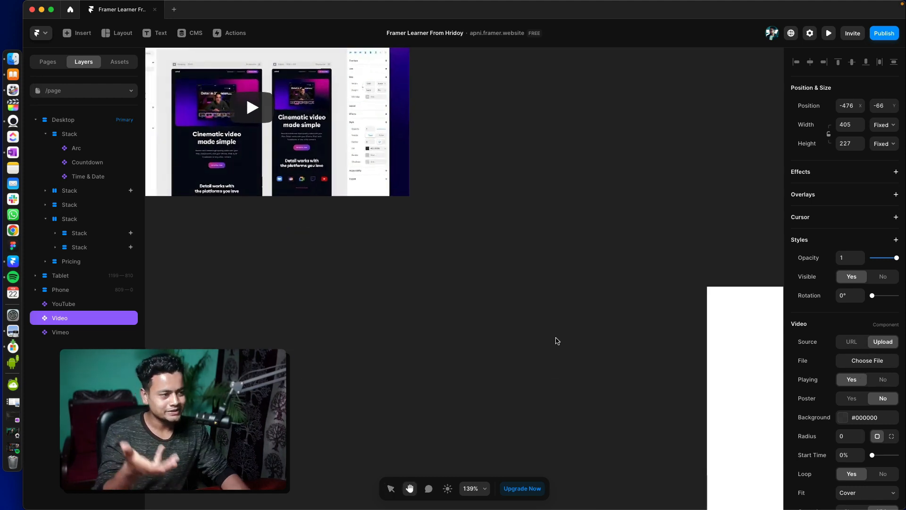
key("space")
left_click_drag(561, 349, 578, 338)
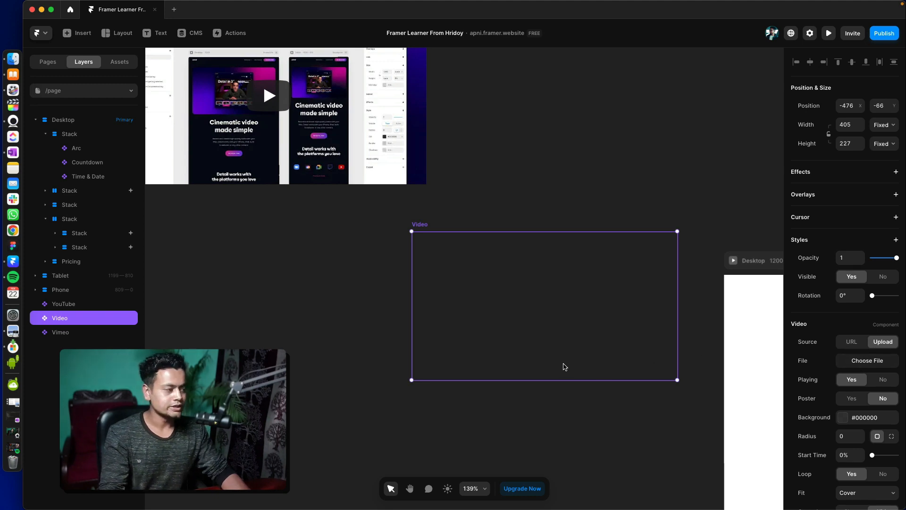
left_click(852, 345)
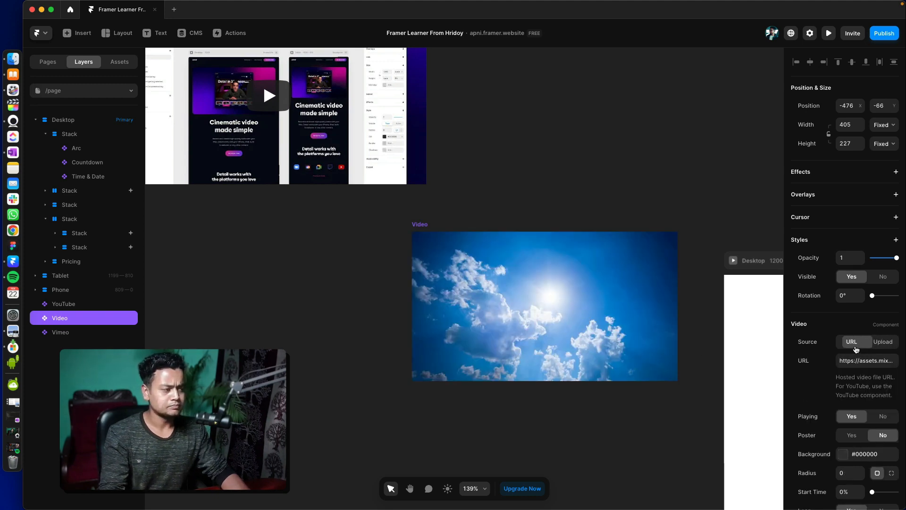
left_click(888, 344)
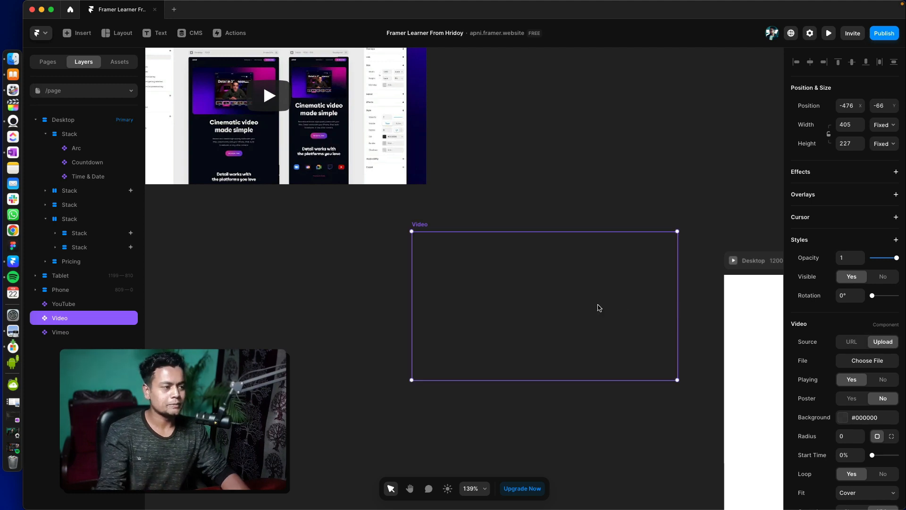
key("space")
left_click_drag(546, 309, 318, 243)
key("space")
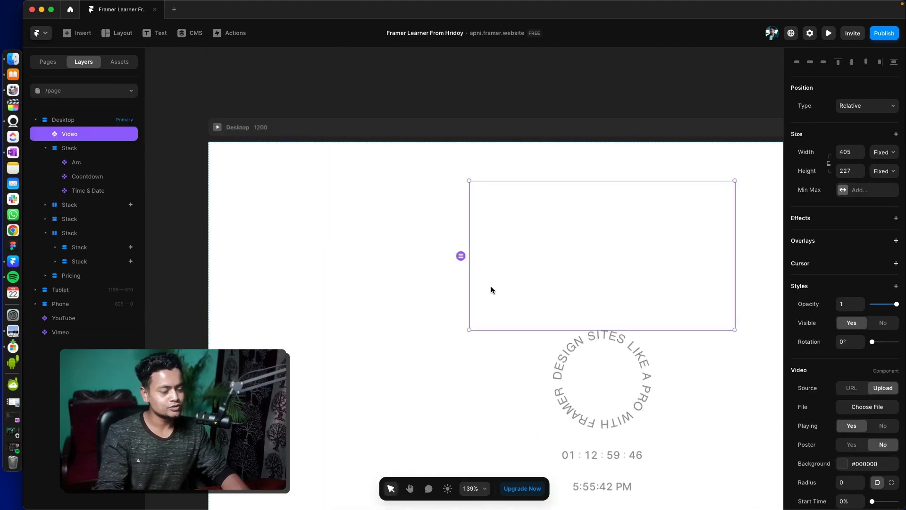
key("super+z")
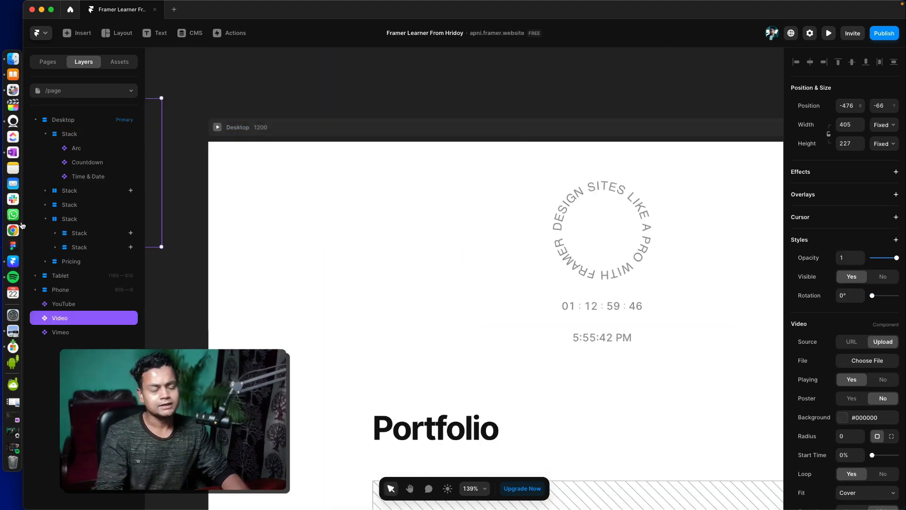
- Insert an Input form and a HubSpot form on the empty canvas above the Desktop breakpoint
left_click(49, 62)
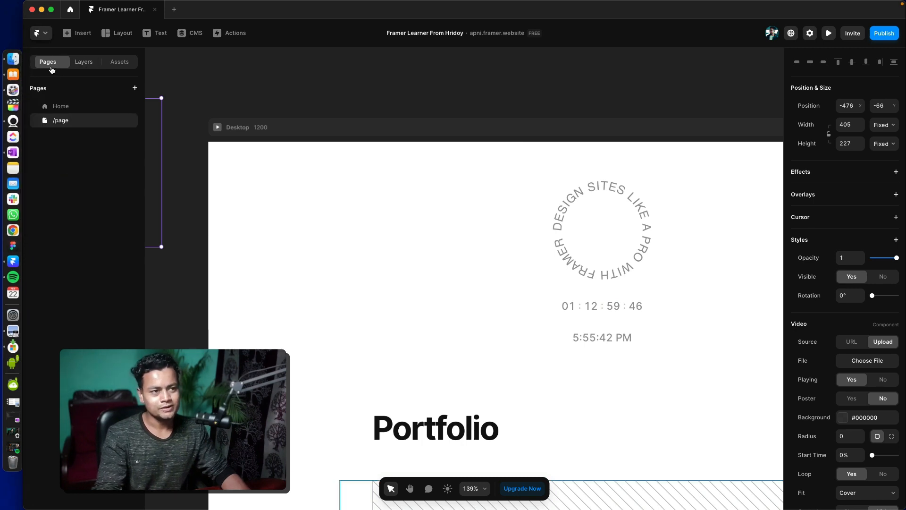
left_click(78, 32)
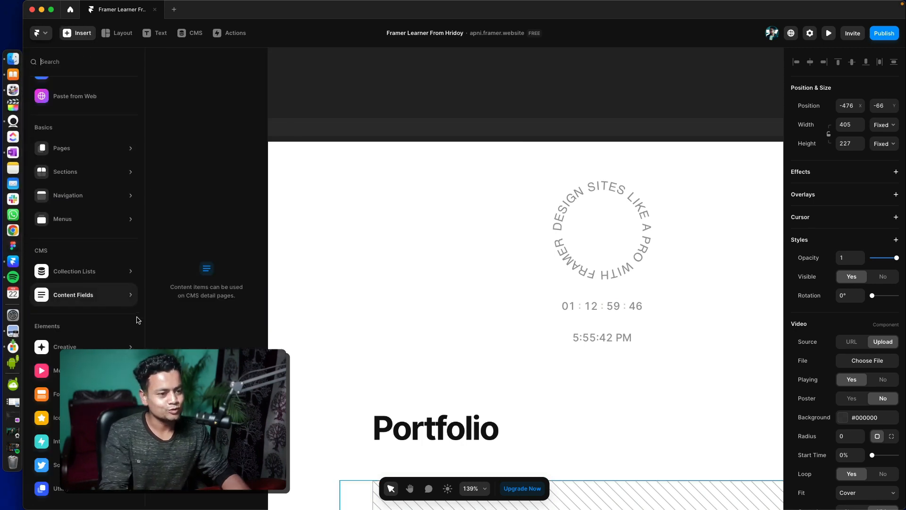
mouse_move(85, 394)
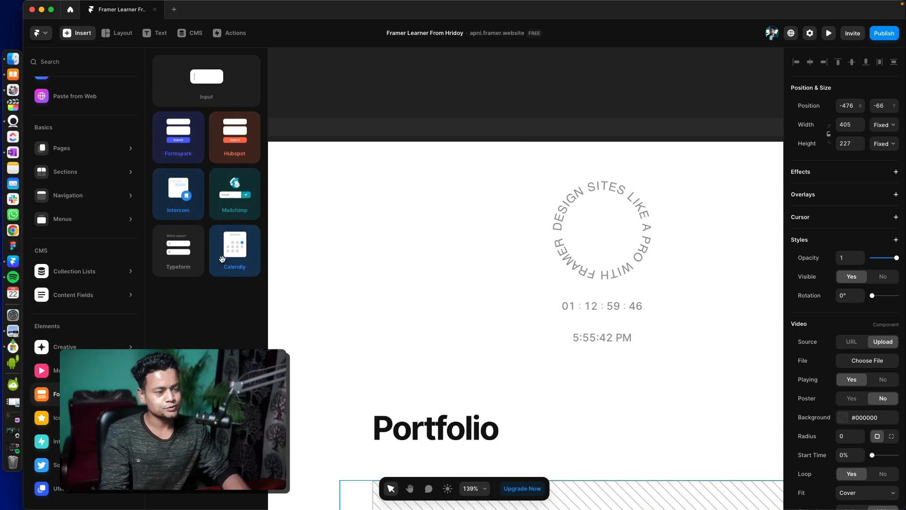
left_click_drag(222, 259, 411, 349)
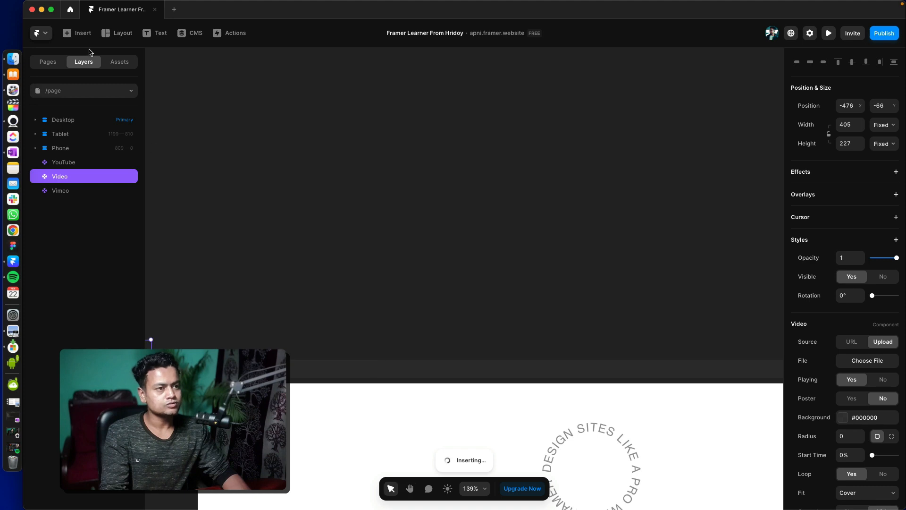
left_click(78, 33)
mouse_move(236, 137)
left_mouse_down()
mouse_move(294, 157)
mouse_move(234, 139)
left_mouse_up()
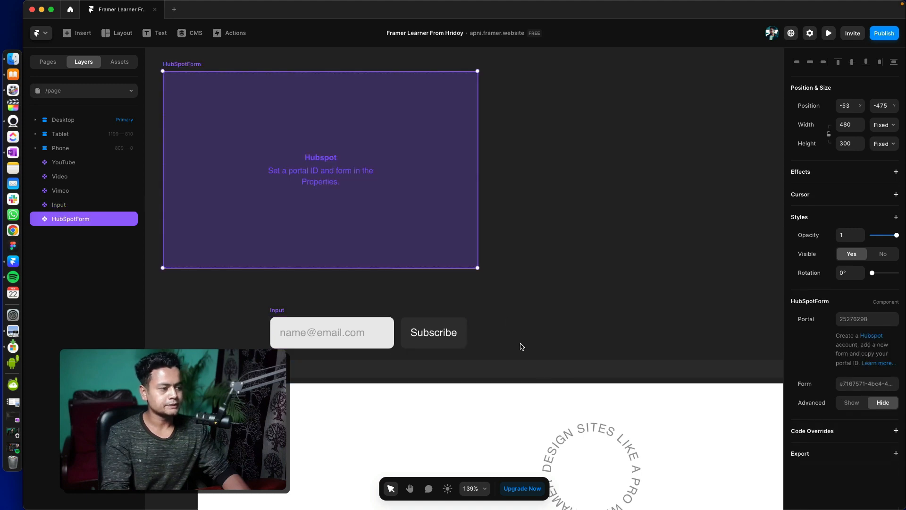
- Examine the Input form's Service choices and delete the Input element
left_click(373, 322)
left_click(856, 343)
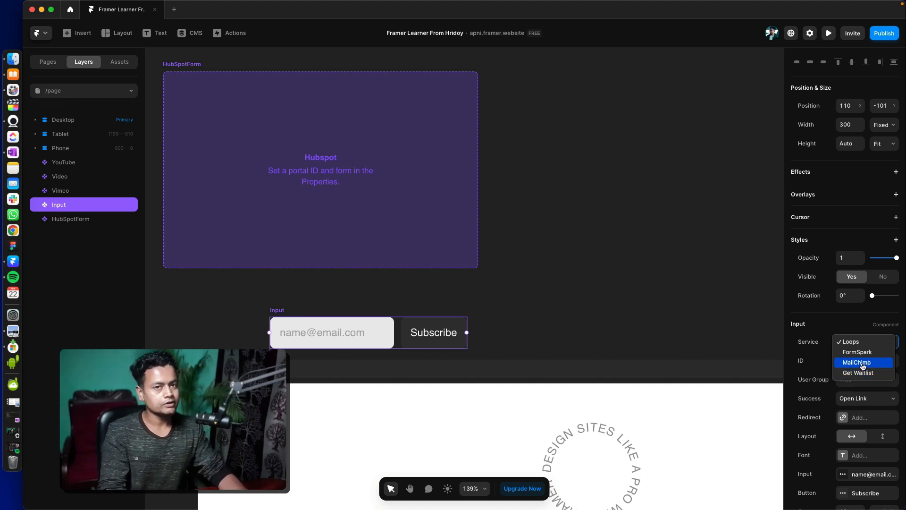
key("Escape")
key("Delete")
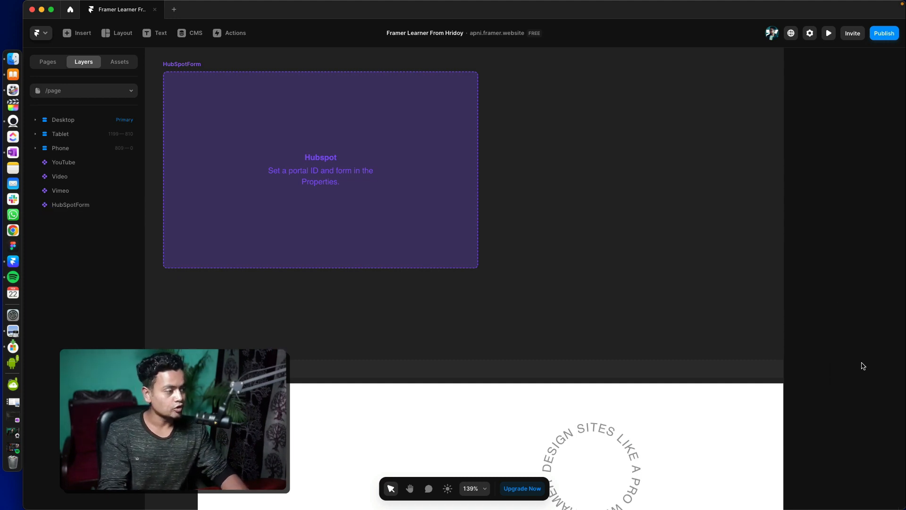
- Move the HubSpot form to about X 22, Y -359, just above the Desktop breakpoint
scroll(618, 257, "up", 3)
scroll(618, 258, "left", 4)
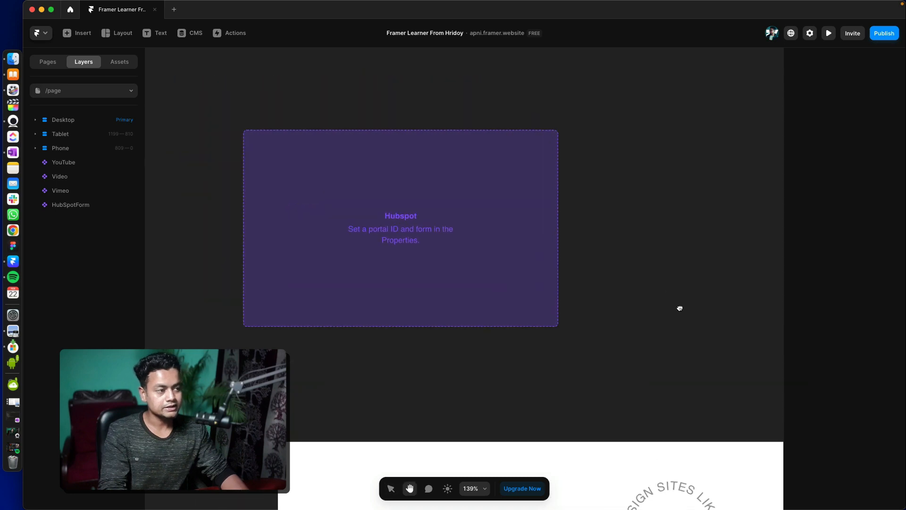
left_click(462, 259)
key("space")
left_click_drag(434, 262, 491, 282)
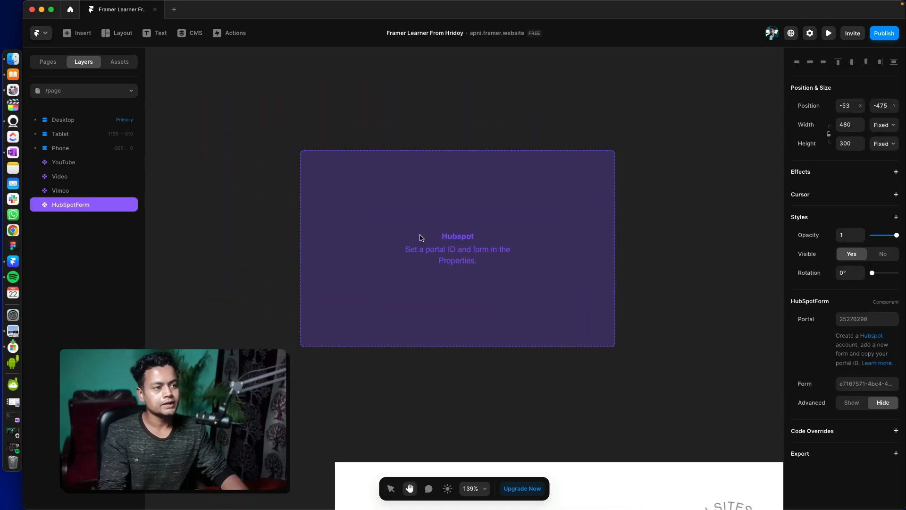
left_click_drag(420, 236, 469, 312)
key("space")
left_click_drag(482, 306, 437, 255)
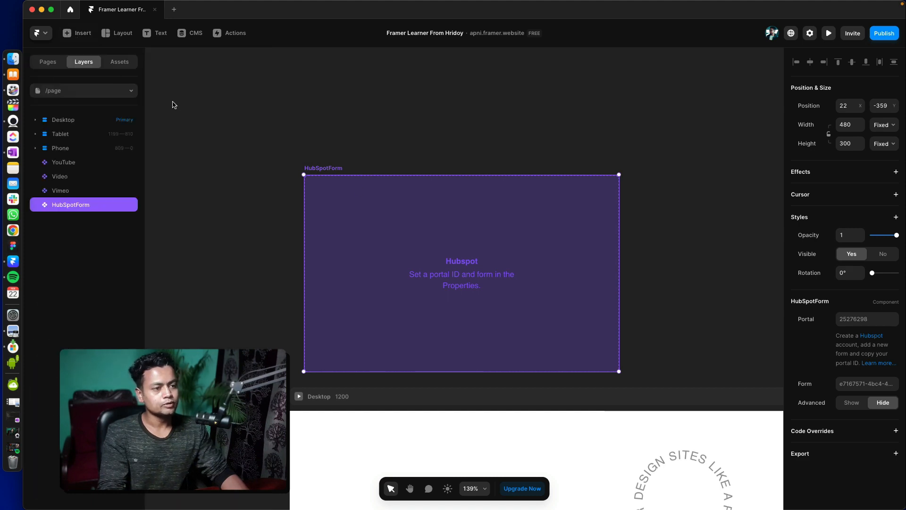
- Insert a Mailchimp form above the HubSpot form and inspect its URL and styling settings
left_click(63, 32)
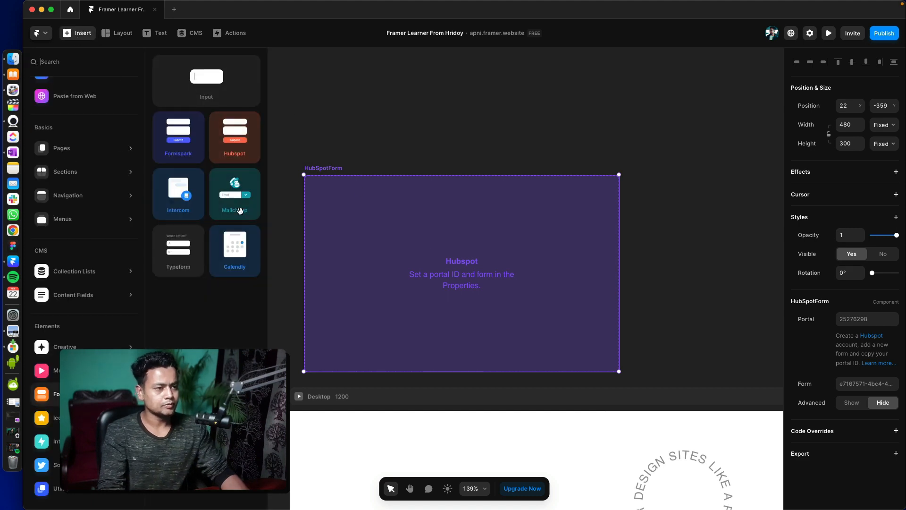
left_click_drag(238, 208, 452, 215)
key("space")
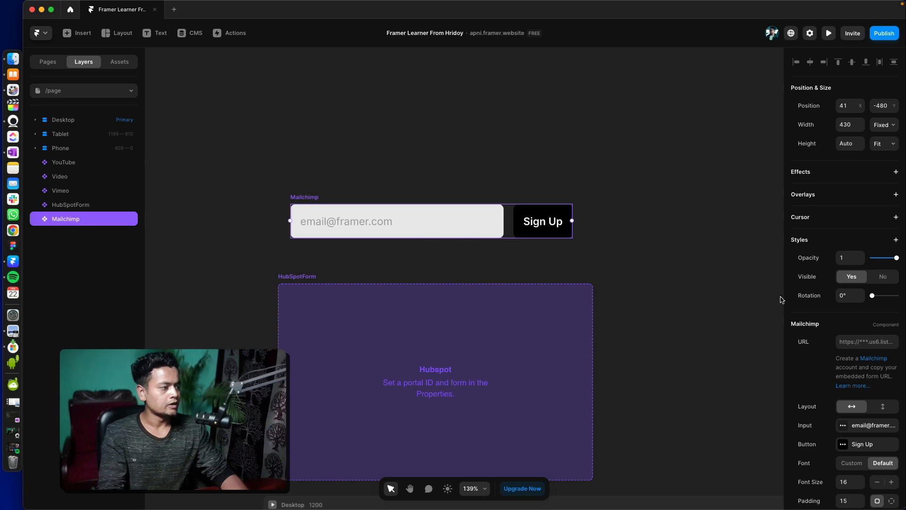
left_click(862, 339)
scroll(881, 368, "down", 3)
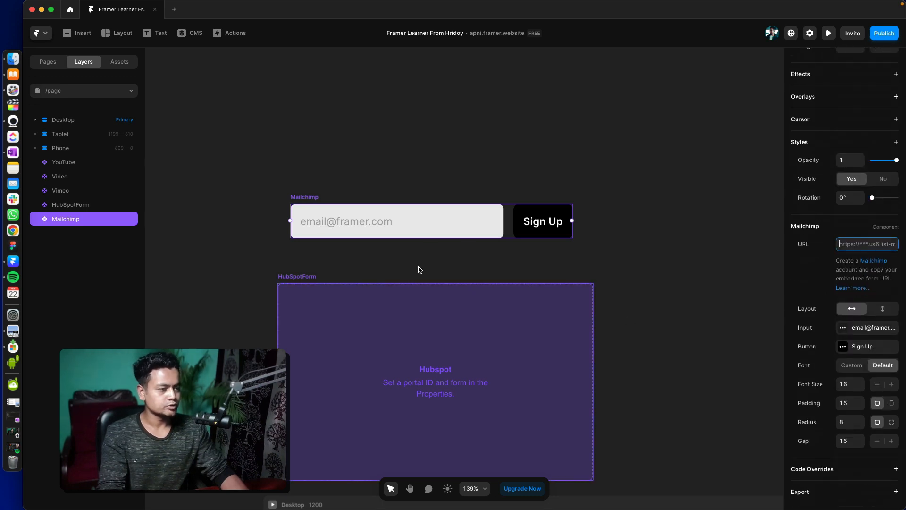
- Insert a Material icon on the canvas above the Mailchimp form
left_click(78, 33)
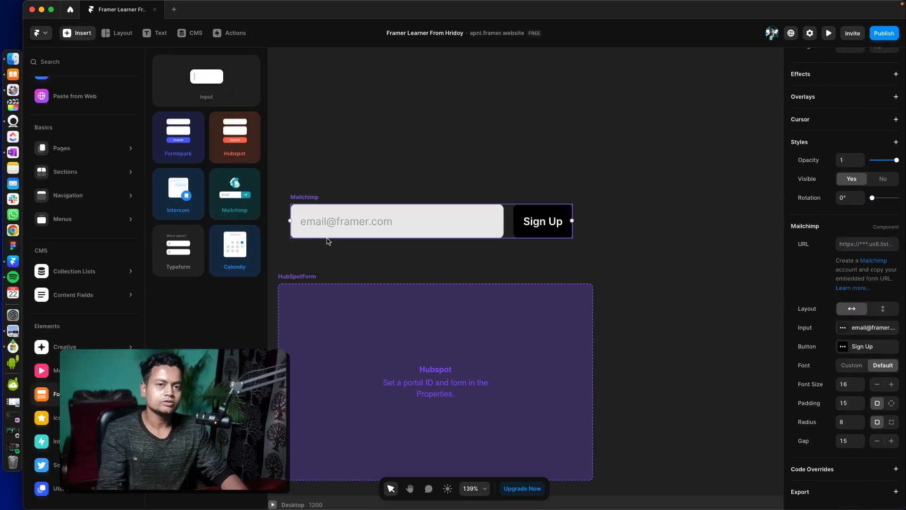
left_click(85, 417)
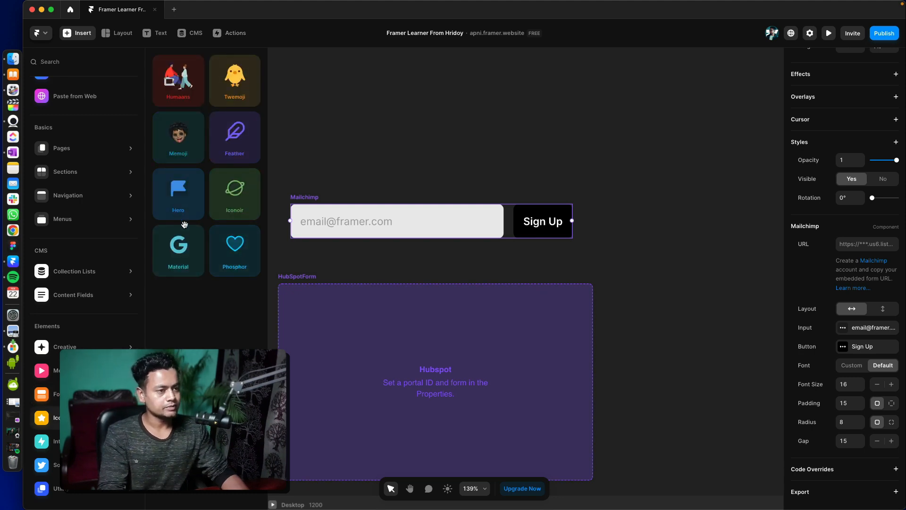
left_click(177, 256)
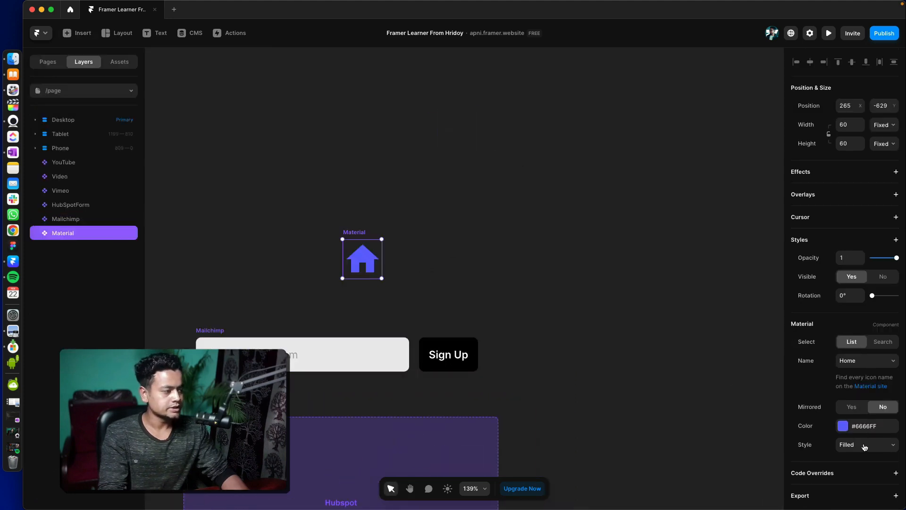
left_click(868, 470)
left_click(866, 449)
left_click(802, 446)
scroll(881, 456, "down", 1)
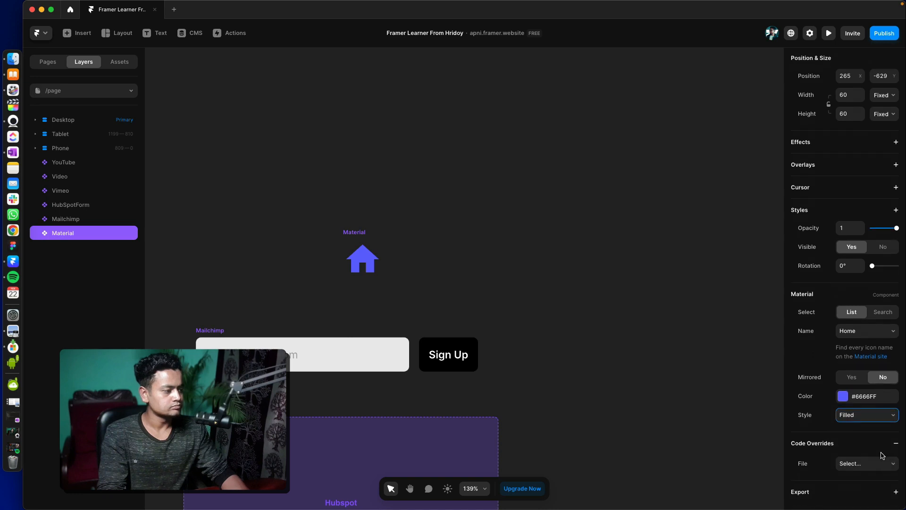
left_click(896, 444)
- Change the Material icon to Facebook and reselect it to view its settings
left_click(858, 354)
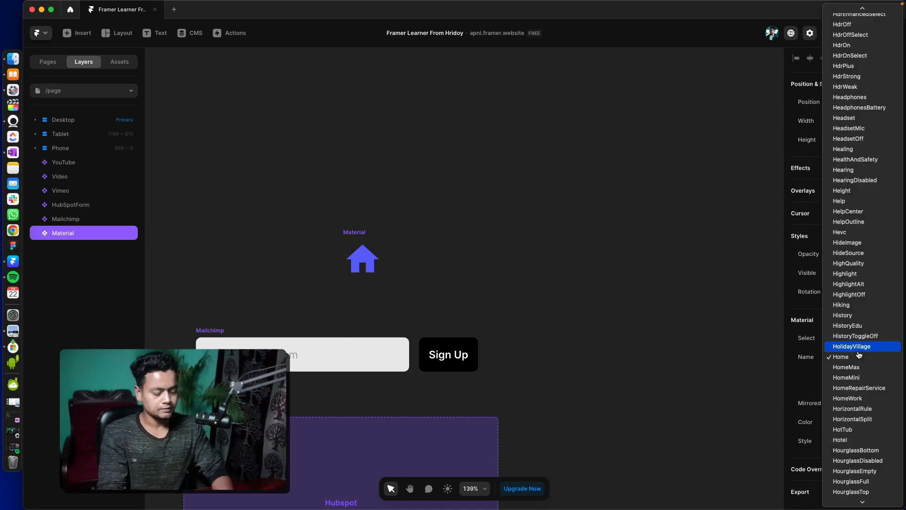
scroll(844, 342, "up", 10)
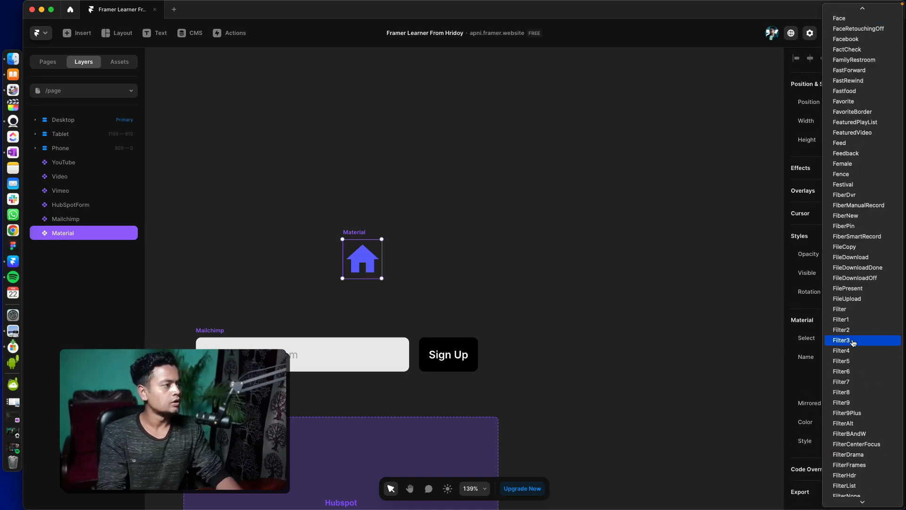
left_click(840, 43)
left_click(602, 181)
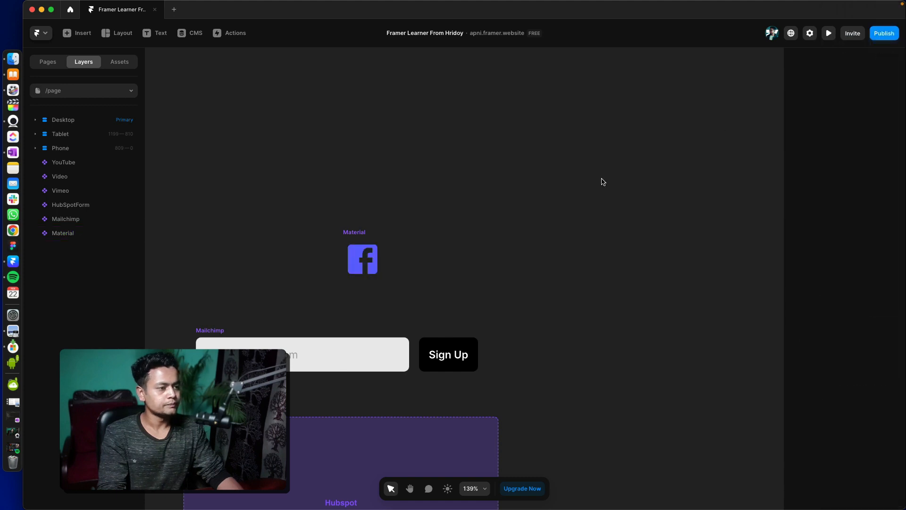
left_click(362, 258)
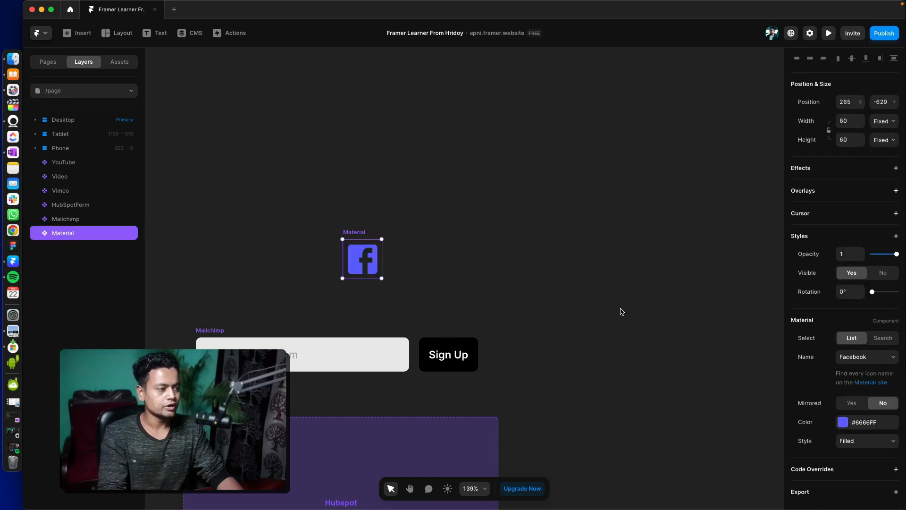
- Try a frame about 93 × 70 with an Image fill beside the Facebook icon, and delete it
key("f")
left_click_drag(423, 239, 485, 285)
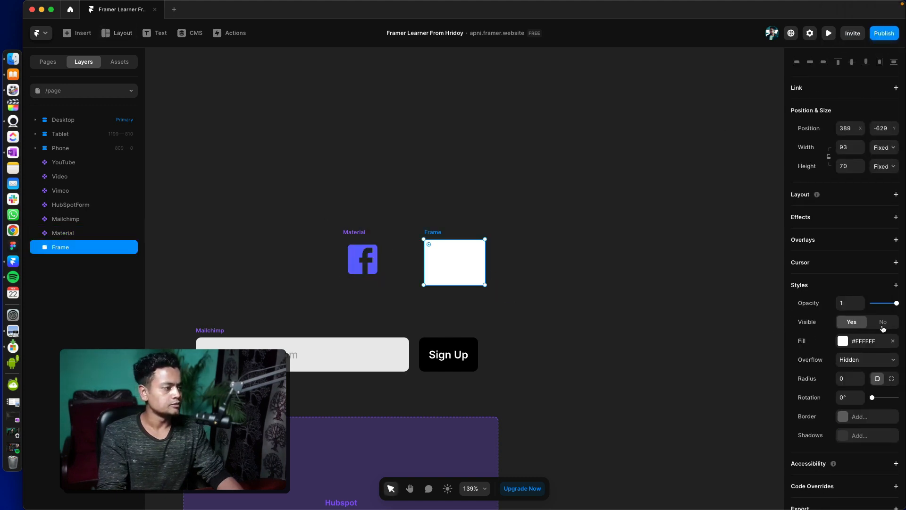
left_click(840, 341)
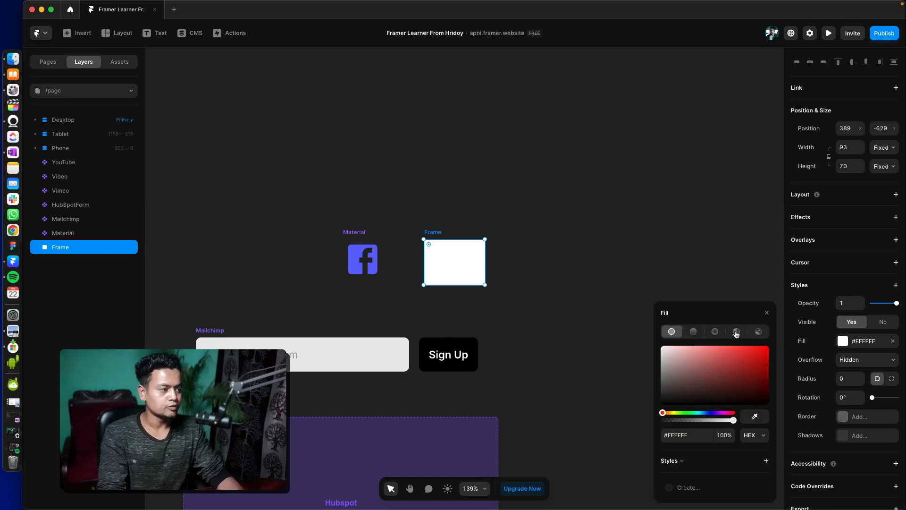
left_click(758, 304)
left_click(766, 285)
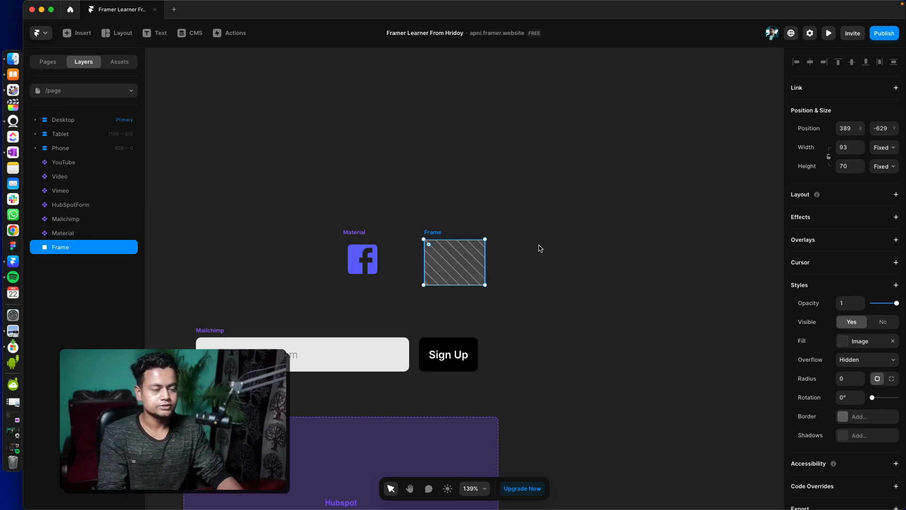
key("BackSpace")
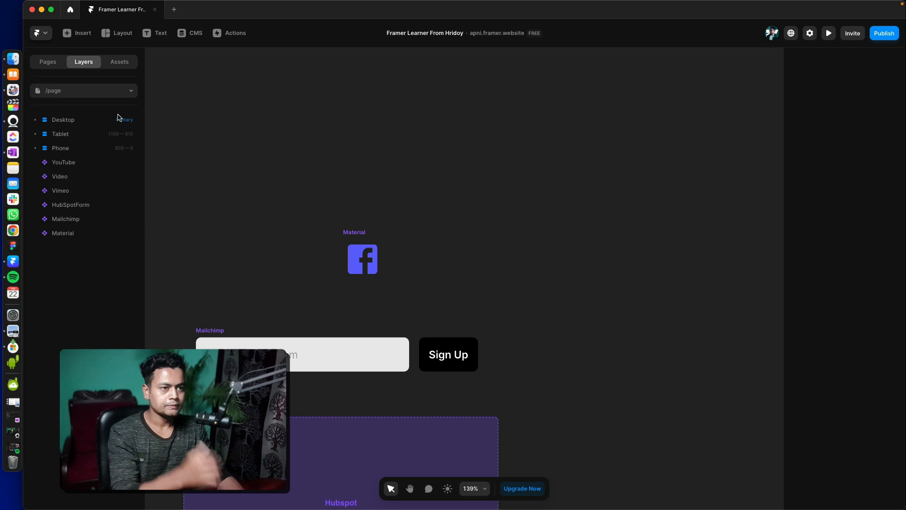
- Browse the insertable form, interactive and social elements in the element library
left_click(41, 65)
left_click(77, 33)
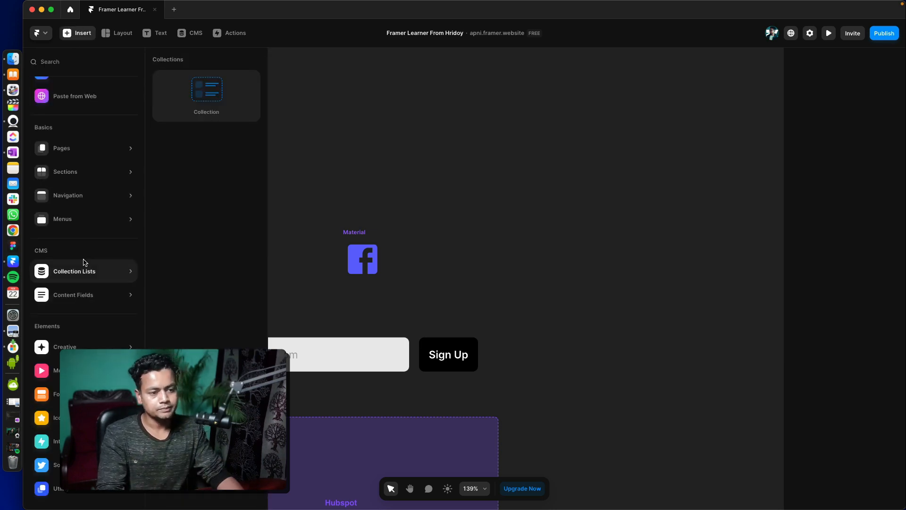
mouse_move(57, 393)
mouse_move(54, 441)
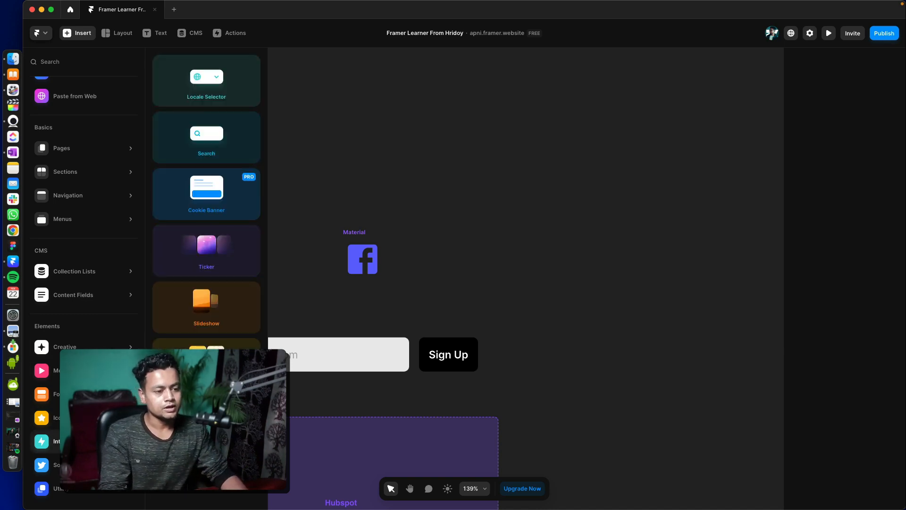
left_click(85, 465)
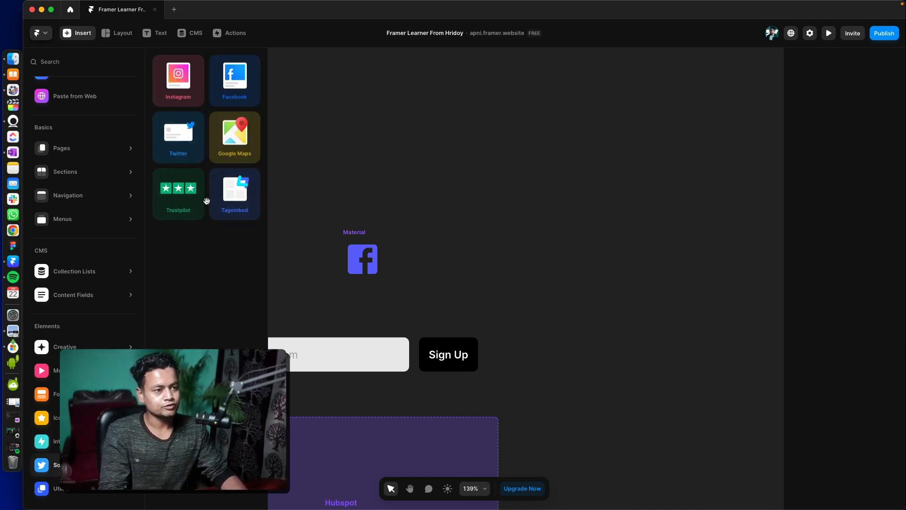
- Insert a Download button from the utility elements on the canvas above the Facebook icon
mouse_move(85, 488)
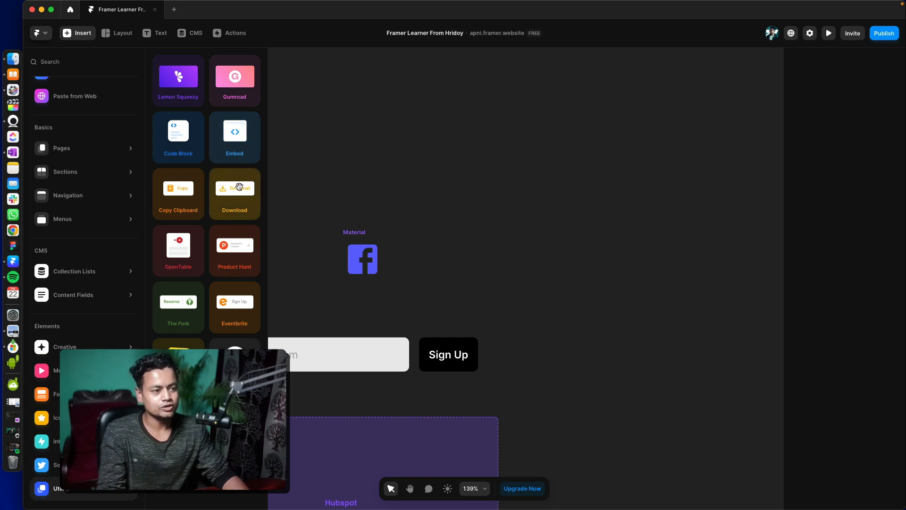
left_click_drag(239, 186, 430, 175)
key("space")
left_click_drag(487, 217, 392, 279)
left_click_drag(327, 240, 420, 263)
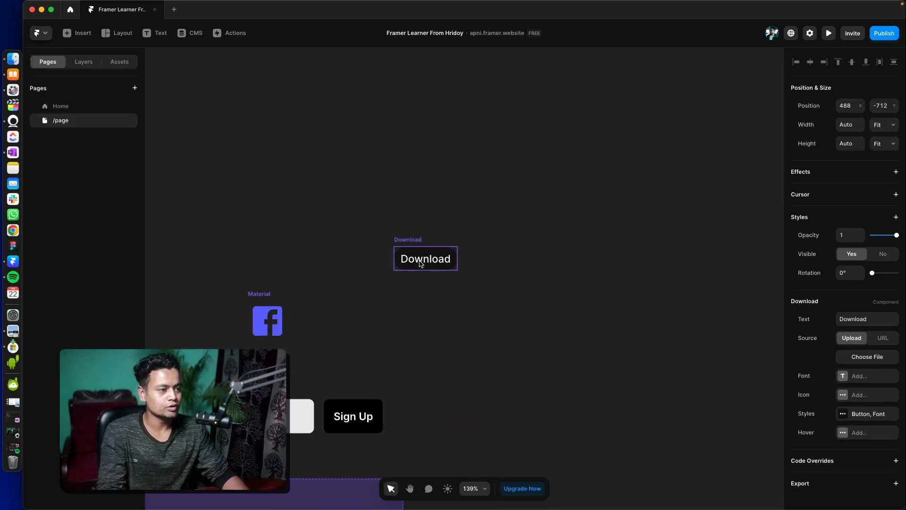
- Inspect the Download button's URL and Upload sources and its file chooser, leaving the source on Upload
left_click(884, 340)
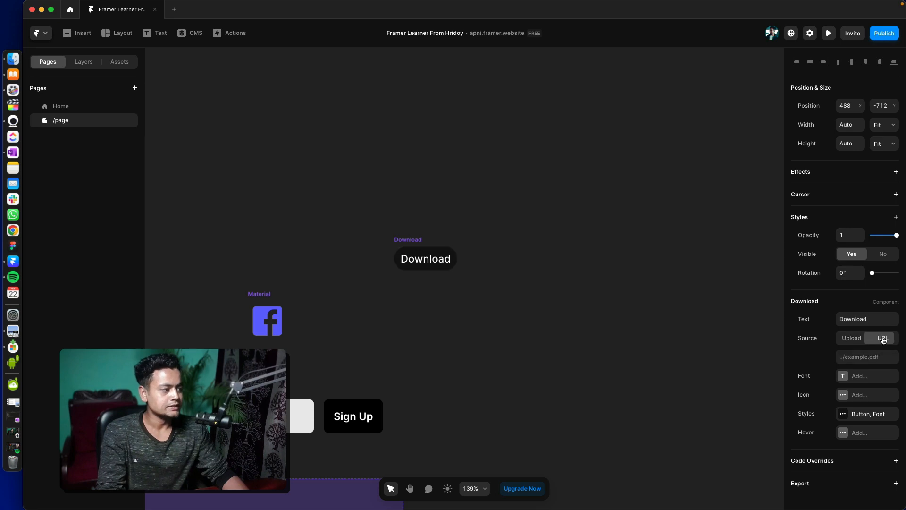
left_click(852, 338)
left_click(865, 360)
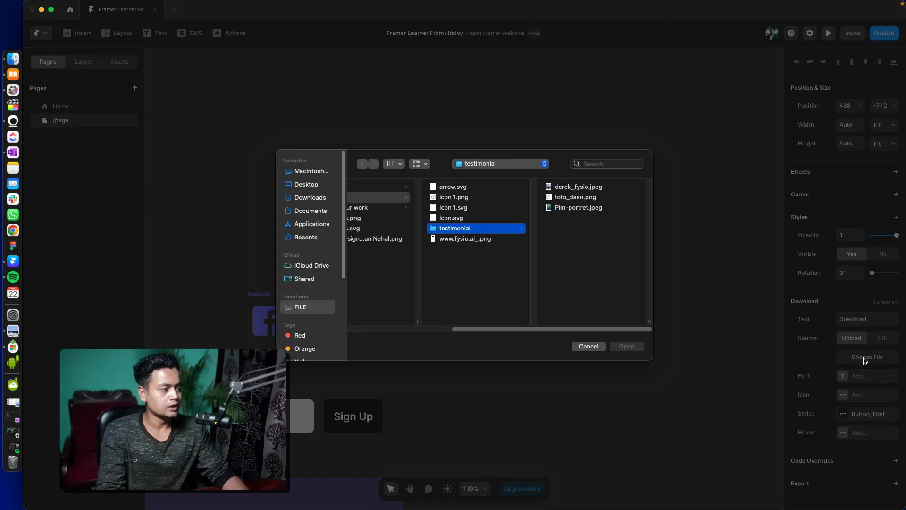
left_click(589, 347)
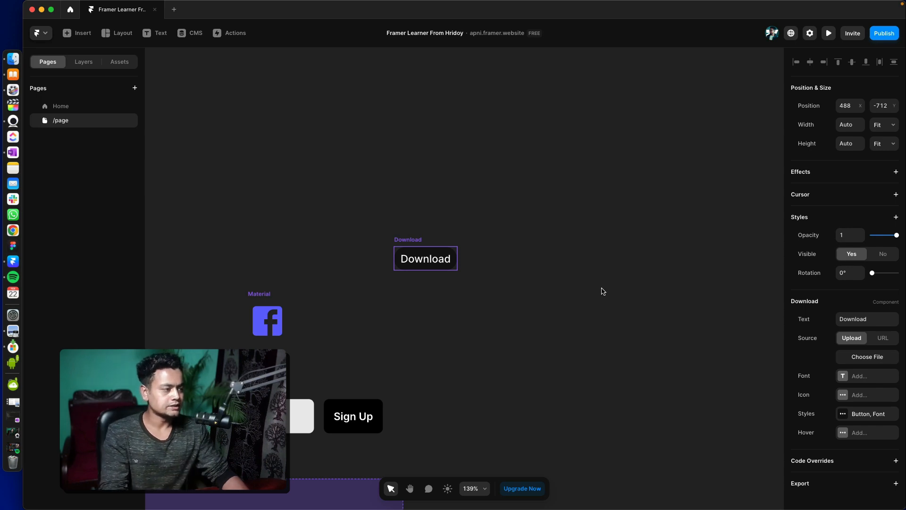
- Switch the Download button's source to URL and look over the utility elements in the element library
left_click(882, 338)
left_click(858, 357)
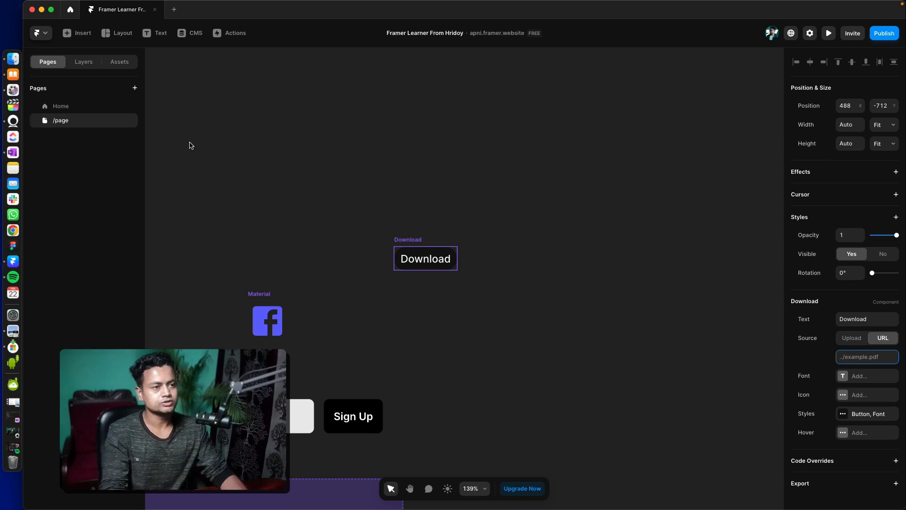
left_click(74, 33)
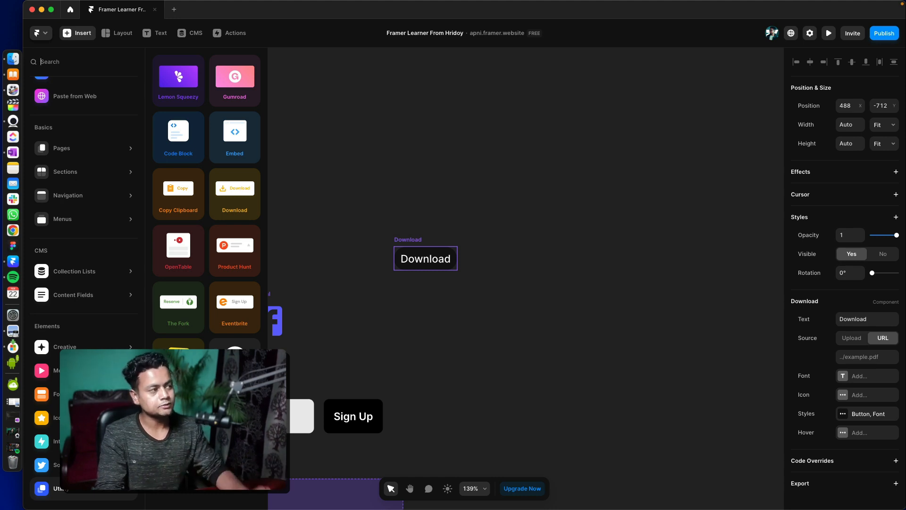
mouse_move(85, 465)
left_click(489, 366)
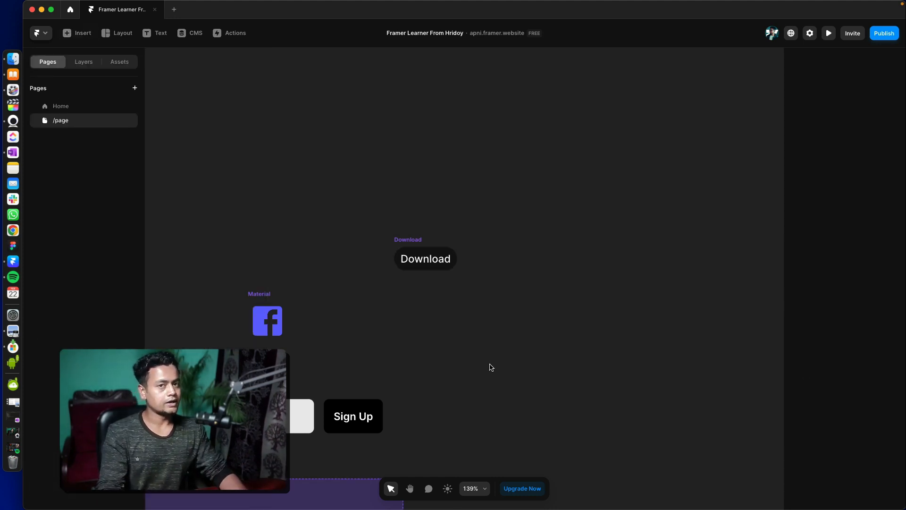
- Review the inserted elements above the page and inspect the HubSpot form's properties
scroll(540, 415, "down", 6)
scroll(522, 336, "right", 2)
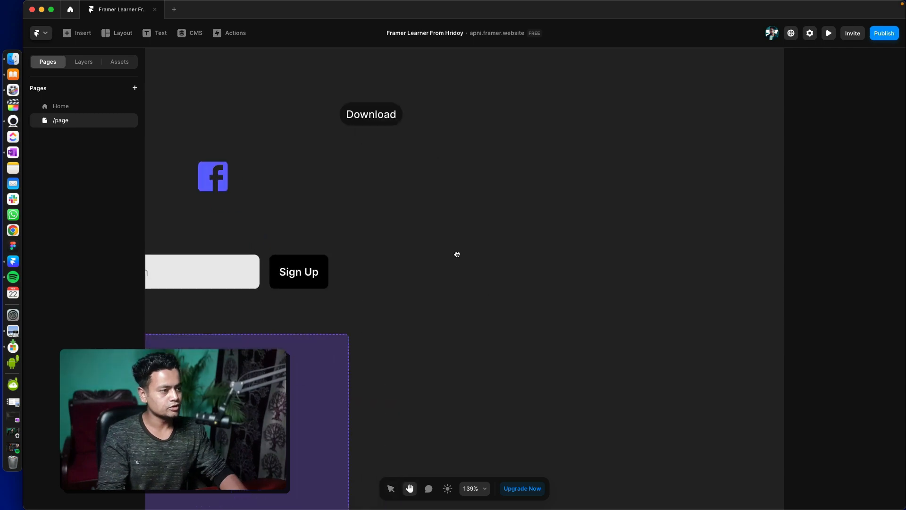
scroll(356, 263, "down", 3)
scroll(355, 263, "left", 8)
left_click(384, 350)
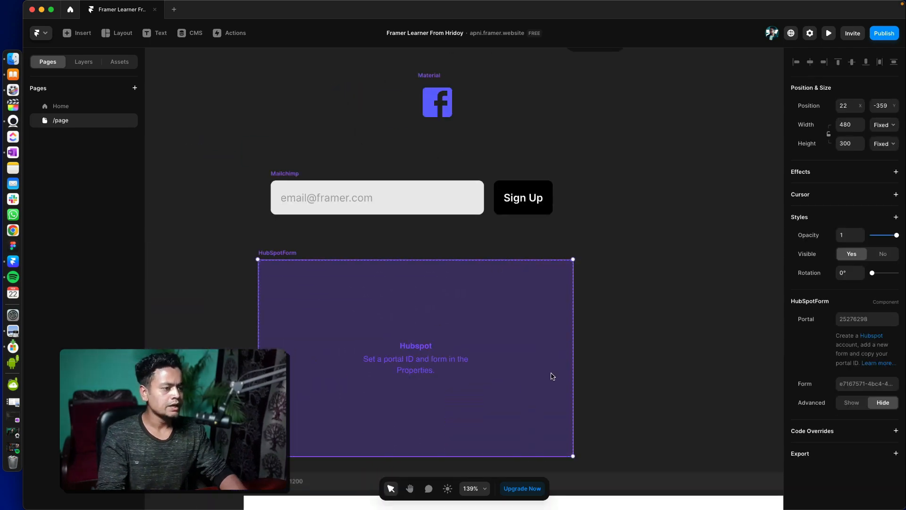
scroll(550, 374, "down", 10)
scroll(551, 374, "right", 4)
scroll(403, 273, "down", 10)
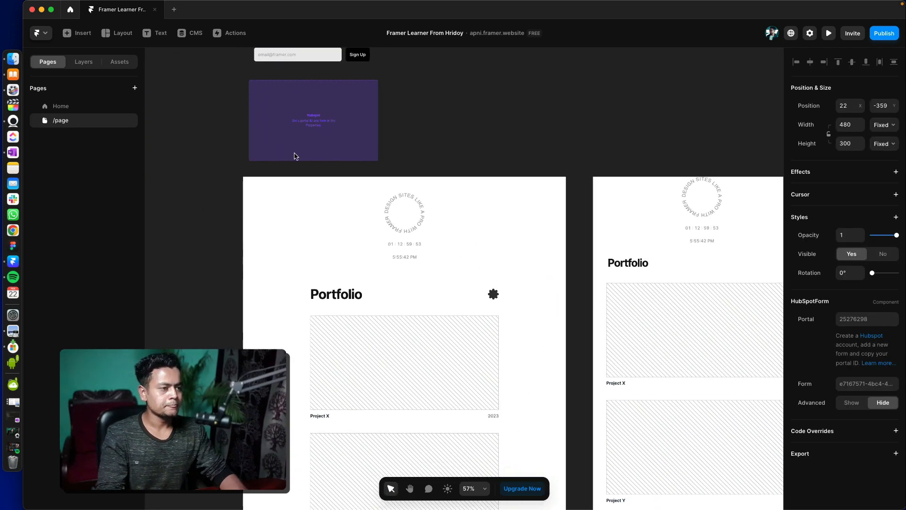
- Try a page effect targeting Home with the Crossfade preset on the Desktop breakpoint, and remove it
left_click(323, 175)
left_click(445, 176)
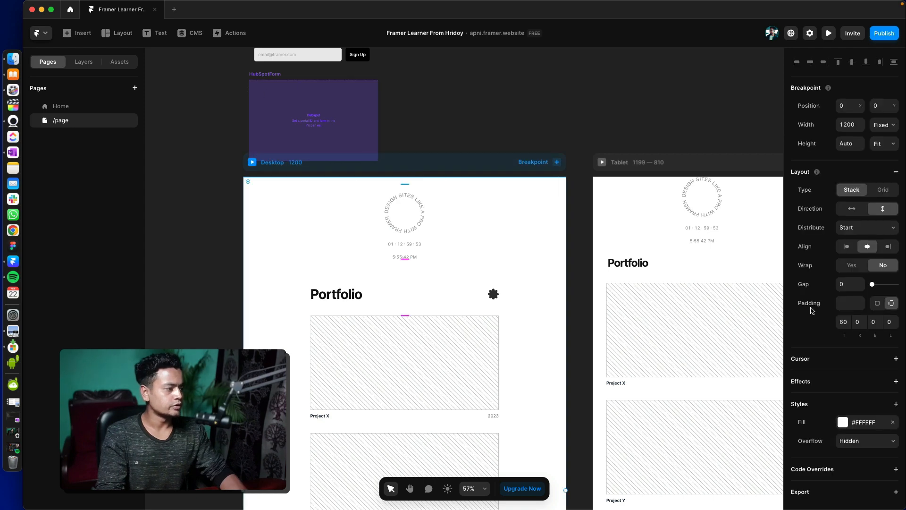
left_click(856, 381)
left_click(873, 406)
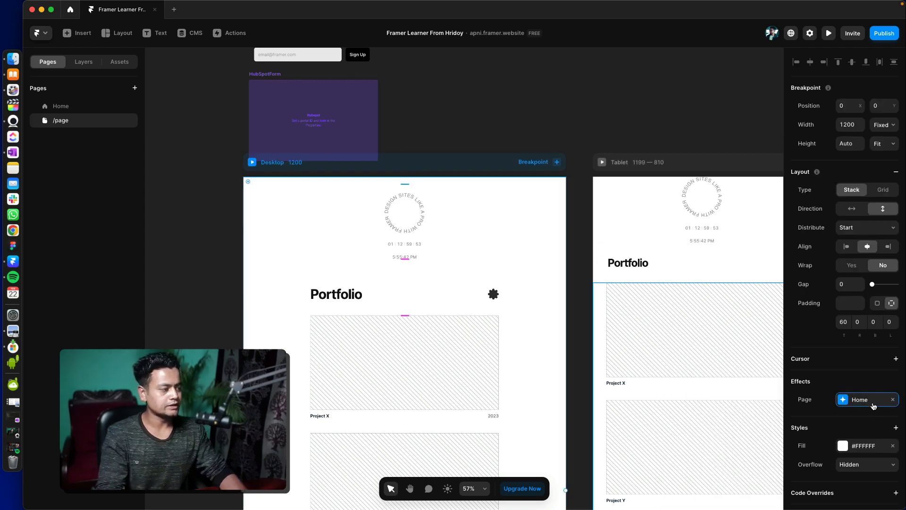
left_click(893, 399)
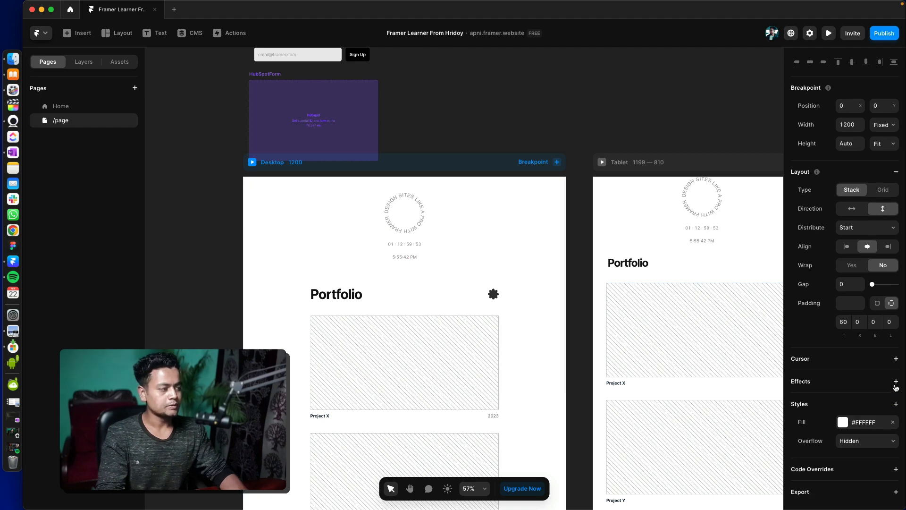
left_click(896, 383)
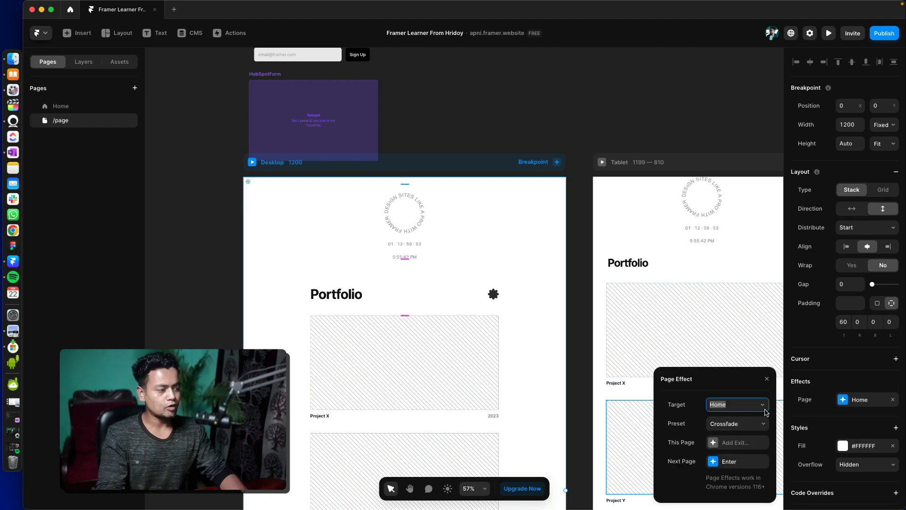
left_click(892, 400)
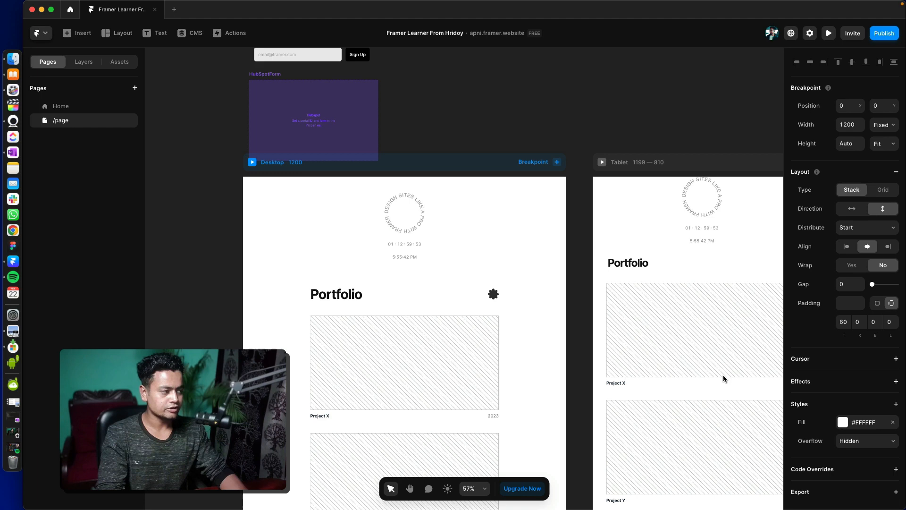
- Inspect the effect and style options that can be added to the Project X image frame on the Desktop breakpoint
left_click(415, 226)
scroll(415, 361, "down", 3)
left_click(404, 251)
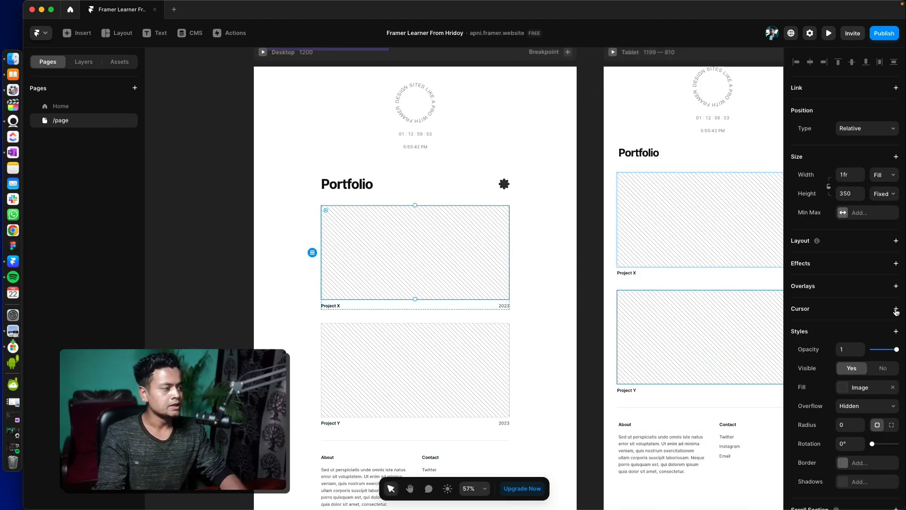
left_click(895, 267)
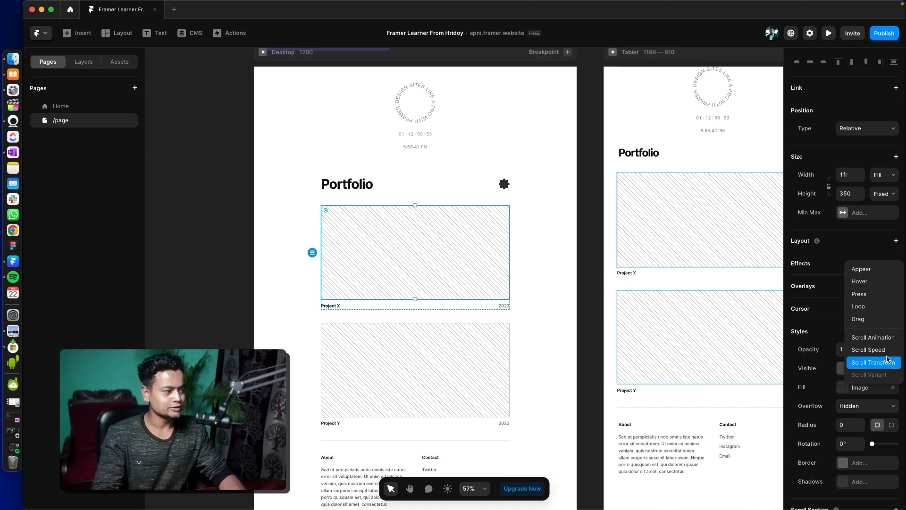
left_click(813, 354)
scroll(804, 354, "down", 3)
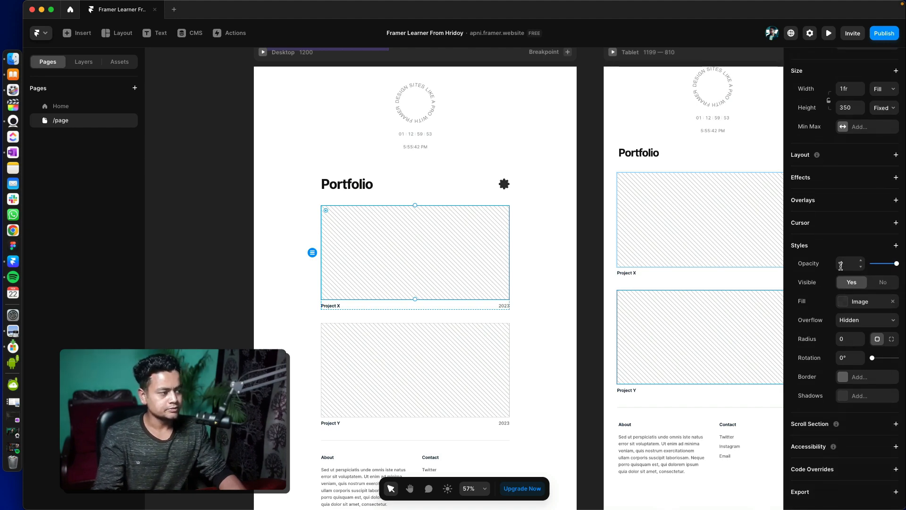
left_click(896, 246)
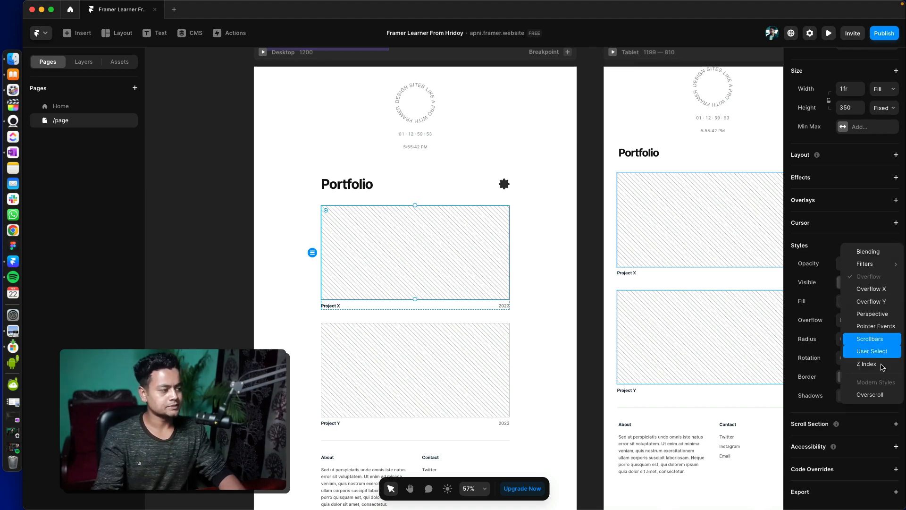
left_click(803, 340)
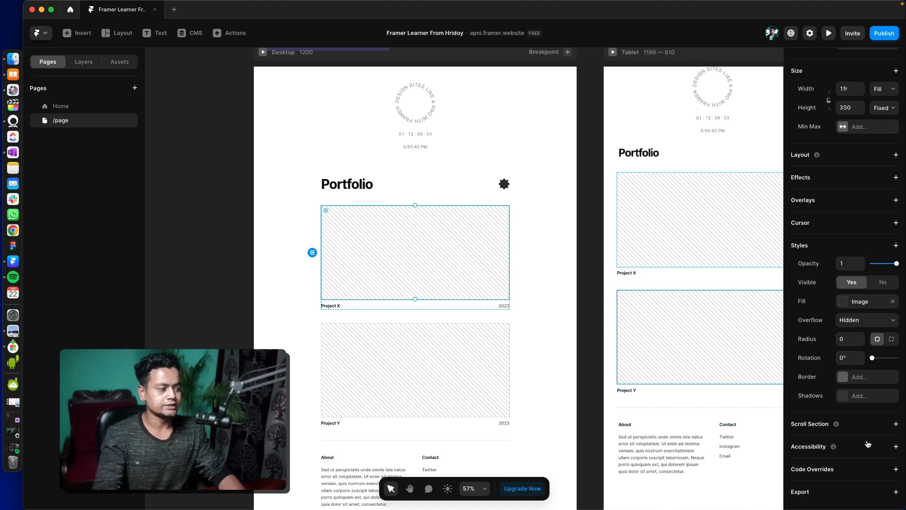
- Review the Portfolio heading's text properties on the Desktop breakpoint, try adding a scroll section to it, and remove that section
scroll(657, 358, "right", 3)
scroll(657, 357, "up", 1)
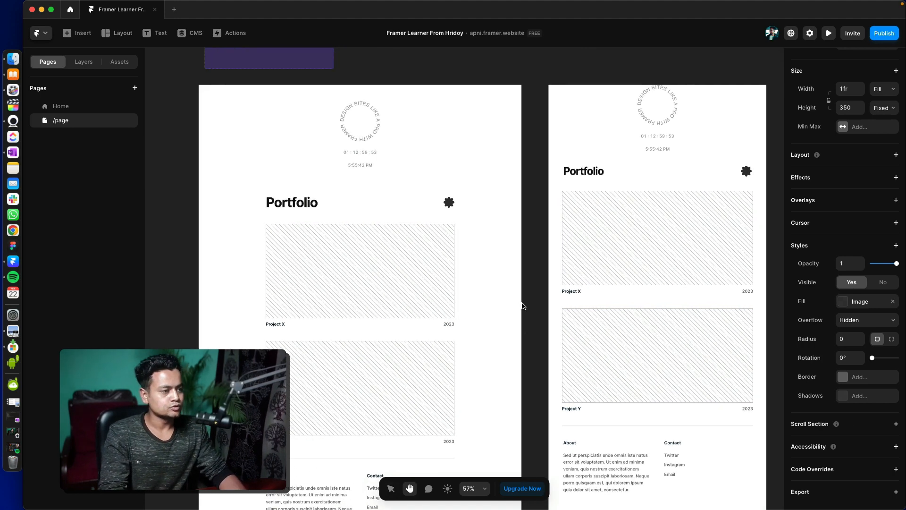
left_click(307, 204)
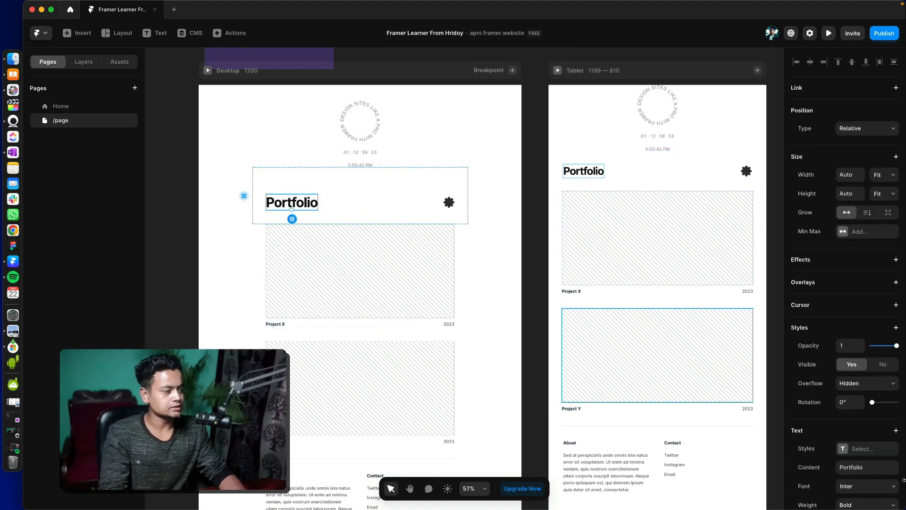
scroll(826, 414, "down", 5)
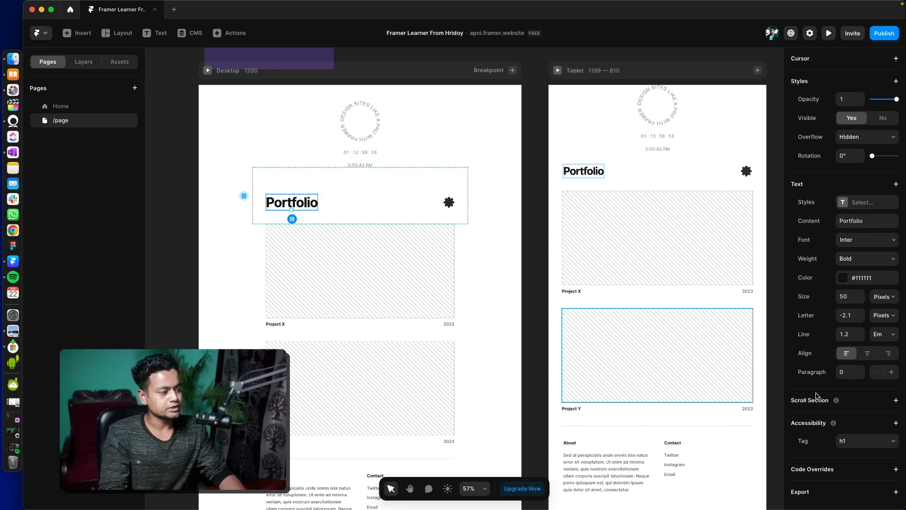
left_click(862, 405)
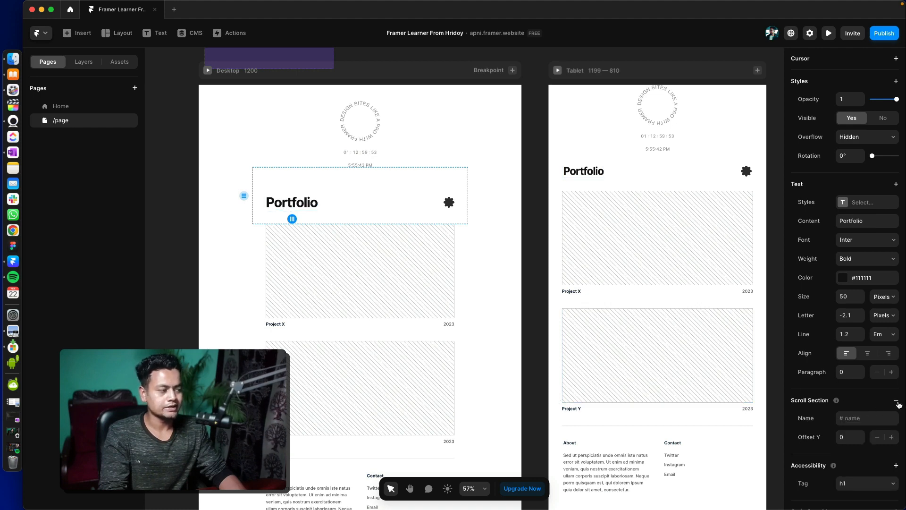
left_click(898, 404)
- Select the Desktop stack that holds the Portfolio heading and add a scroll section named faq to it
left_click(83, 61)
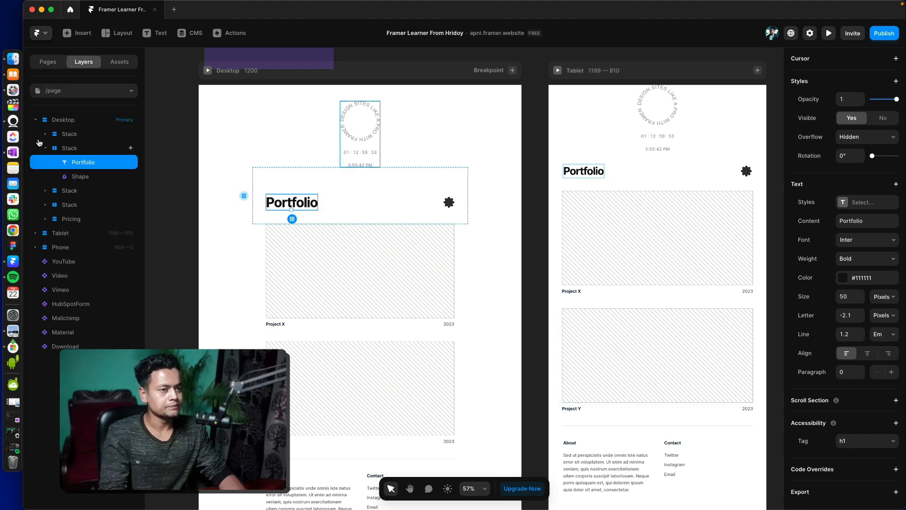
left_click(45, 148)
left_click(74, 150)
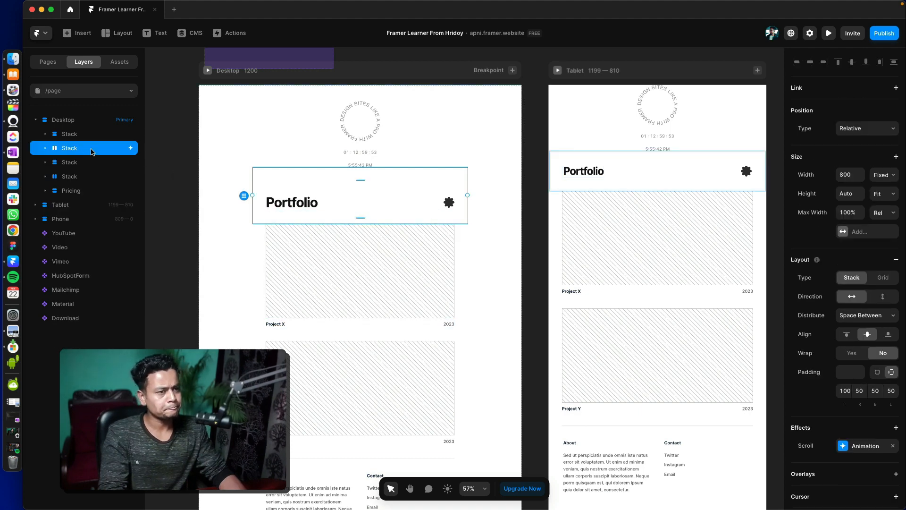
scroll(851, 473, "down", 8)
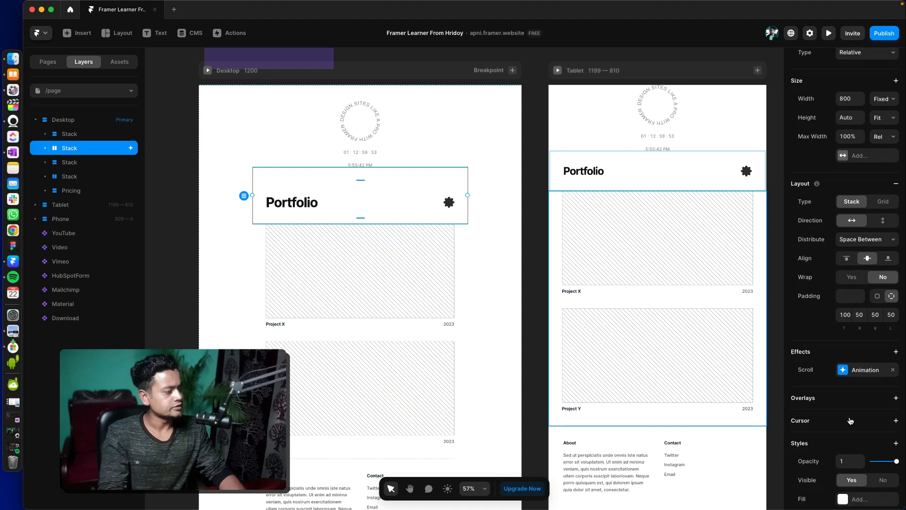
left_click(851, 422)
left_click(858, 441)
type("faq")
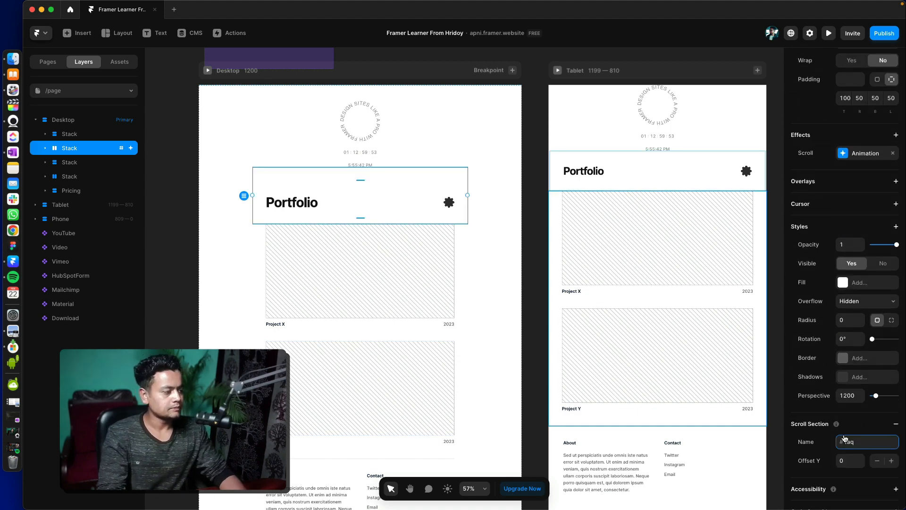
- Add an accessibility Tag to the Portfolio heading's stack, review the available tags and keep div
scroll(865, 447, "down", 1)
left_click(861, 461)
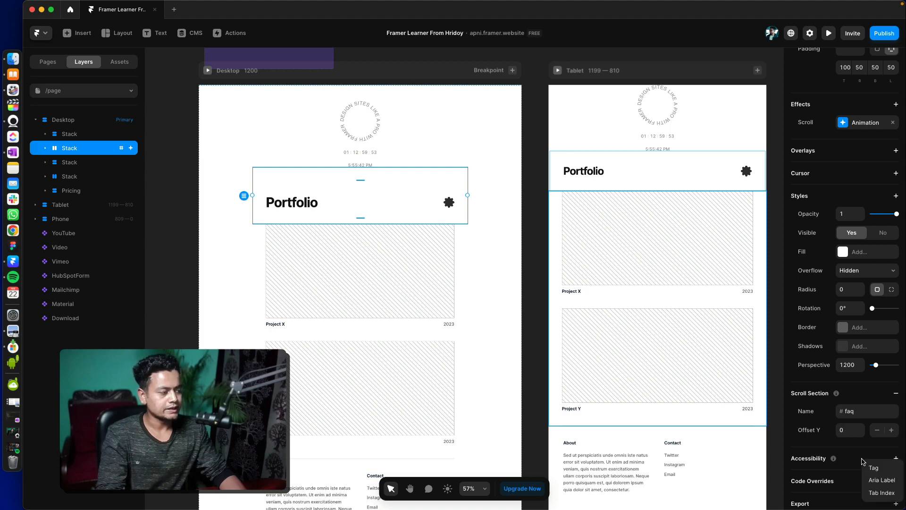
left_click(894, 458)
left_click(895, 458)
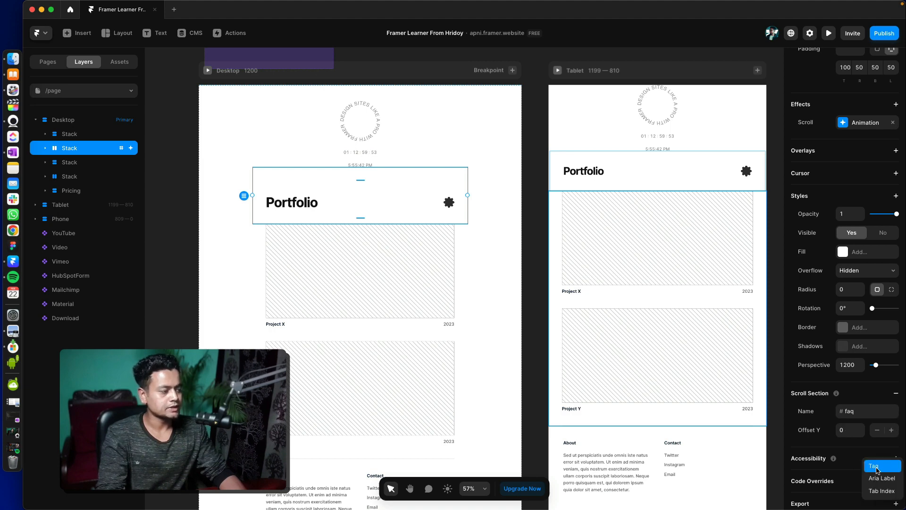
left_click(873, 467)
left_click(850, 476)
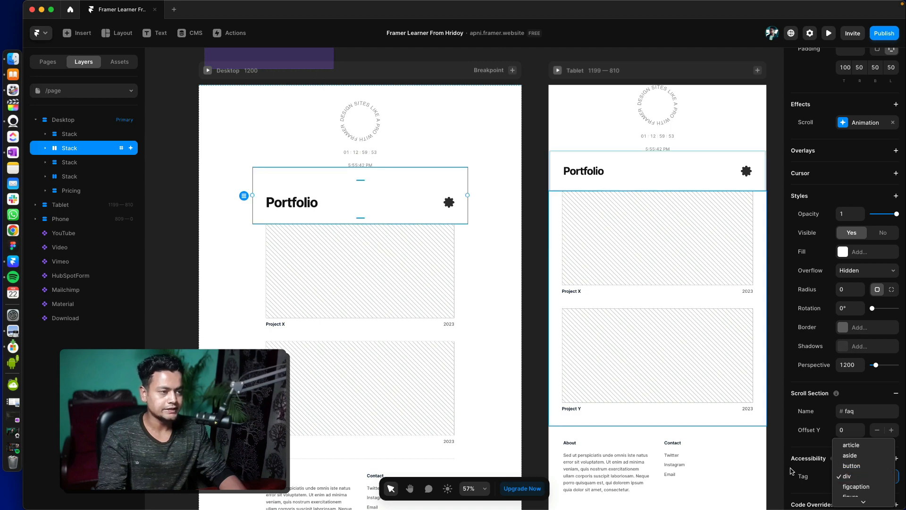
scroll(849, 477, "down", 3)
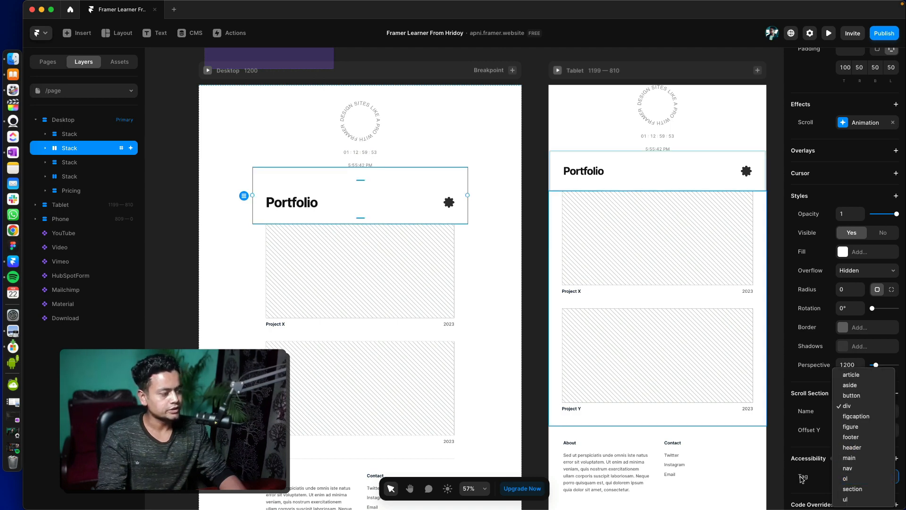
left_click(802, 477)
left_click(840, 480)
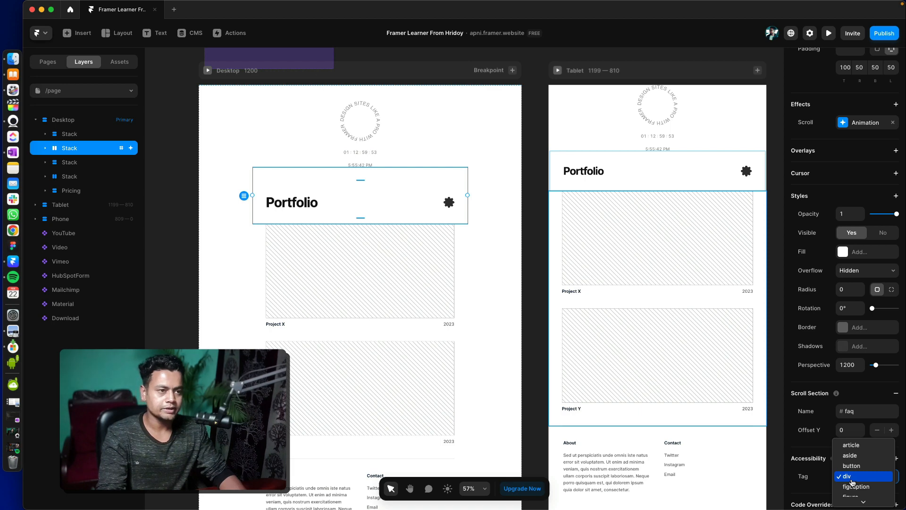
left_click(853, 480)
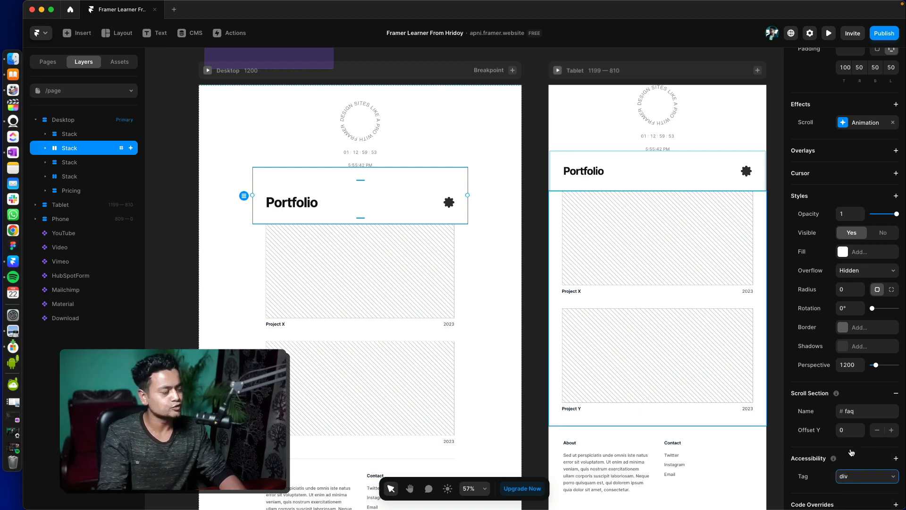
mouse_move(834, 458)
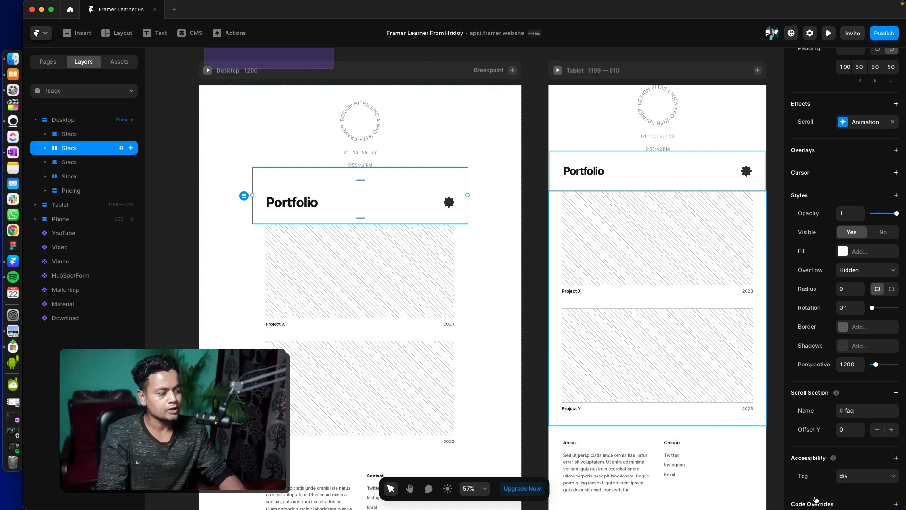
- Add a code override to the Portfolio heading's stack and review the file choices, keeping Examples
scroll(850, 490, "down", 2)
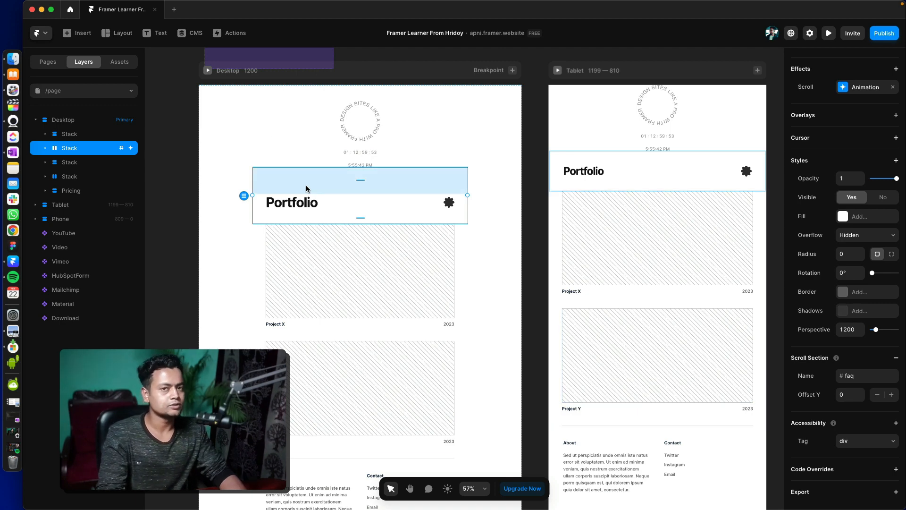
left_click(862, 469)
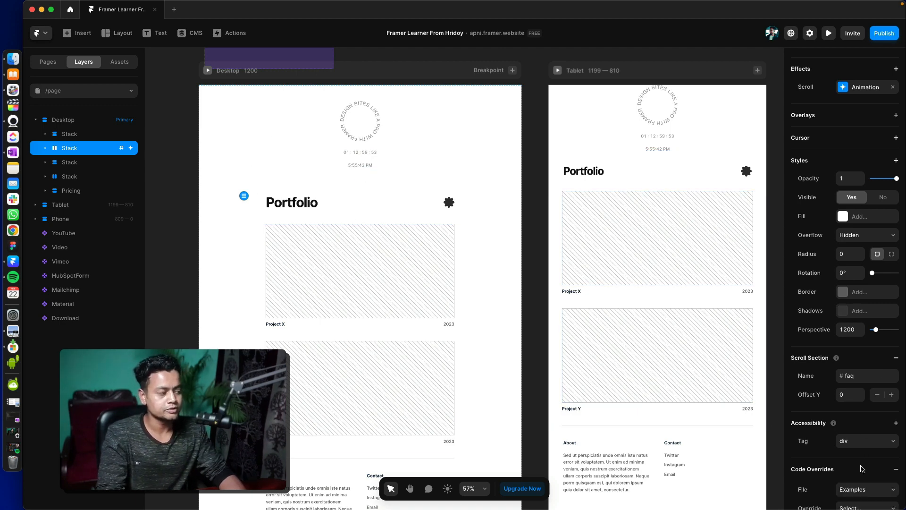
scroll(857, 507, "down", 3)
left_click(863, 427)
left_click(803, 441)
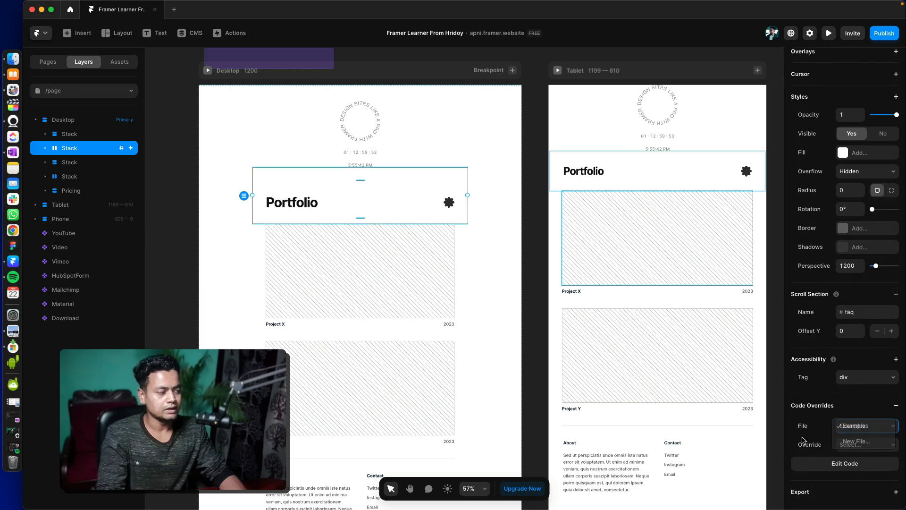
scroll(425, 257, "up", 3)
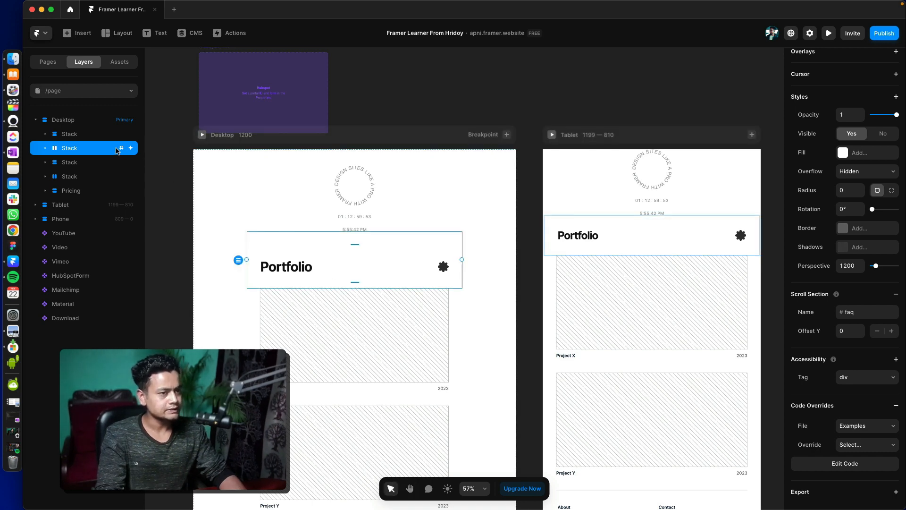
- Draw a frame about 245 × 46 at the start of the Desktop breakpoint, above the circular Arc text
key("space")
double_click(354, 189)
key("space")
left_click_drag(303, 319, 324, 296)
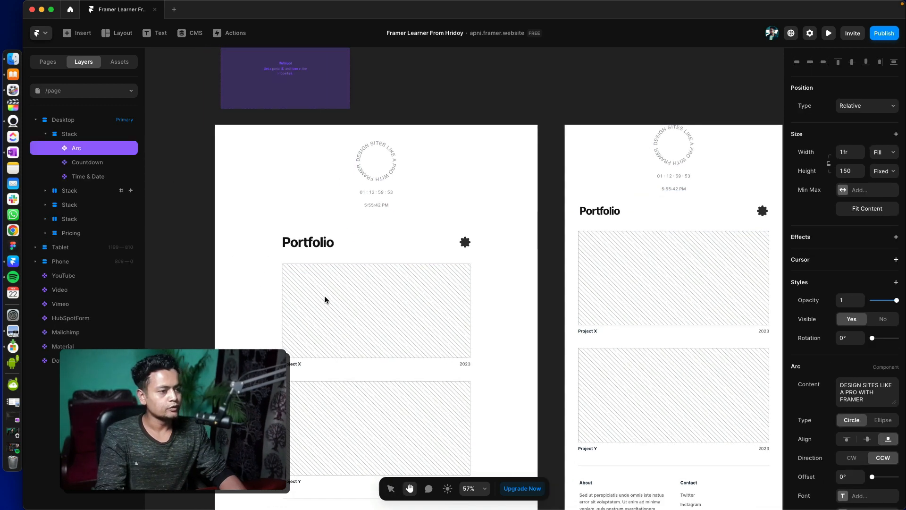
key("f")
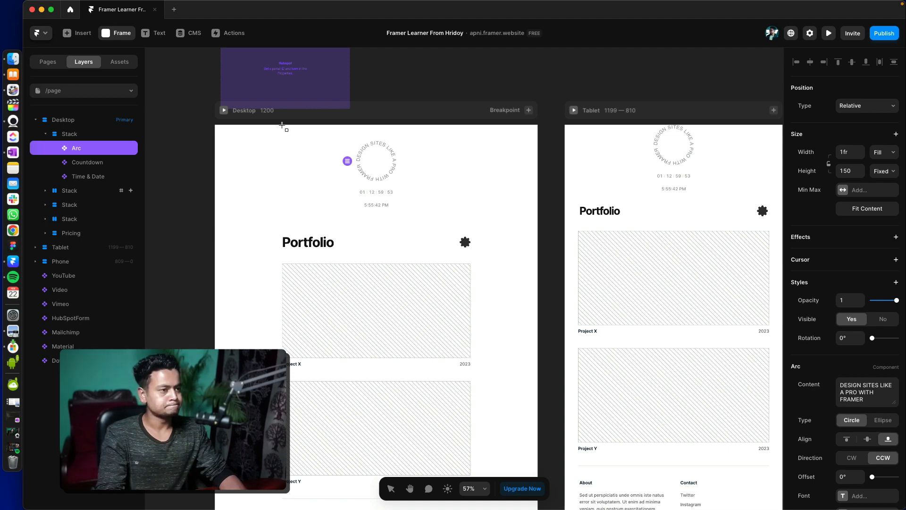
left_click_drag(282, 126, 349, 138)
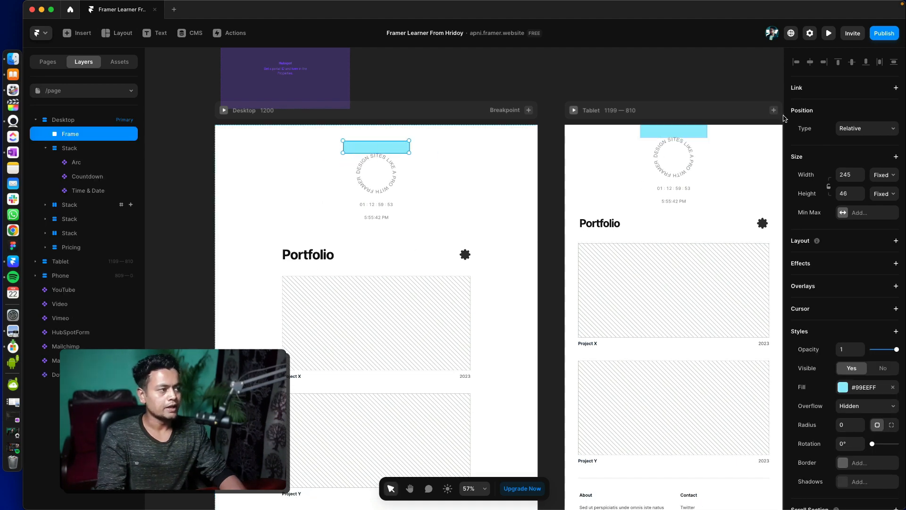
- Add a link from the new frame to /page after trying Home, enable New Tab, and keep the section at None
left_click(835, 92)
left_click(859, 105)
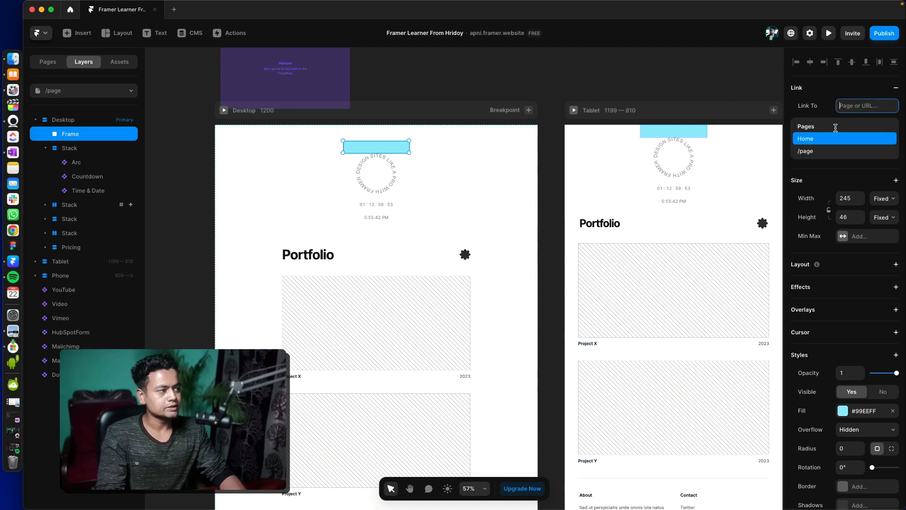
left_click(815, 140)
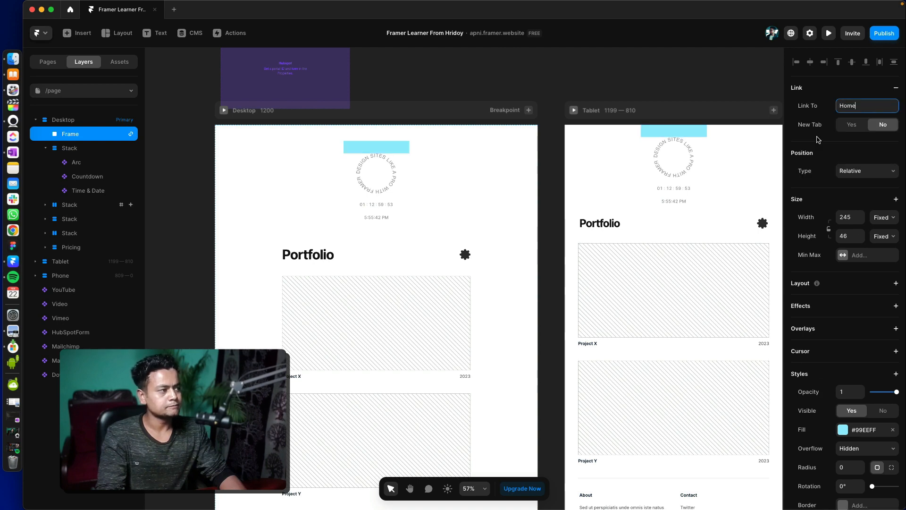
left_click(851, 124)
left_click(858, 106)
left_click(827, 151)
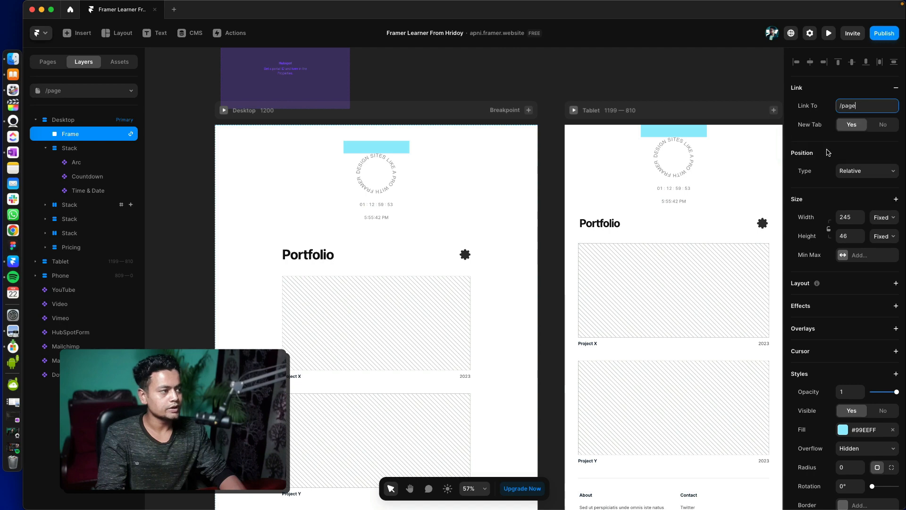
left_click(860, 123)
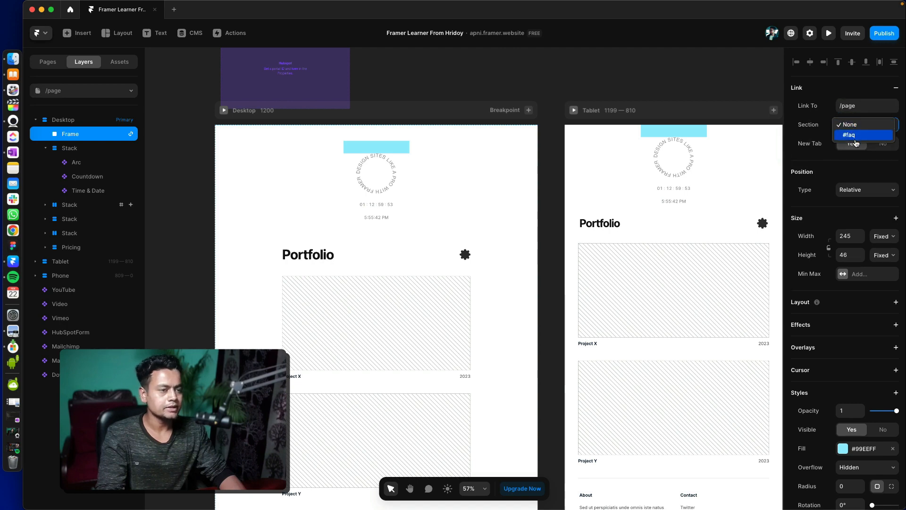
left_click(850, 124)
- Rename the page /page to /this
left_click(50, 63)
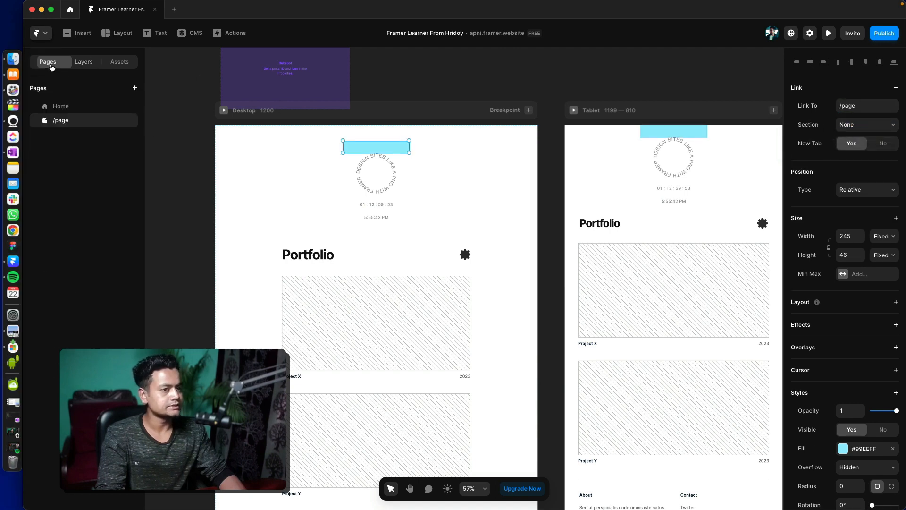
double_click(66, 122)
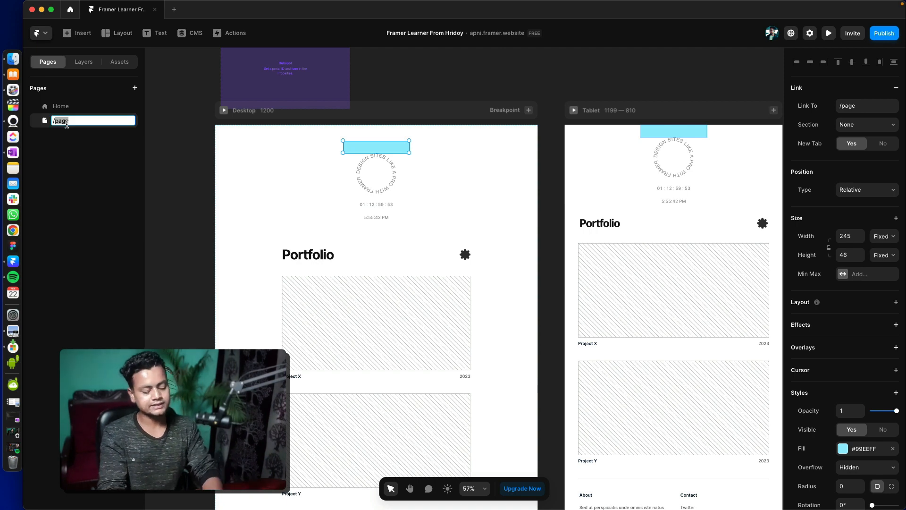
type("/this")
key("Return")
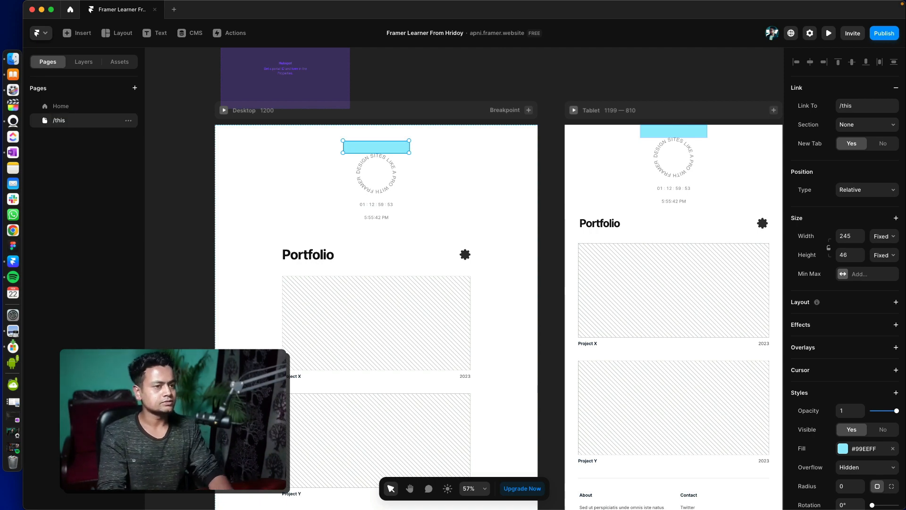
- Point the frame's link to the #faq section of /this, with New Tab set to No and Scroll set to Smooth
left_click(860, 106)
left_click(835, 113)
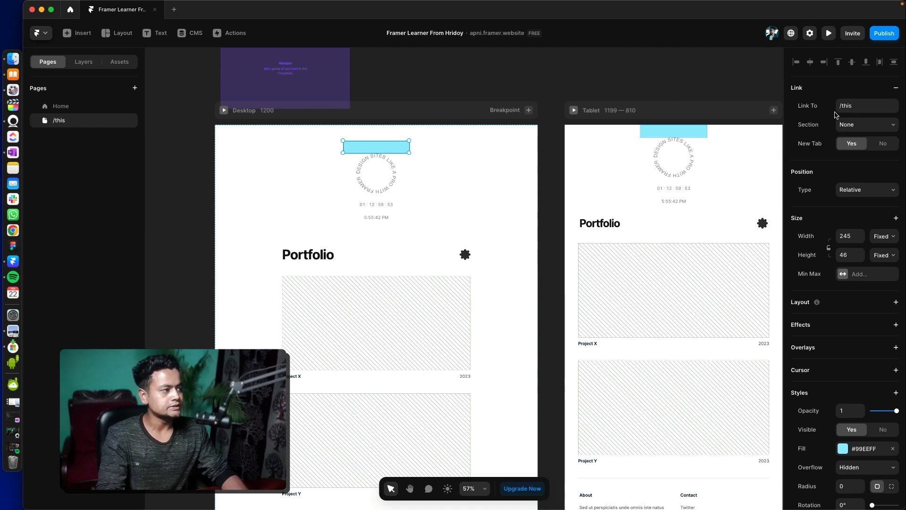
left_click(865, 124)
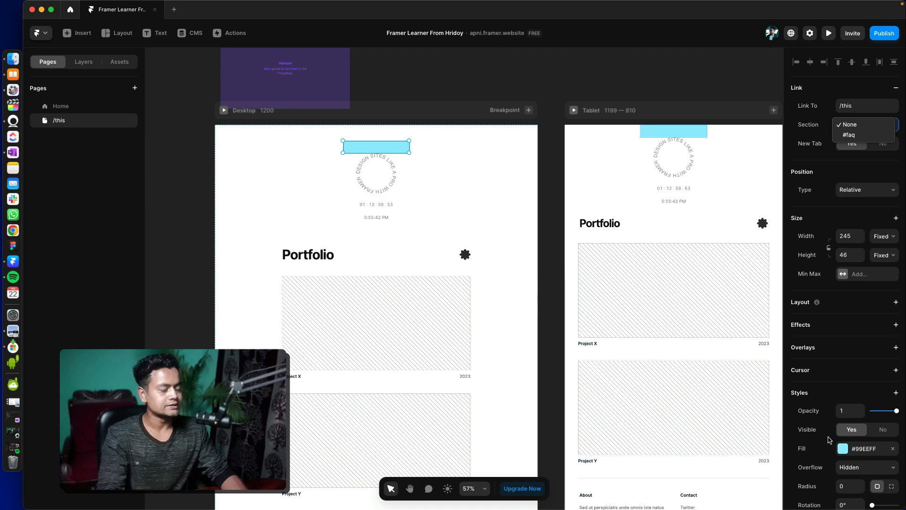
left_click(858, 136)
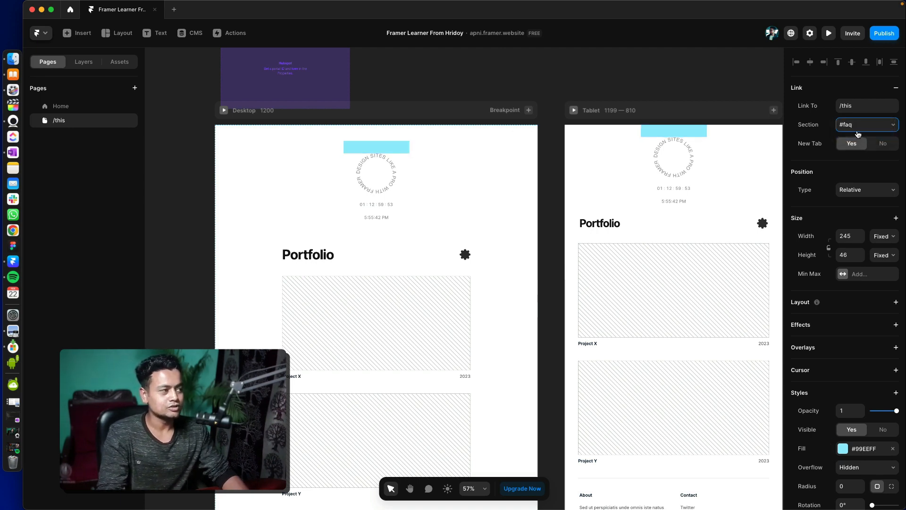
left_click(878, 149)
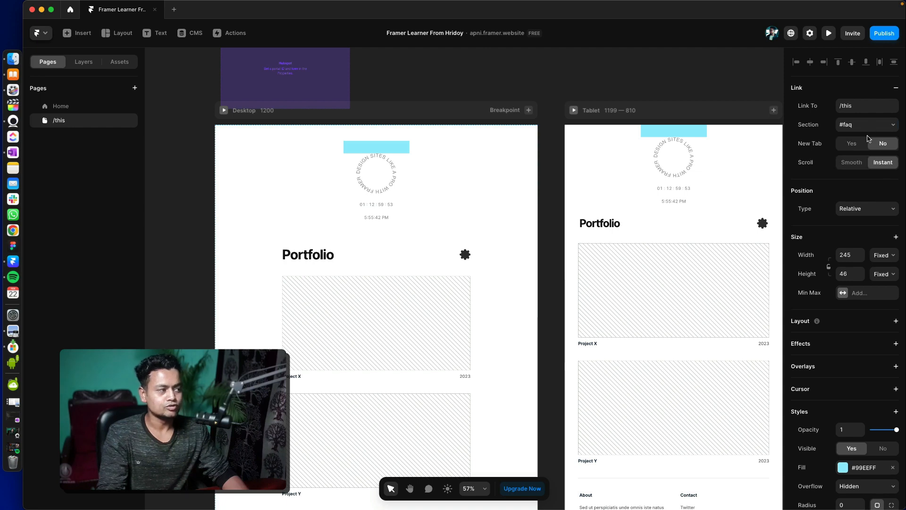
left_click(853, 163)
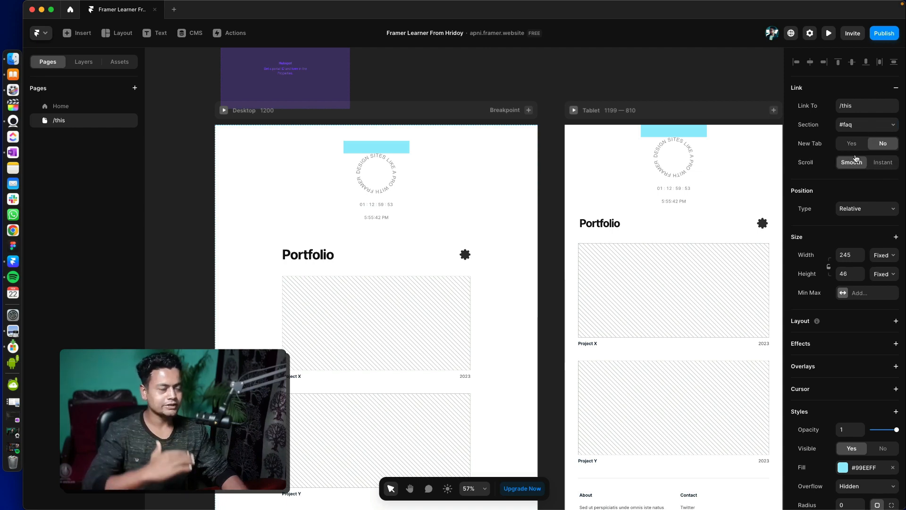
- Preview the page, test the blue frame's link to the faq section, and return to the canvas
left_click(829, 33)
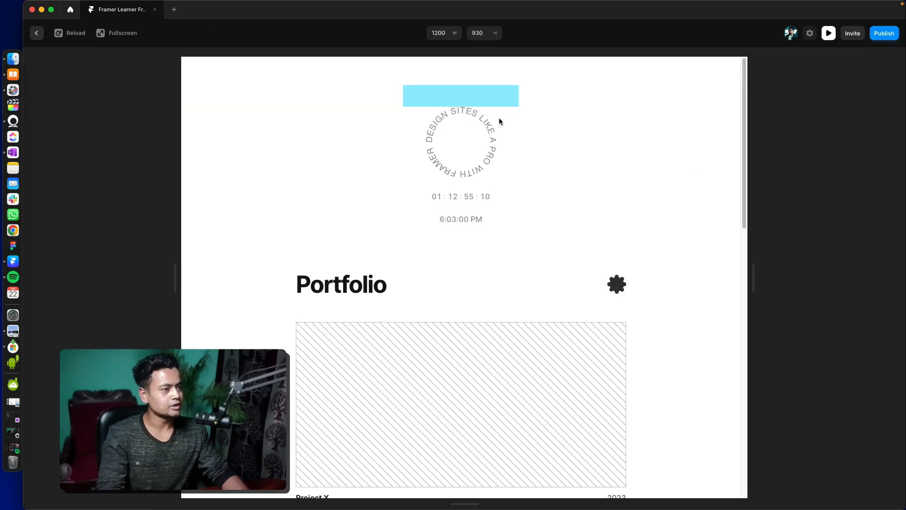
left_click(483, 97)
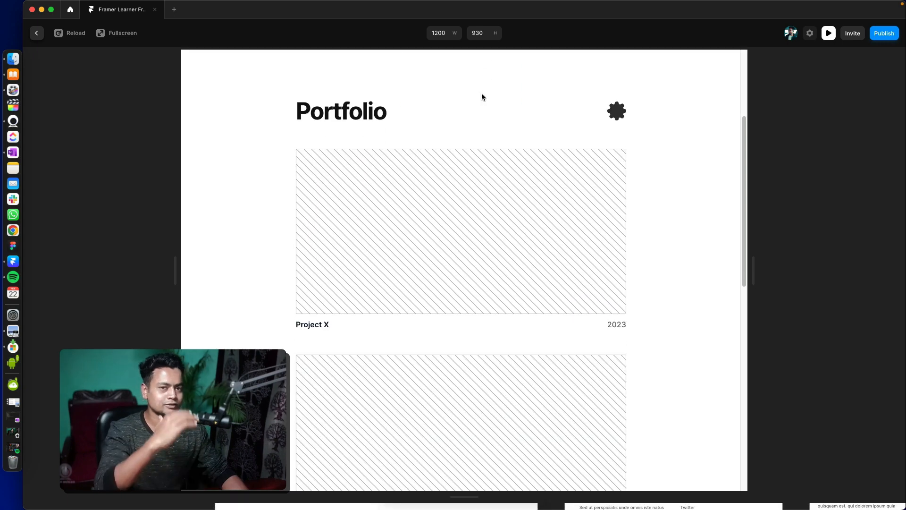
left_click(830, 34)
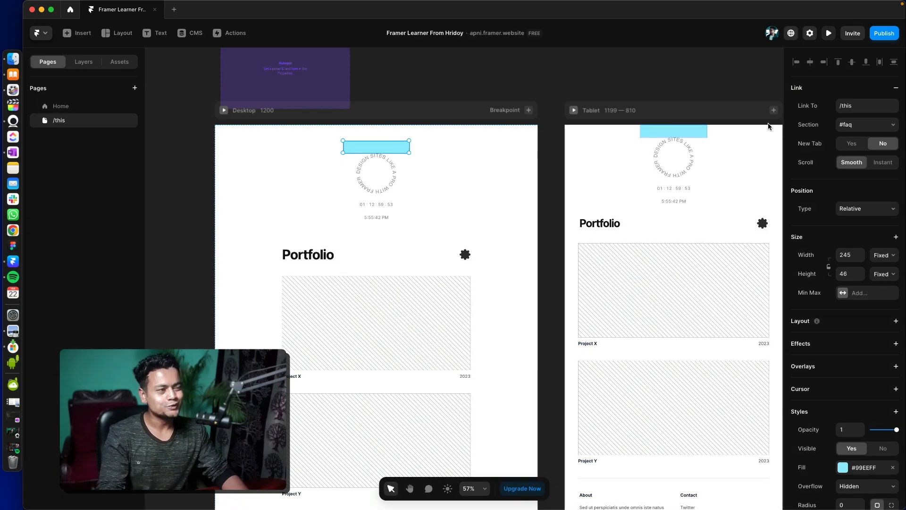